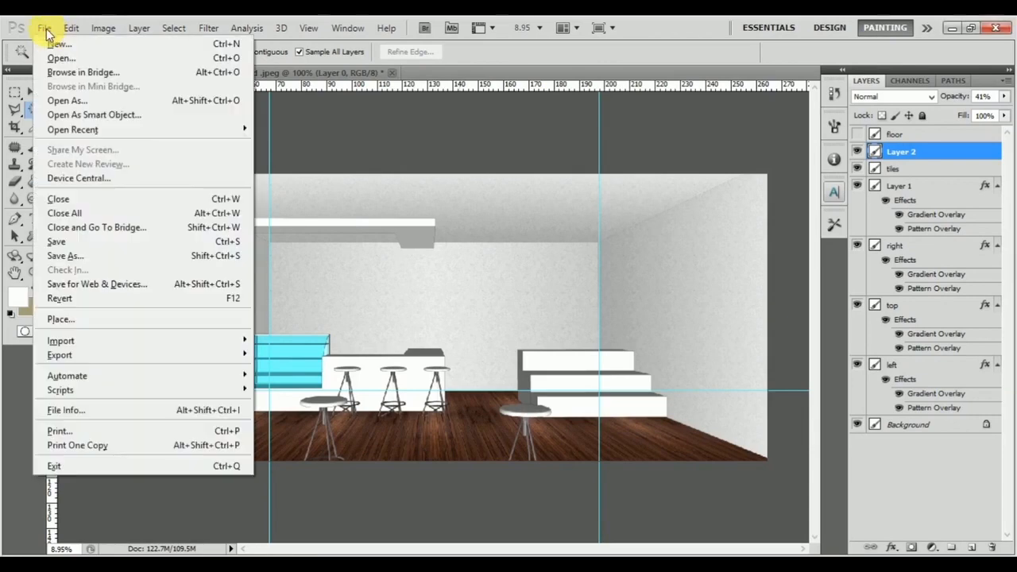
Open human illustration.jpg, lamps.jpg and side lamps.jpg together from the illustration folder inside MATERIALS.
click(64, 56)
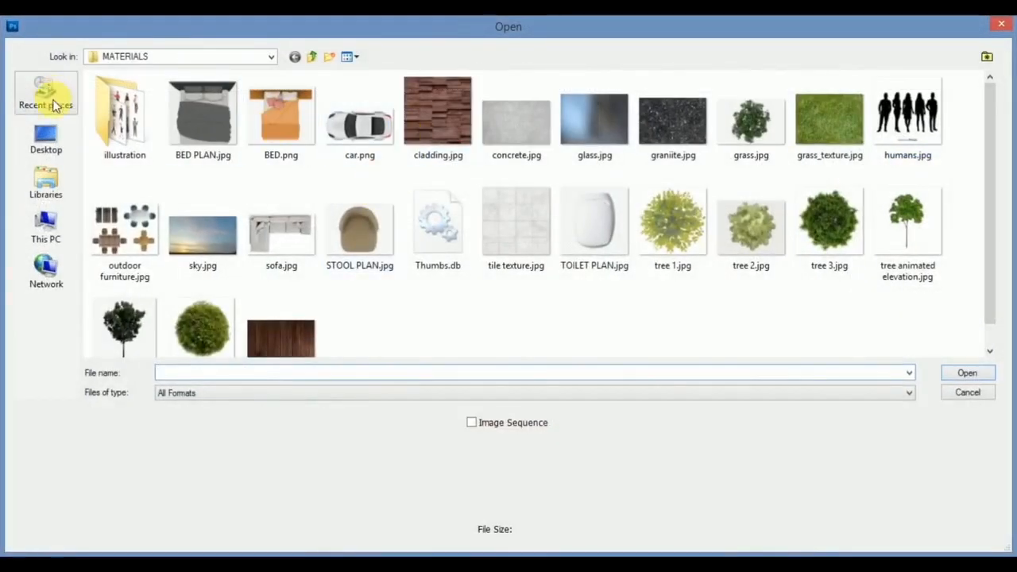
double_click(116, 113)
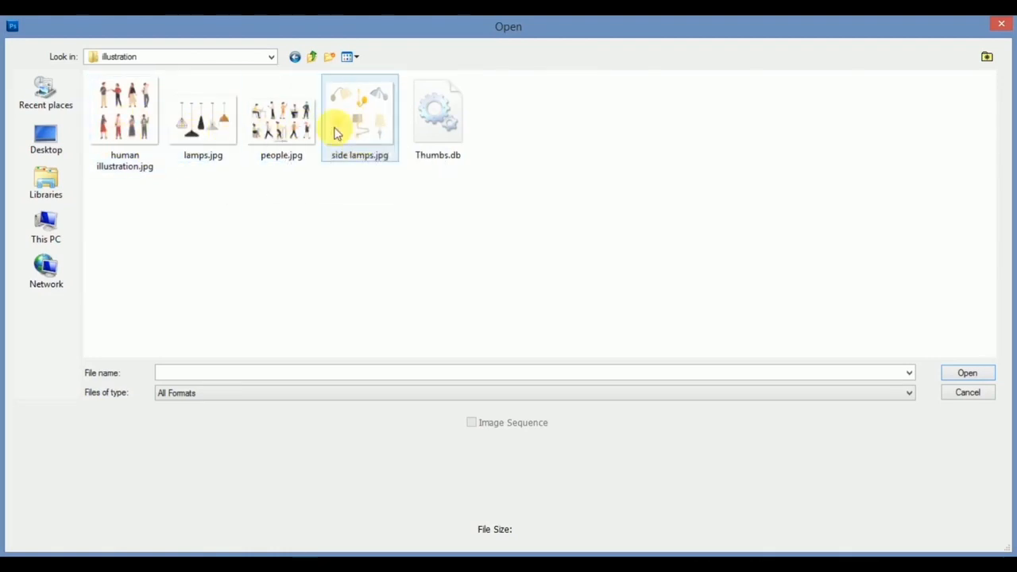
click(133, 131)
ctrl+click(213, 145)
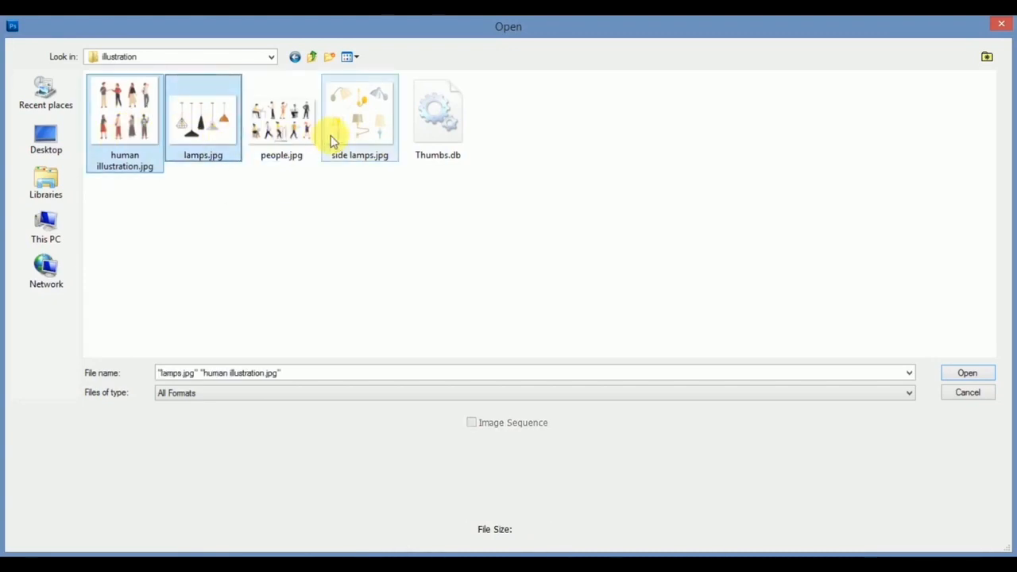
ctrl+click(375, 159)
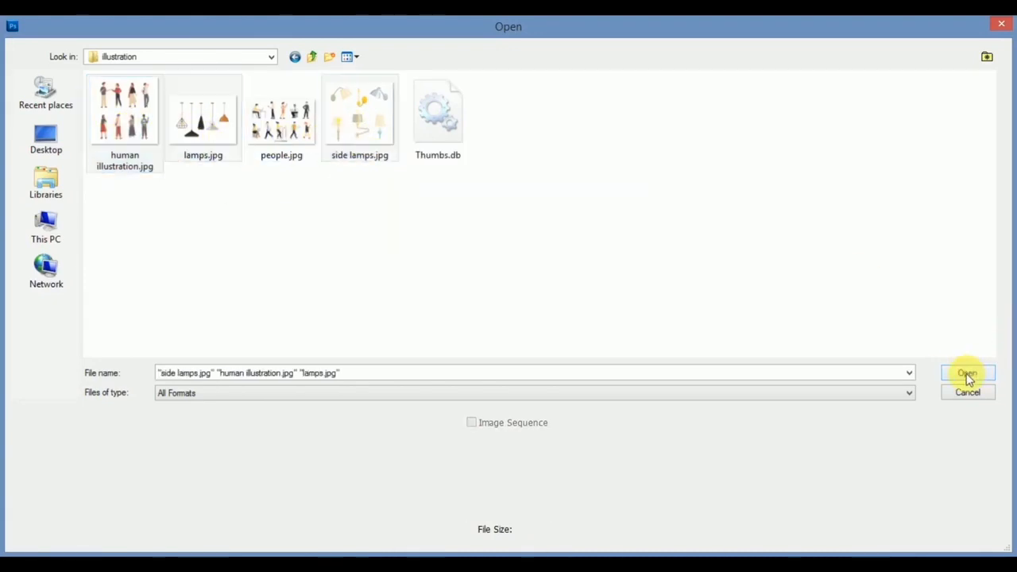
click(967, 375)
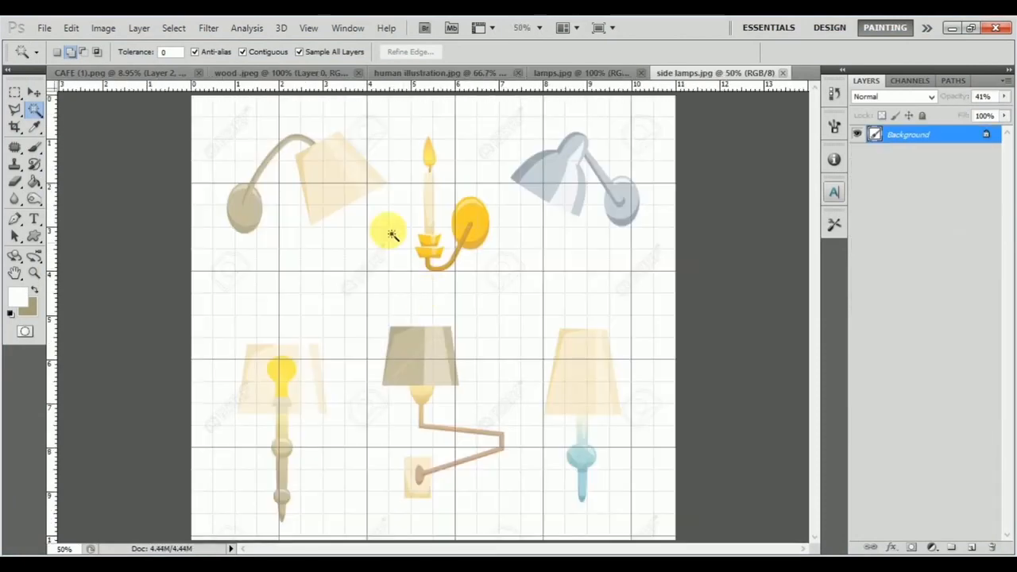
Close the wood .jpeg document, keeping the café drawing and the three illustration files open.
click(329, 76)
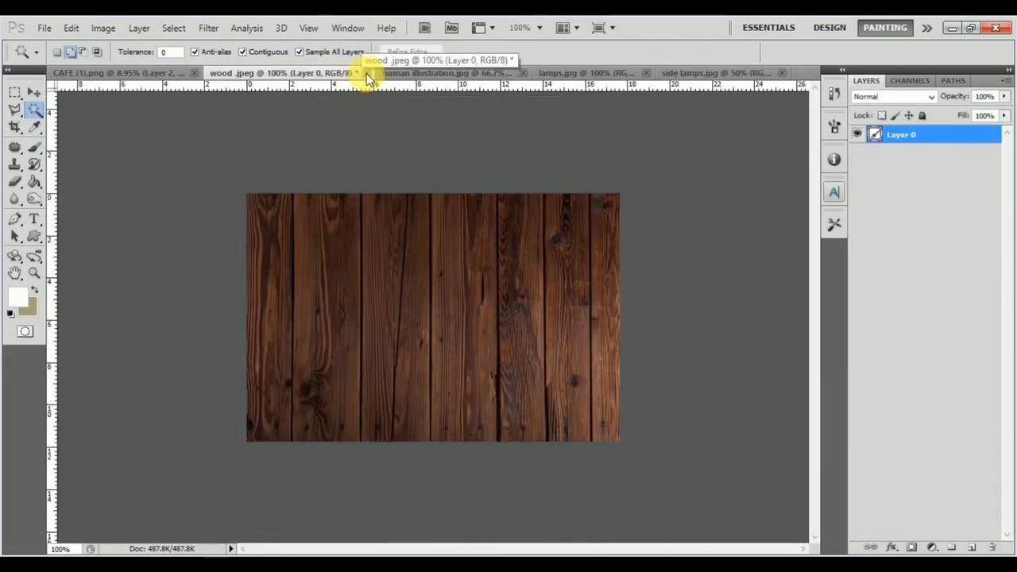
click(367, 73)
click(488, 235)
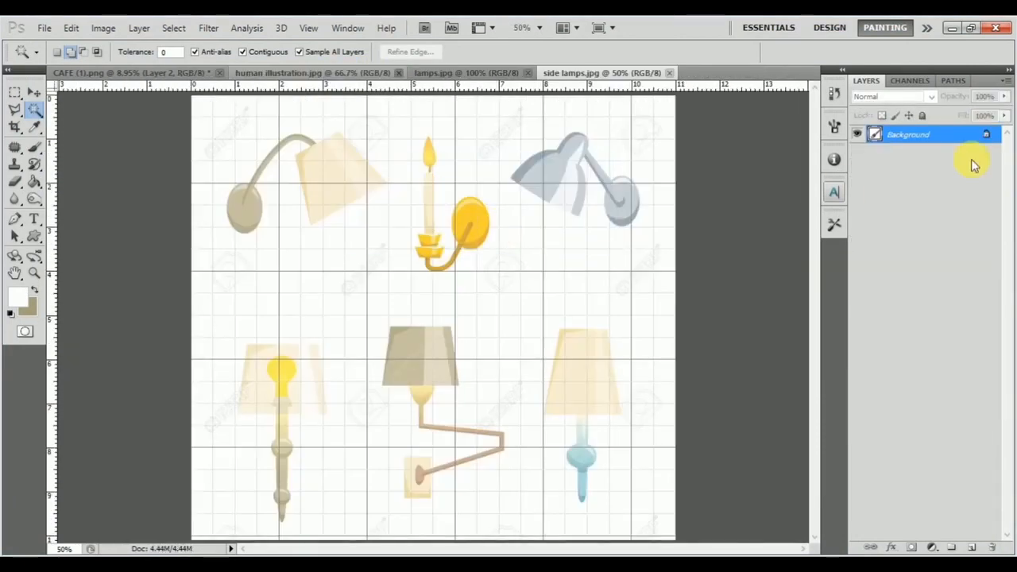
Convert the locked Background of human illustration.jpg into an editable layer named Layer 0.
click(324, 74)
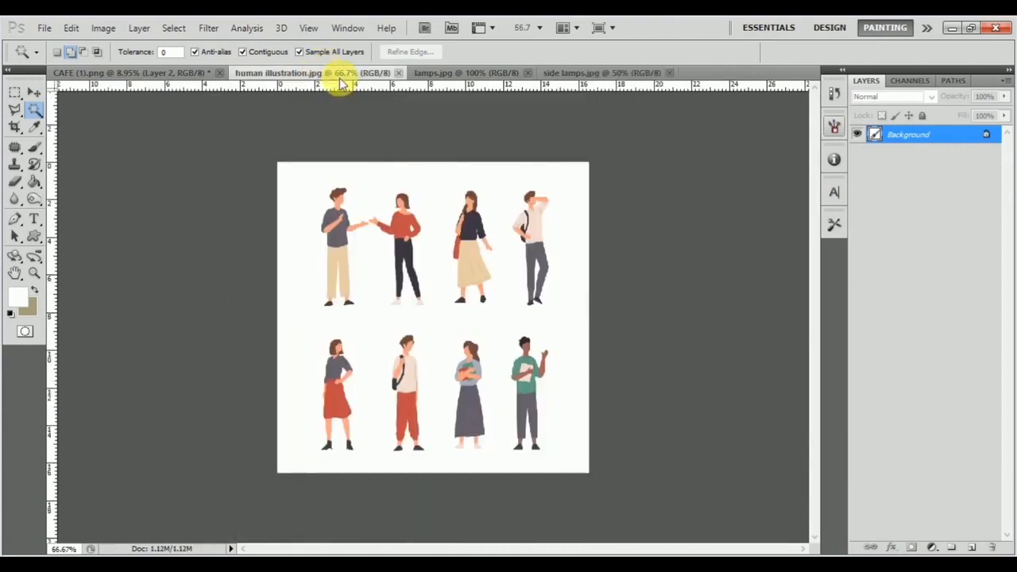
double_click(961, 143)
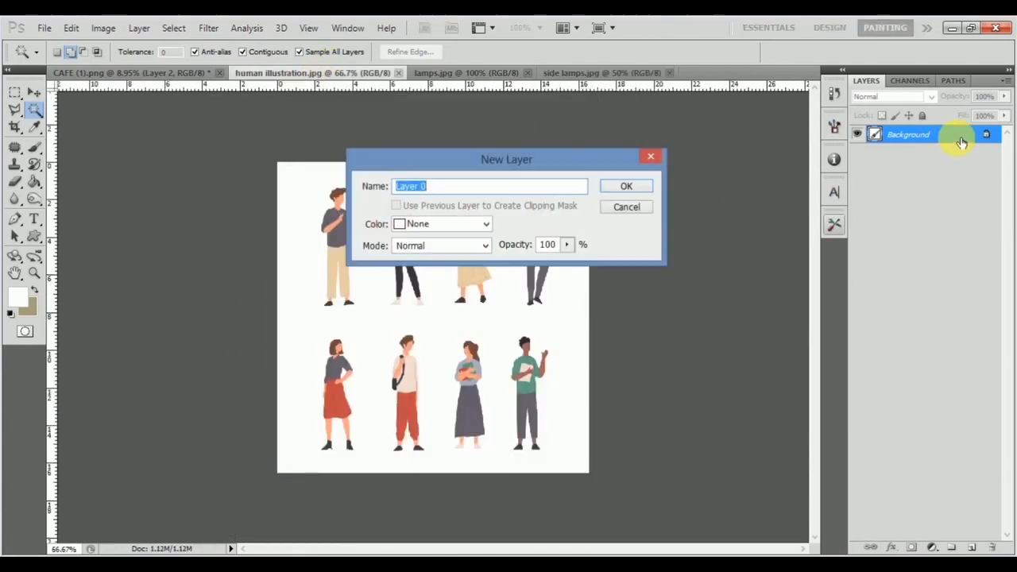
click(623, 183)
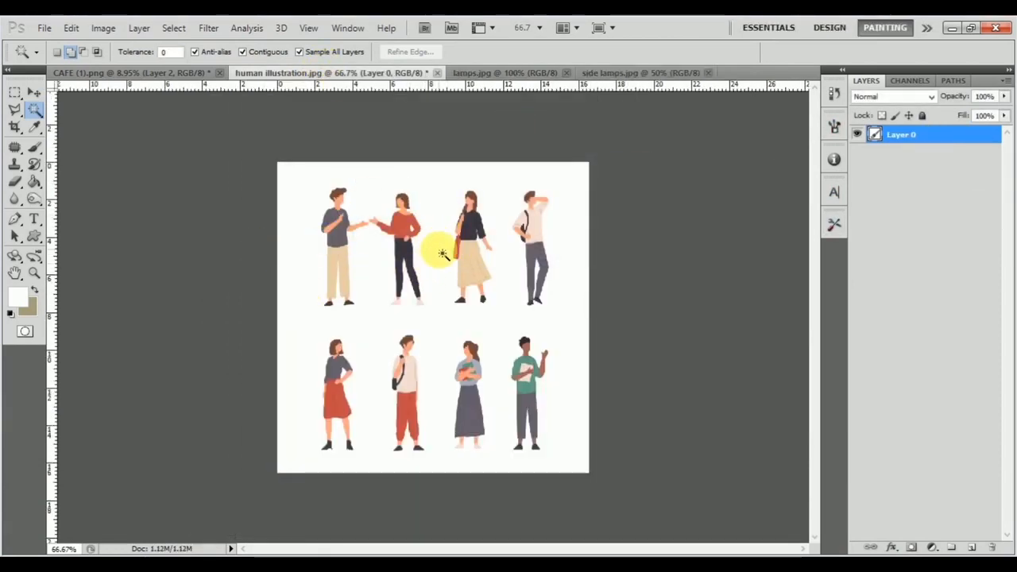
Select the white area around the human figures with the Magic Wand at tolerance 50, delete it and deselect.
click(434, 227)
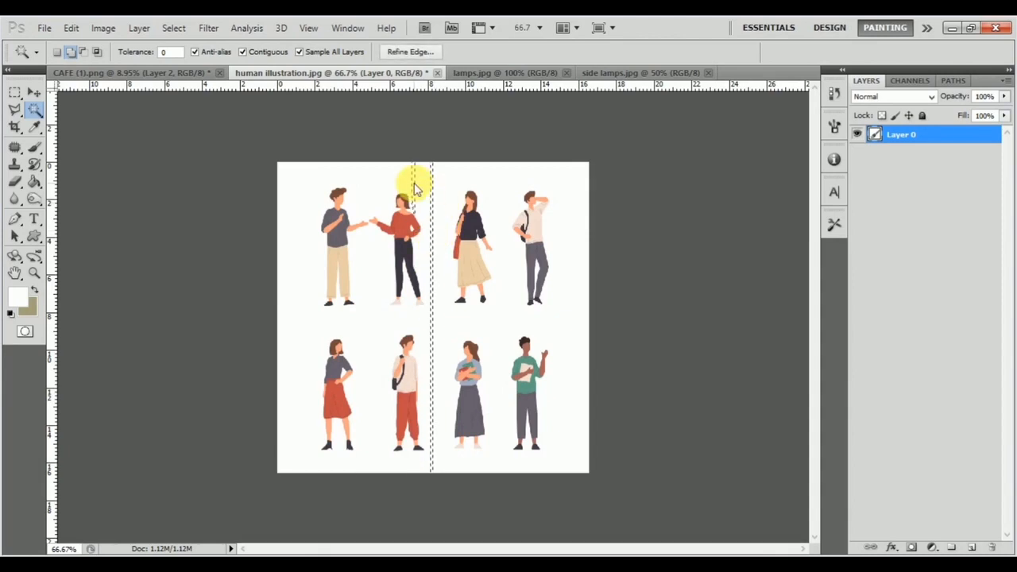
click(140, 51)
click(448, 203)
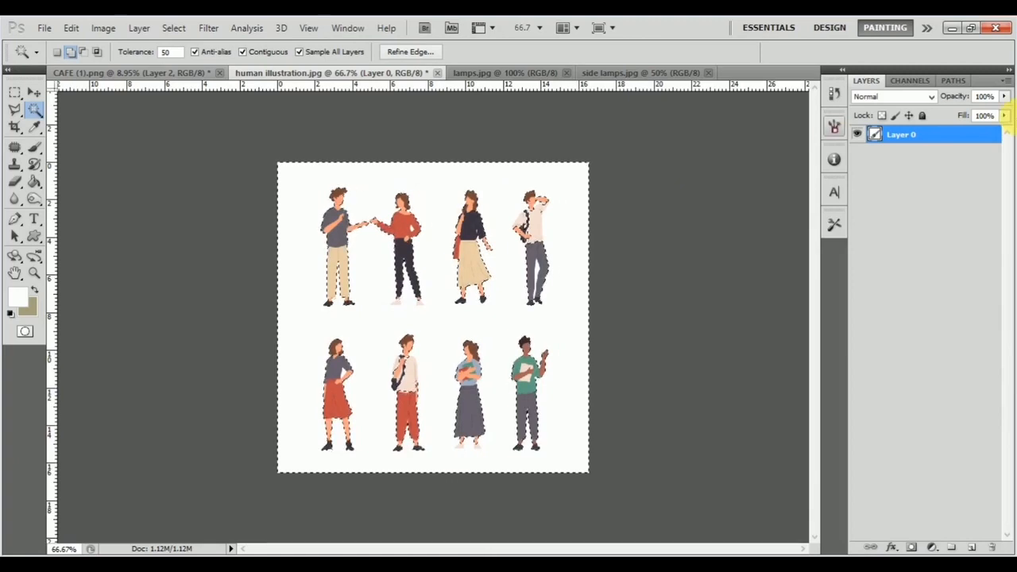
key(Delete)
click(547, 203)
In lamps.jpg, convert the Background to Layer 0 and delete the white around the pendant lamps, selected with the Magic Wand at tolerance 50.
click(494, 72)
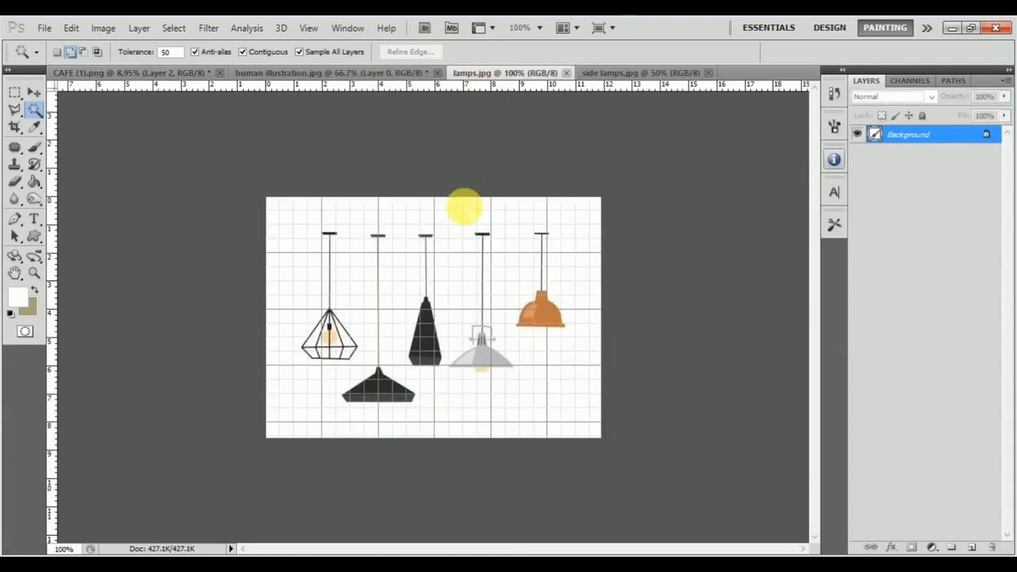
click(463, 256)
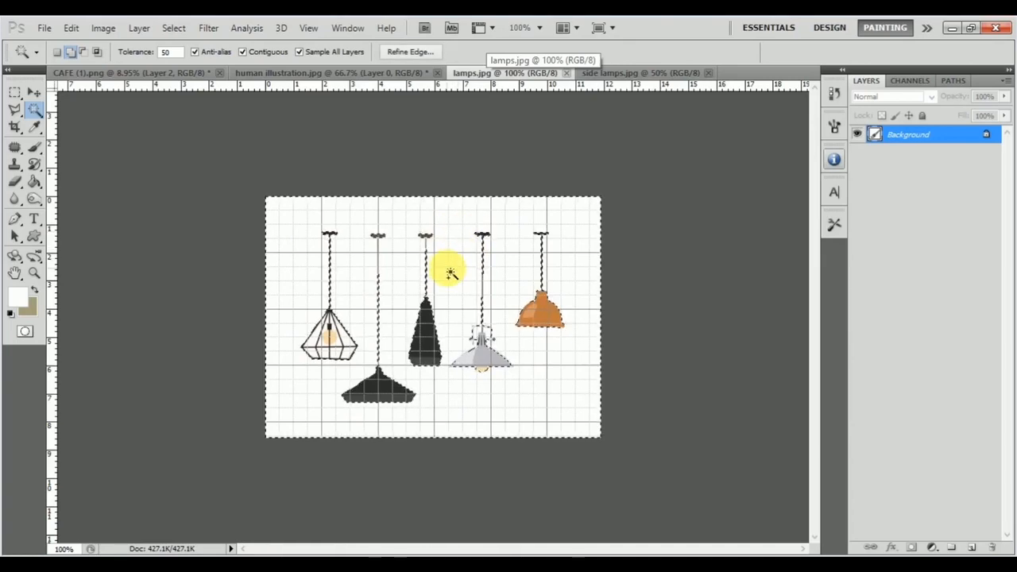
key(shift+F5)
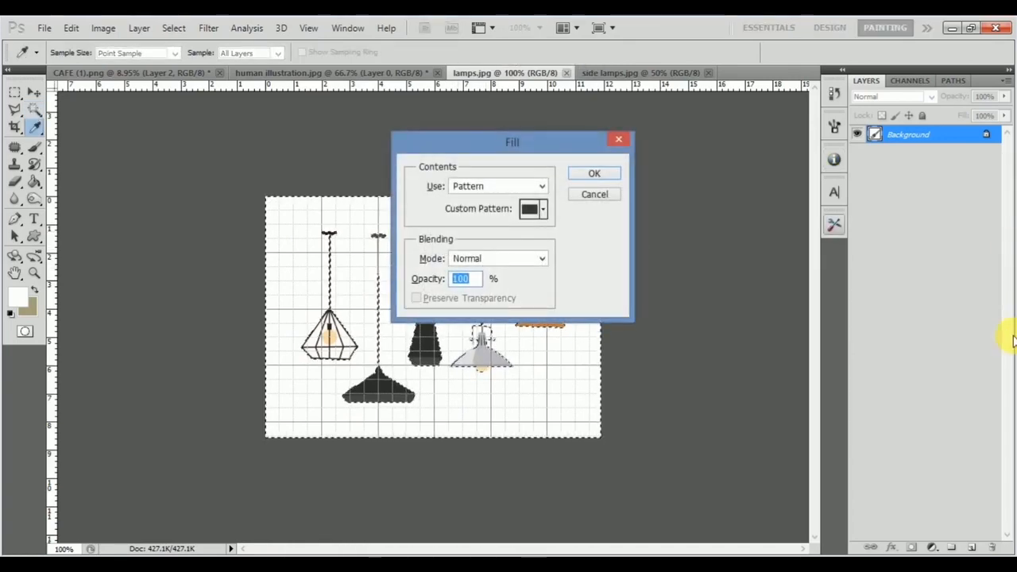
key(Escape)
double_click(913, 135)
key(Return)
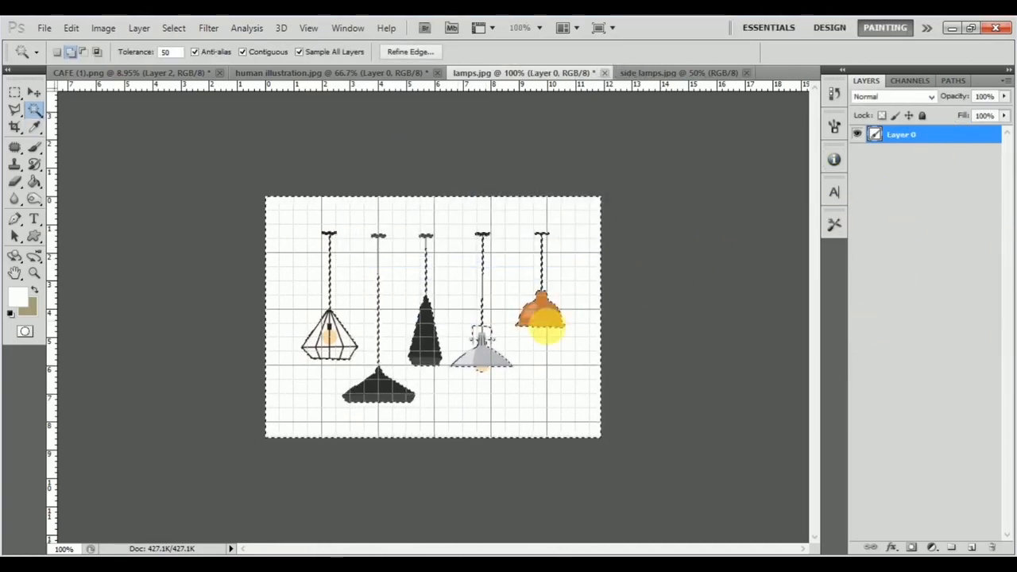
right_click(515, 308)
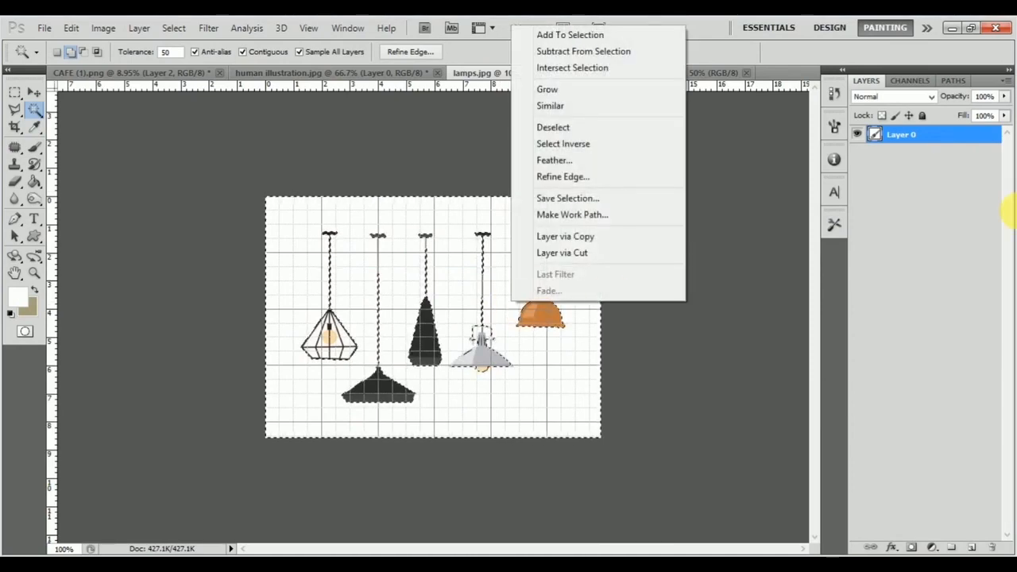
key(Escape)
key(Delete)
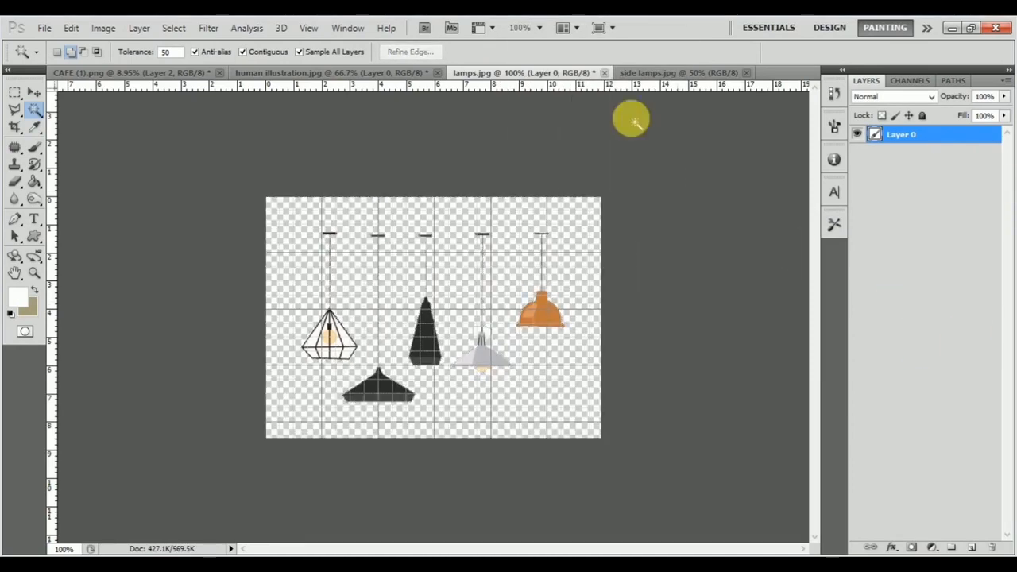
Try to convert the Background of side lamps.jpg to a layer and delete its white area with the Magic Wand at tolerance 50.
click(672, 73)
click(486, 251)
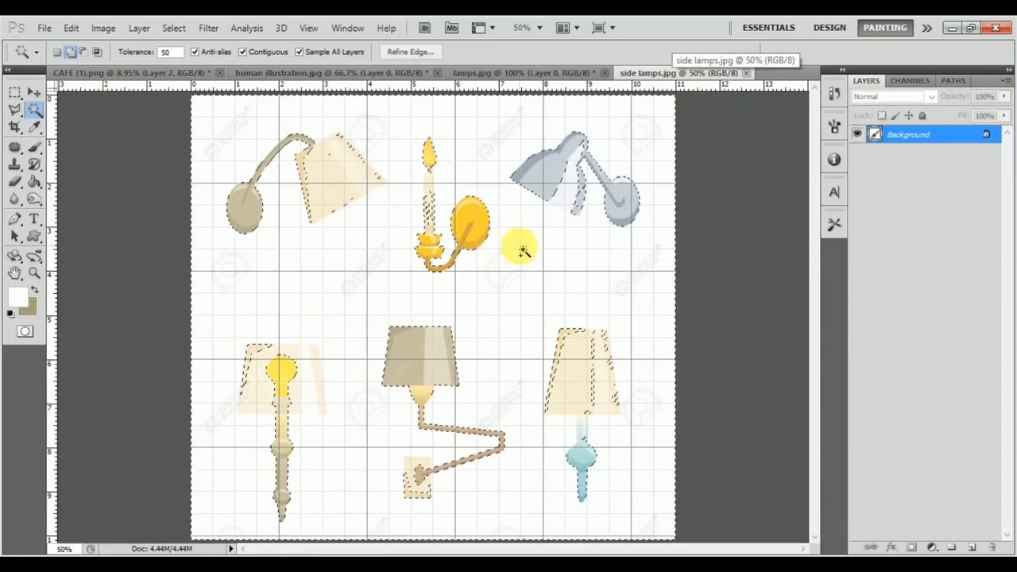
double_click(950, 135)
key(Return)
key(Delete)
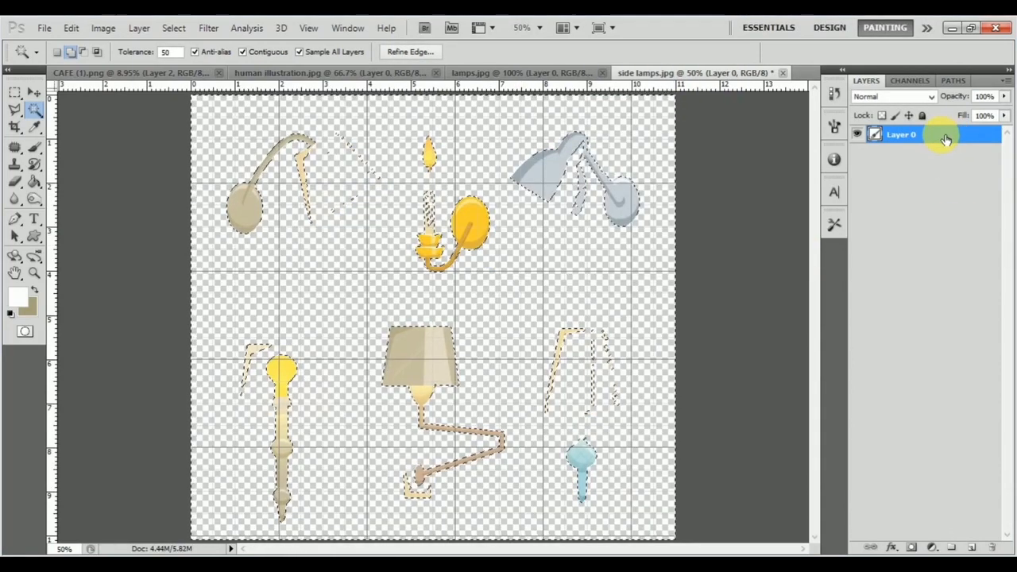
key(ctrl+d)
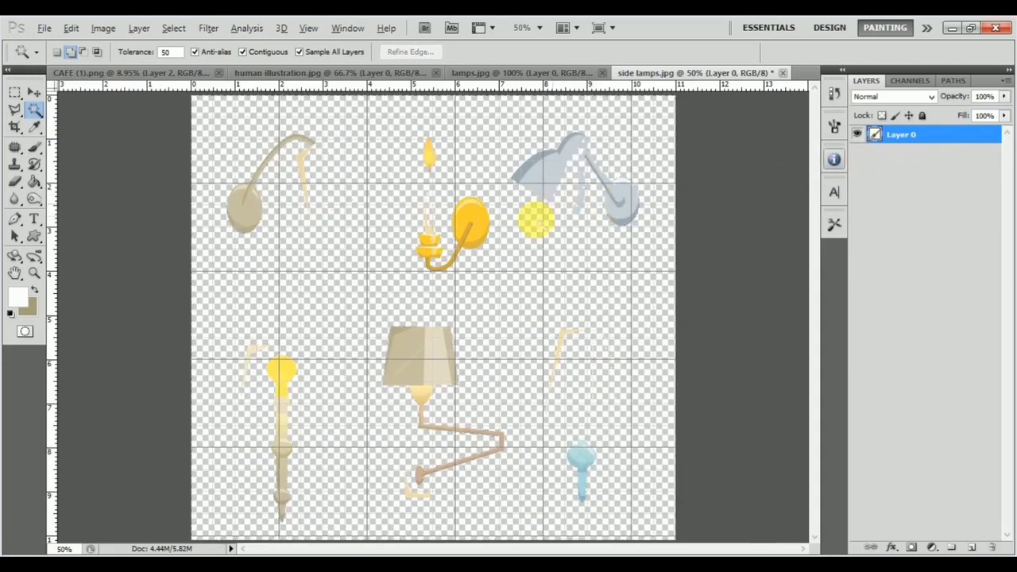
Undo the white area's deletion, the layer conversion and the wand selection in side lamps.jpg.
scroll(537, 221, up, 1)
scroll(474, 357, down, 3)
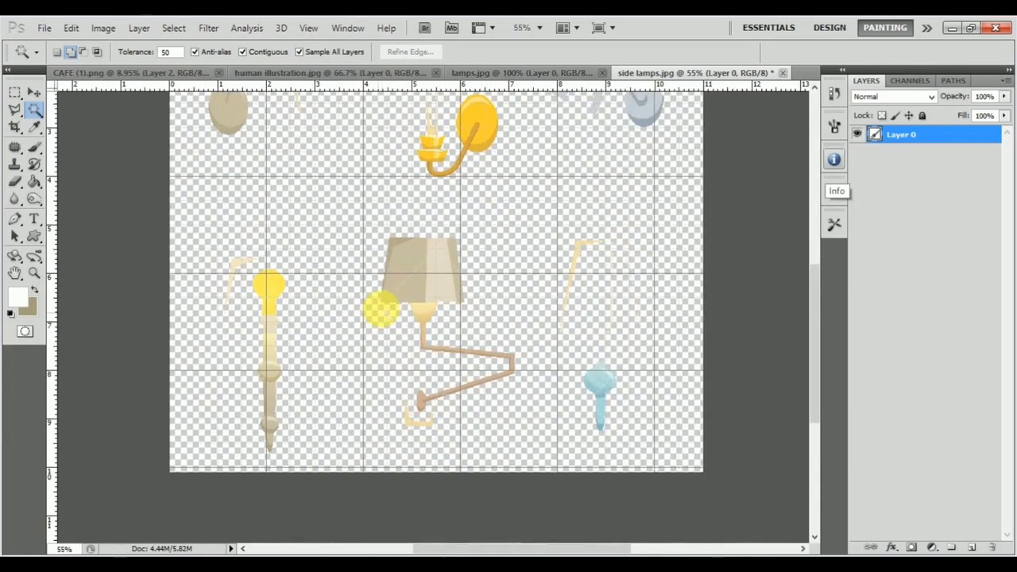
scroll(435, 318, up, 3)
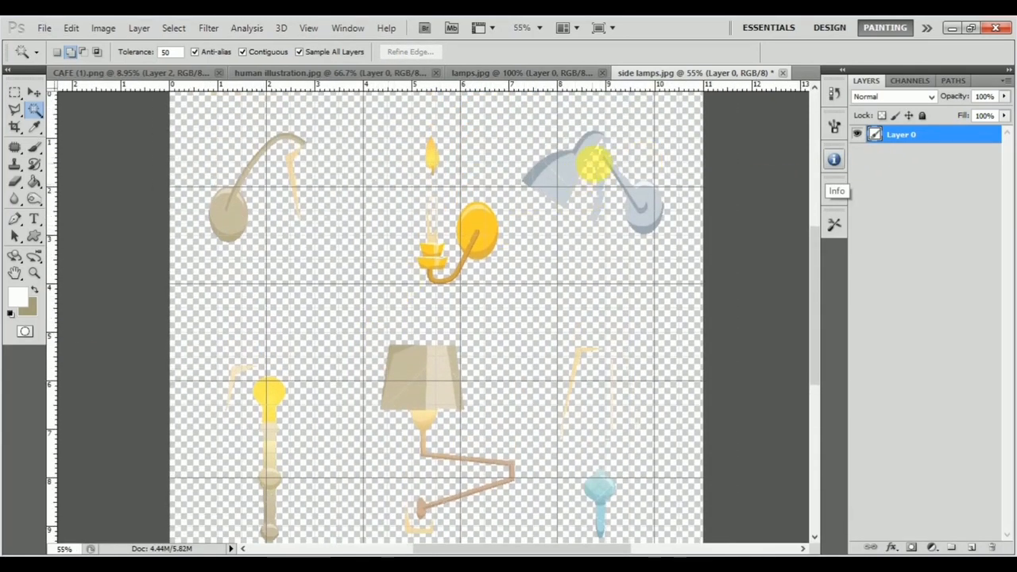
key(ctrl+z)
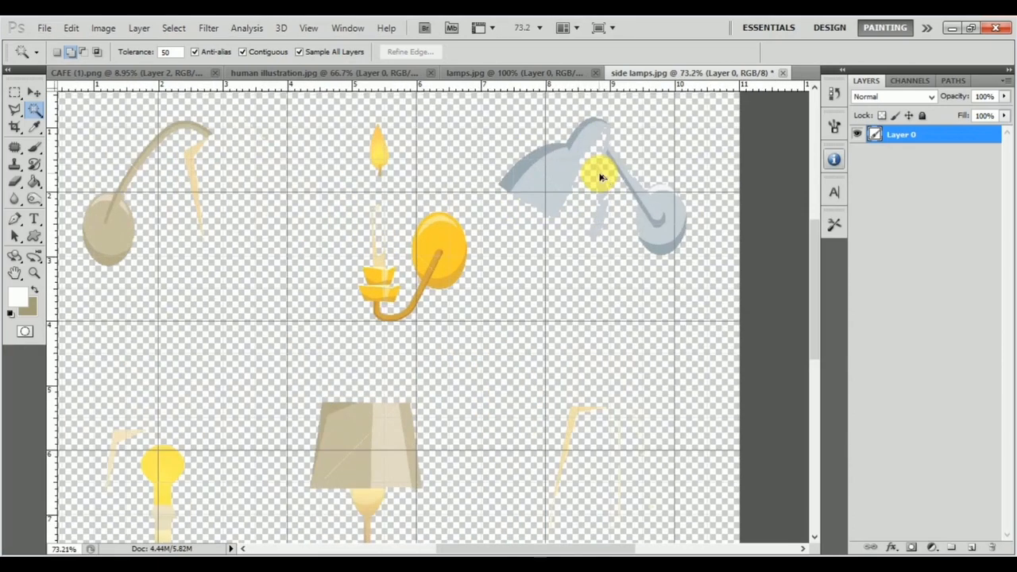
scroll(591, 193, up, 2)
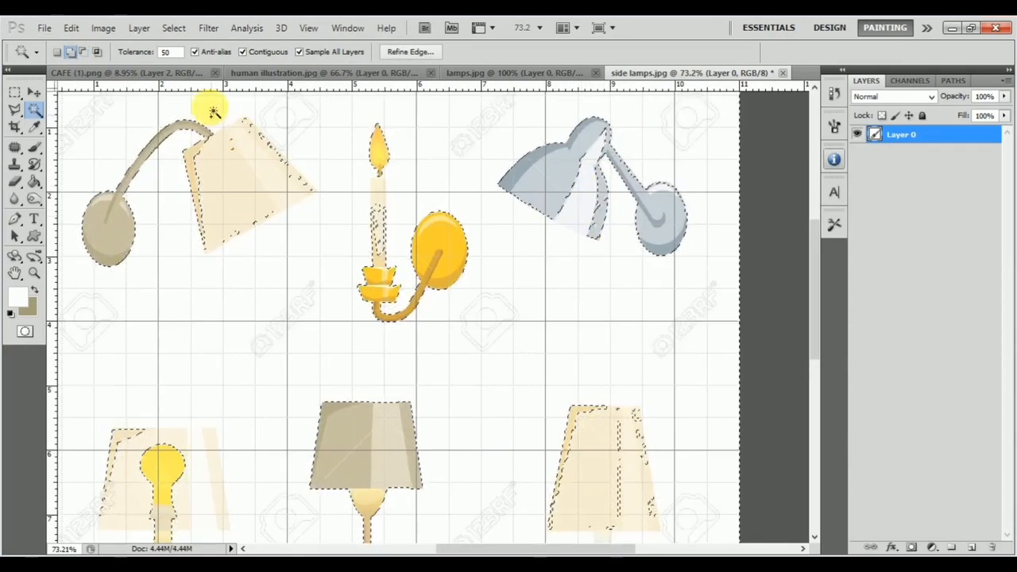
key(ctrl+alt+z)
key(ctrl+alt+z)
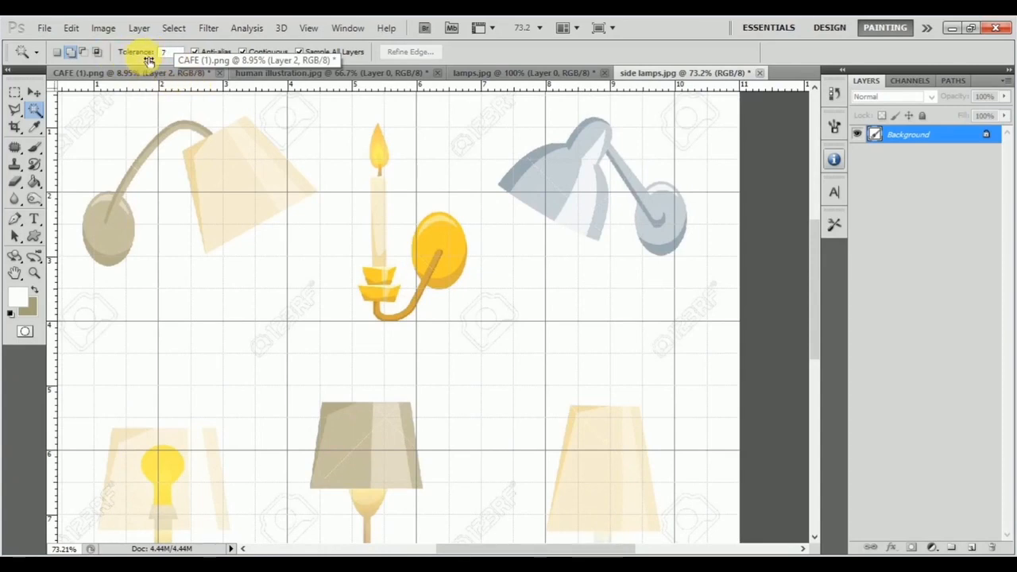
Convert the Background of side lamps.jpg to Layer 0, delete the white area selected with the Magic Wand at tolerance 7, and deselect.
click(472, 161)
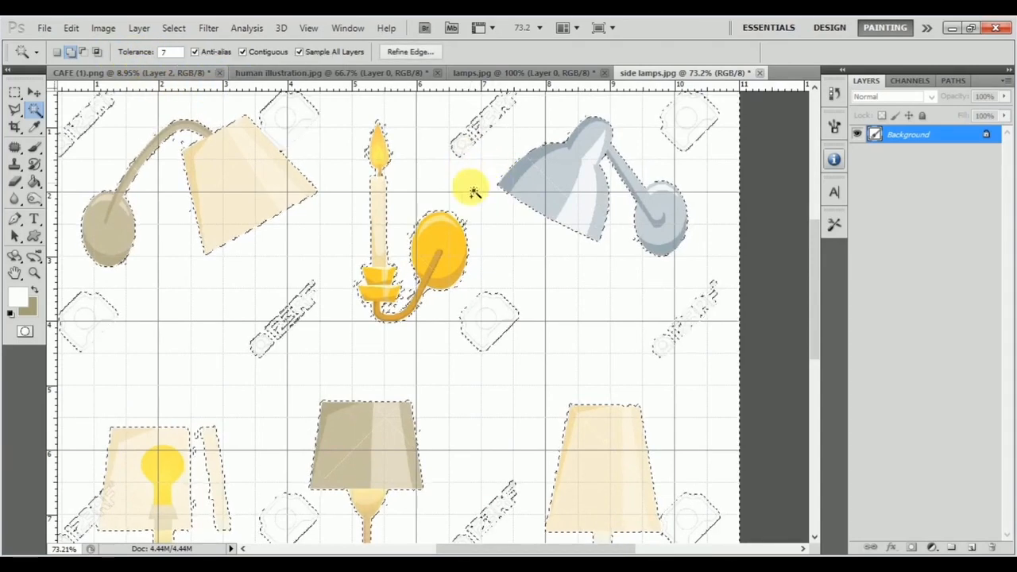
scroll(632, 178, up, 1)
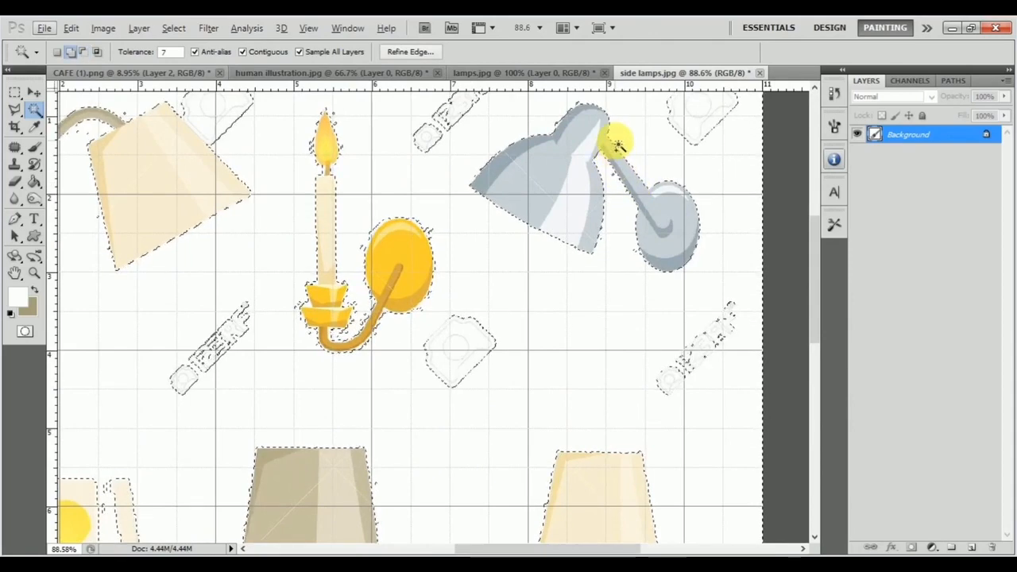
key(Delete)
click(616, 175)
click(483, 229)
click(620, 140)
double_click(940, 135)
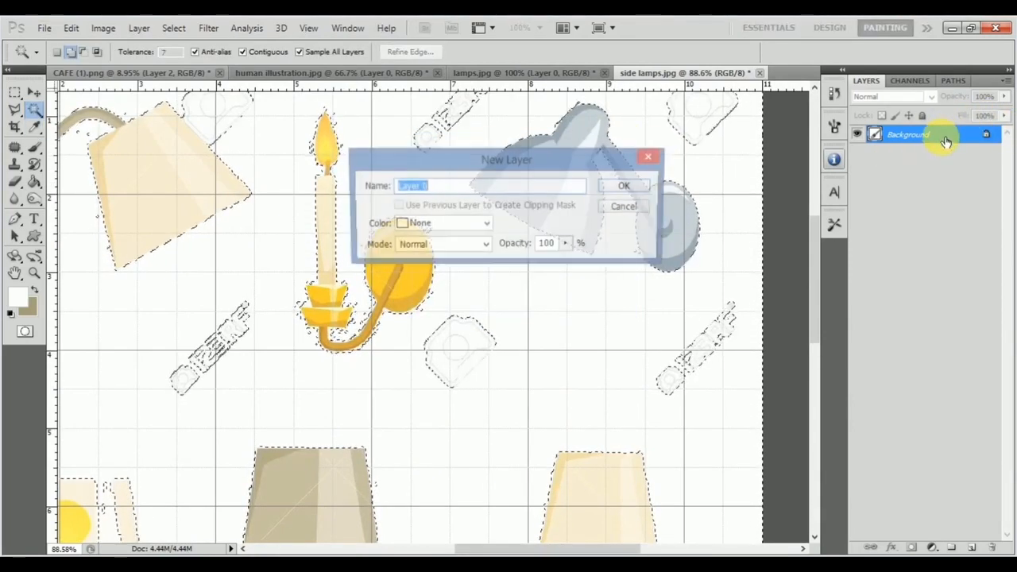
key(Return)
key(Delete)
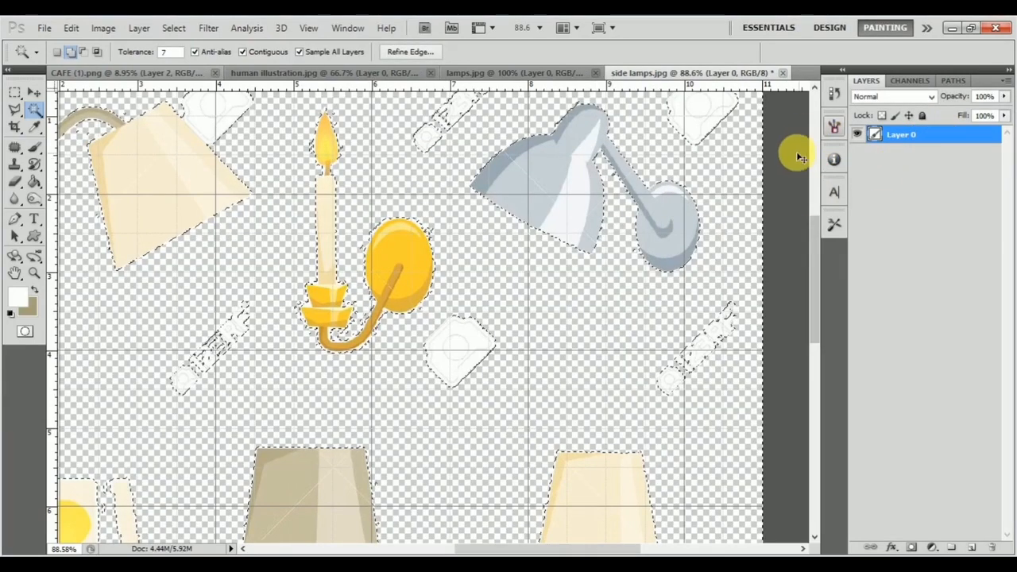
key(ctrl+d)
Hide the grid and delete the watermark remnants around the grey wall lamp and beside the candle lamp using rectangular marquee selections.
scroll(560, 248, down, 1)
scroll(560, 248, down, 1)
click(16, 93)
key(ctrl+apostrophe)
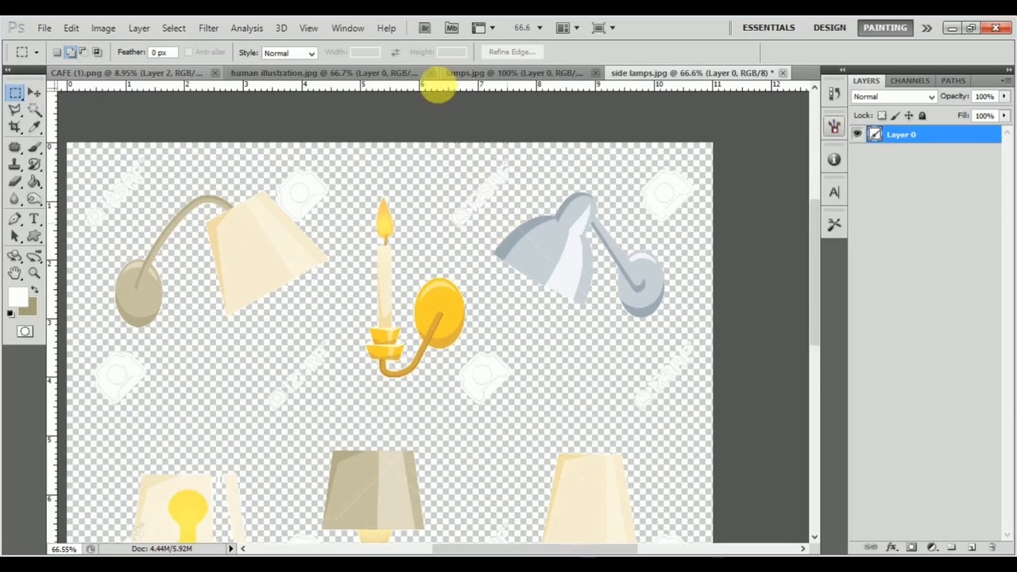
drag(438, 119, 508, 223)
drag(739, 228, 642, 145)
drag(738, 438, 644, 368)
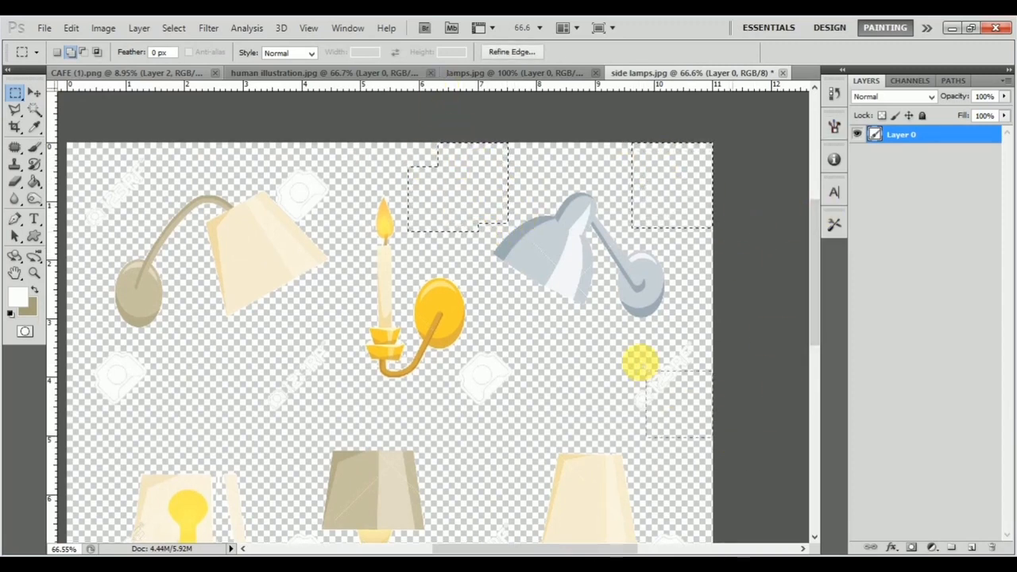
drag(553, 438, 472, 409)
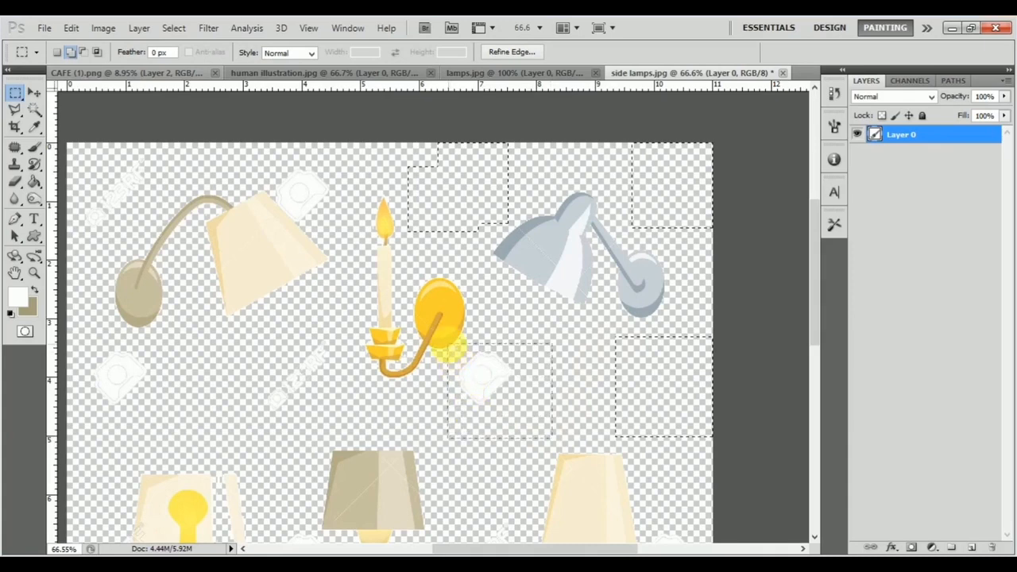
key(ctrl+d)
Copy the grey wall lamp from side lamps.jpg into CAFE (1).png and place it at the far end of the right wall.
key(ctrl+minus)
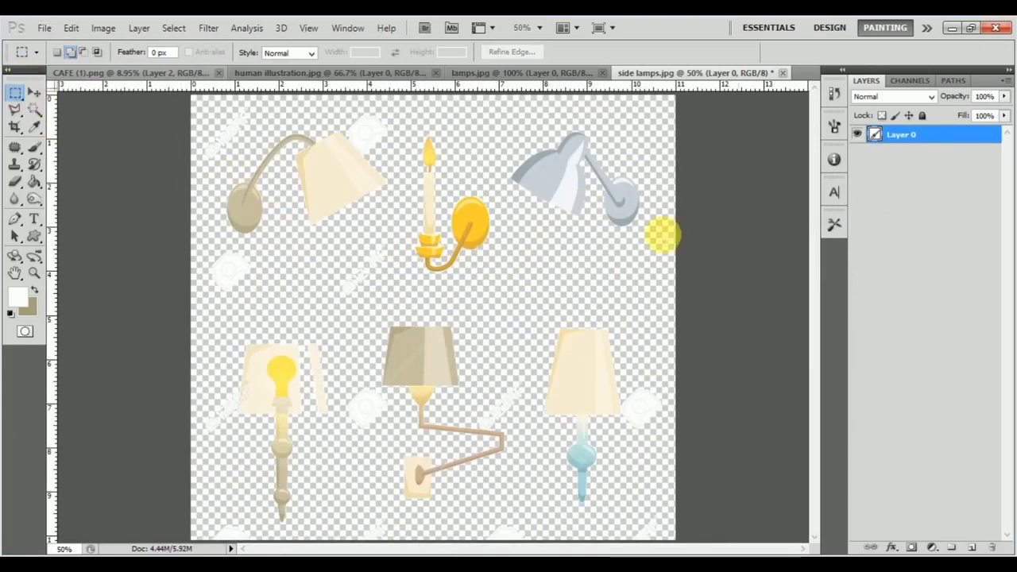
drag(648, 265, 673, 259)
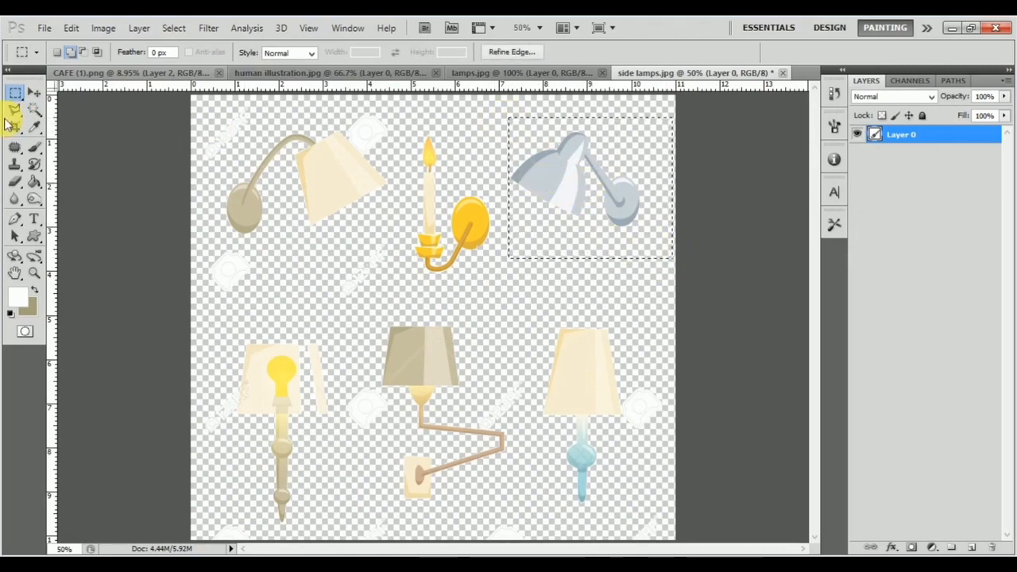
click(34, 93)
drag(579, 182, 637, 246)
scroll(715, 264, up, 2)
scroll(715, 264, up, 1)
scroll(509, 222, right, 3)
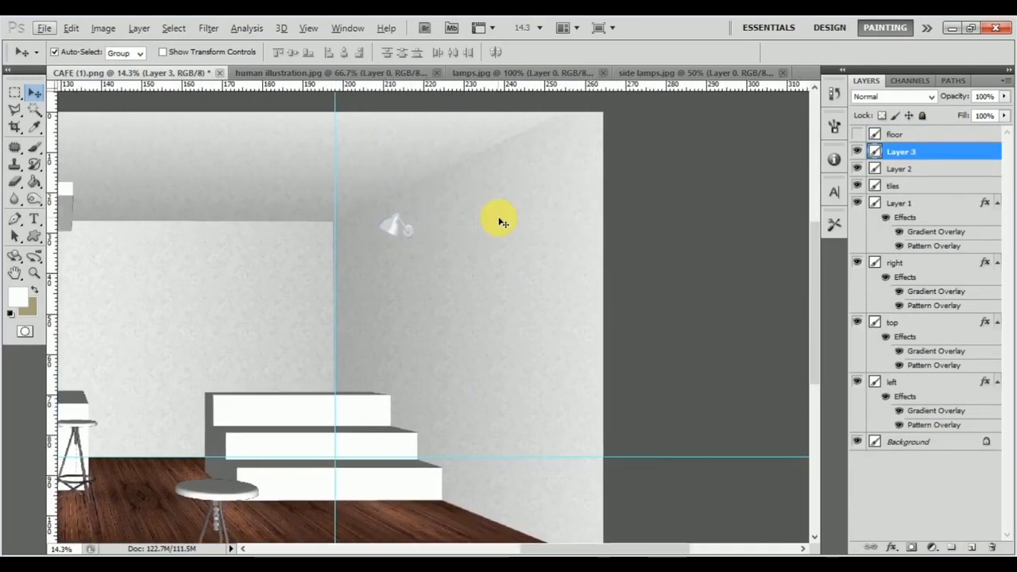
scroll(421, 223, up, 1)
drag(383, 232, 340, 256)
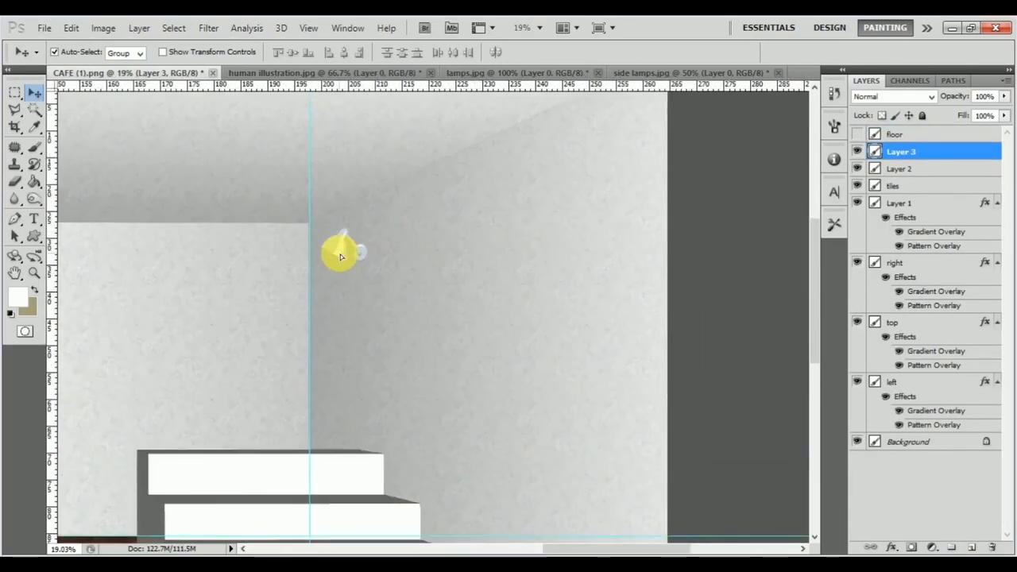
Duplicate the wall lamp twice along the right wall, enlarging each copy towards the front to follow the perspective.
key(ctrl+j)
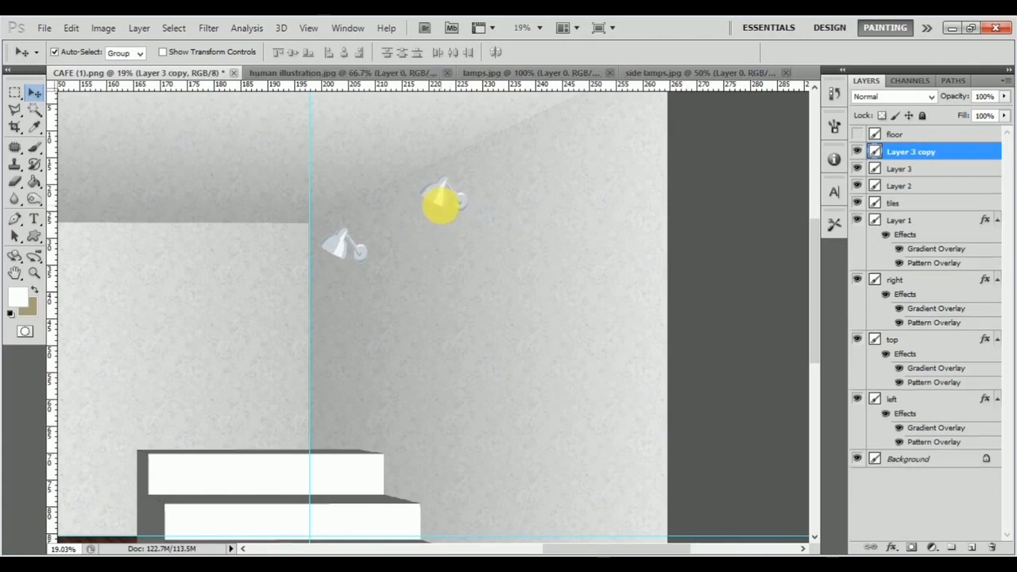
key(ctrl+t)
drag(474, 211, 582, 151)
key(Return)
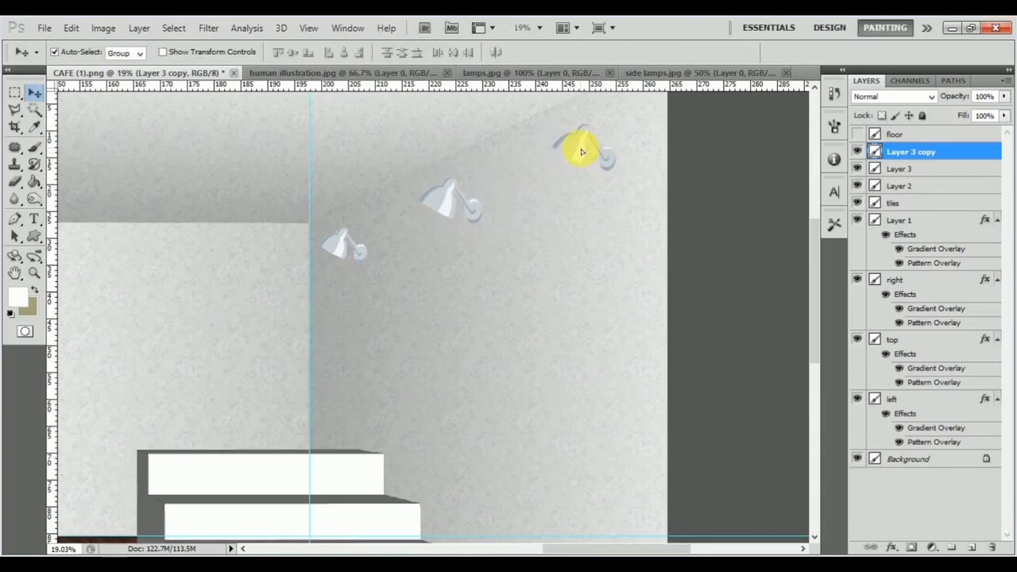
key(ctrl+t)
drag(547, 120, 529, 107)
key(Return)
Duplicate the three right-wall lamps onto the left wall, mirrored horizontally at a width of -87.94% and aligned with the wall's perspective.
scroll(545, 231, down, 5)
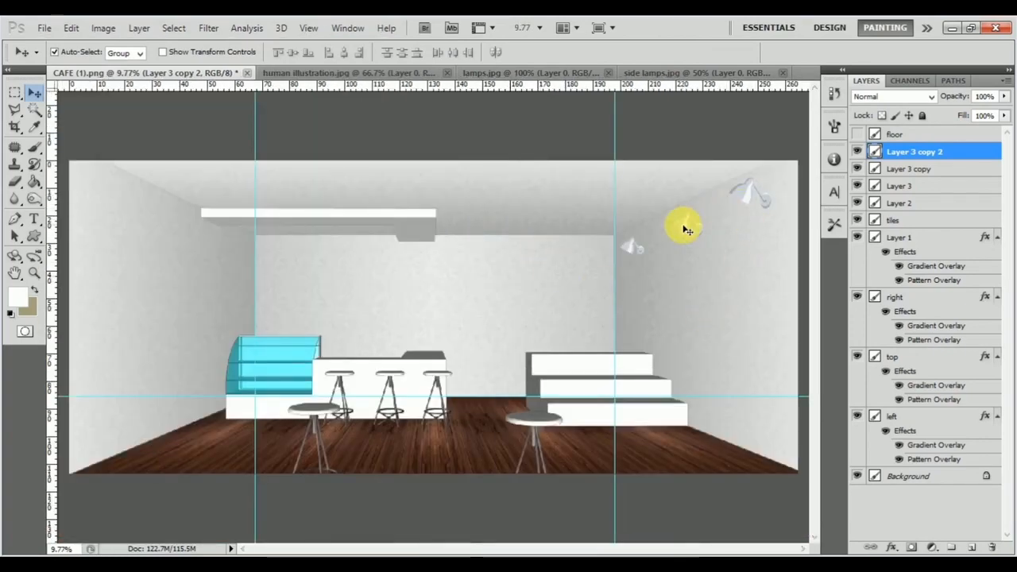
shift+click(687, 228)
shift+click(629, 253)
drag(629, 250, 243, 262)
key(ctrl+t)
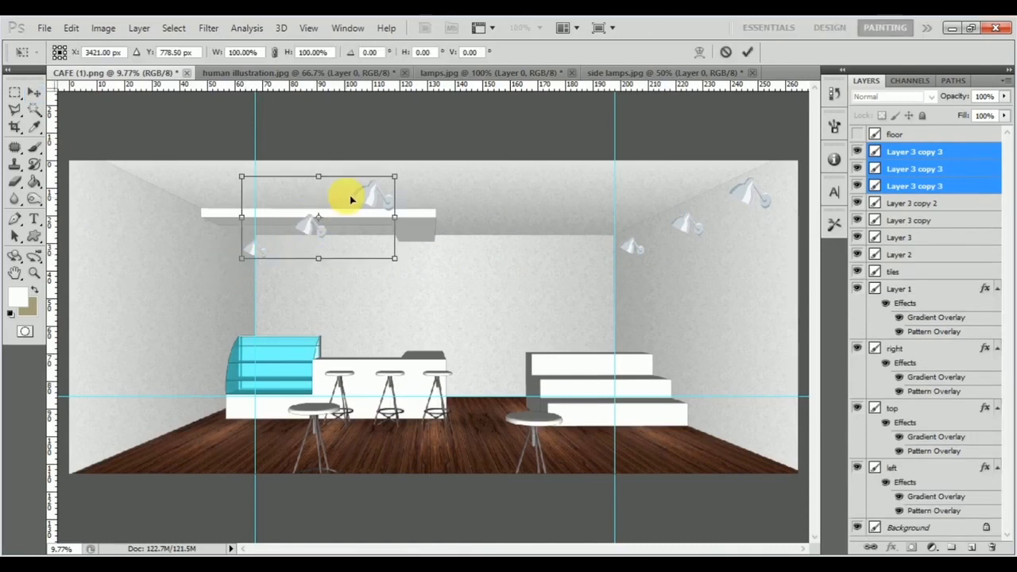
drag(245, 217, 210, 234)
mouse_move(133, 232)
mouse_down()
mouse_move(108, 221)
mouse_move(120, 223)
mouse_up()
drag(216, 224, 190, 234)
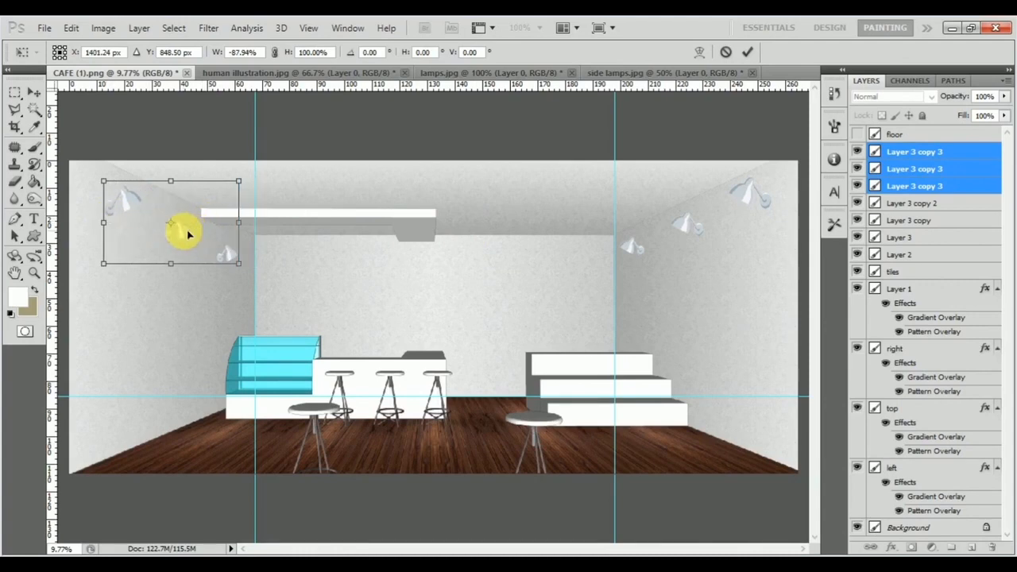
key(Return)
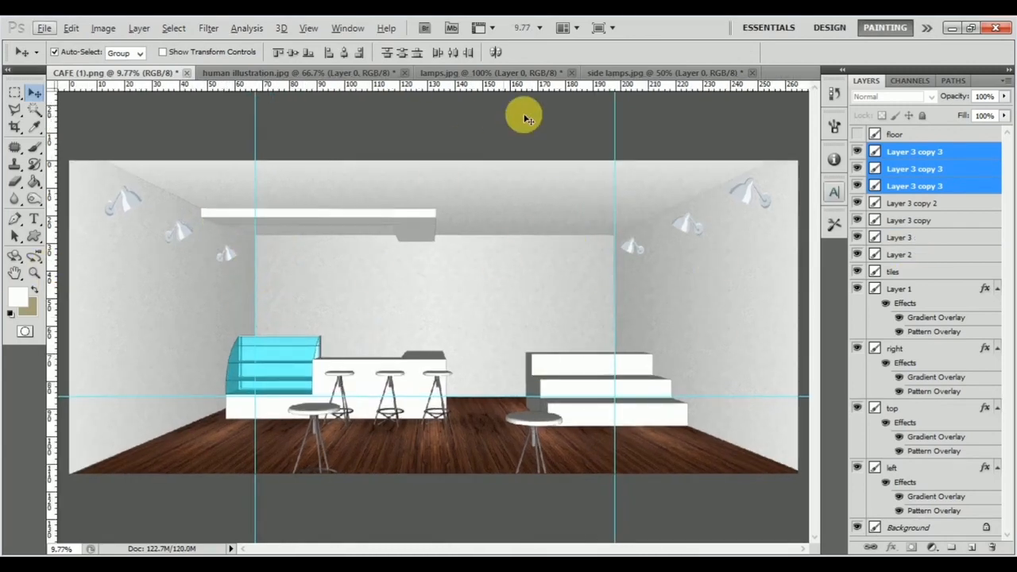
Close side lamps.jpg without saving and copy the wide black pendant lamp from lamps.jpg into CAFE (1).png above the counter.
click(752, 72)
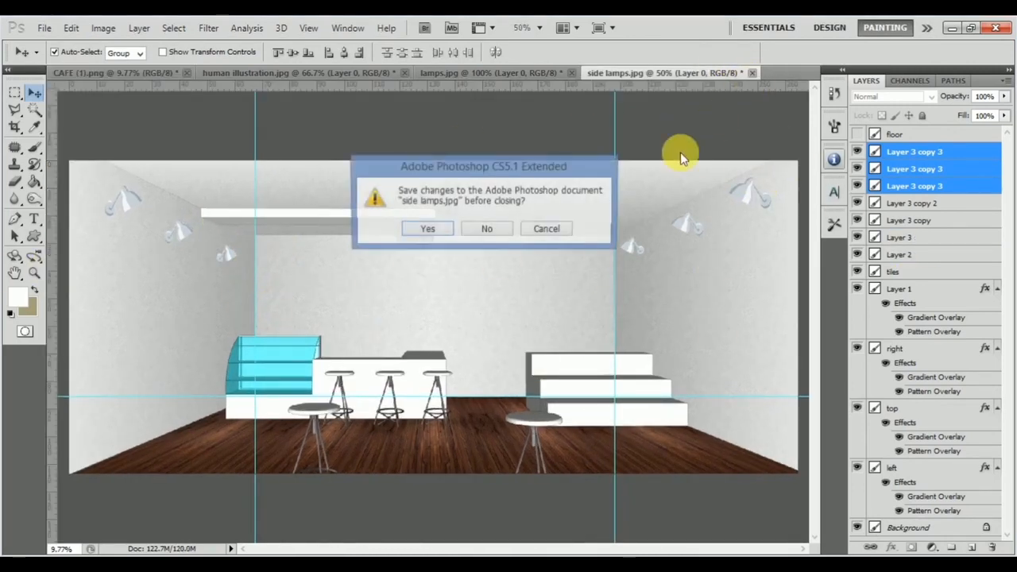
click(487, 229)
click(527, 73)
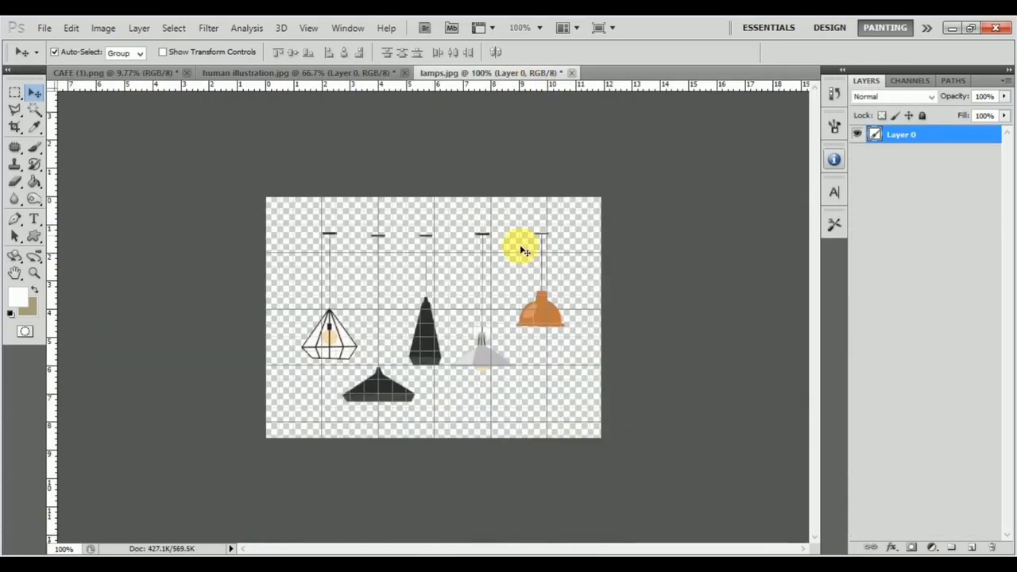
key(m)
drag(383, 270, 406, 422)
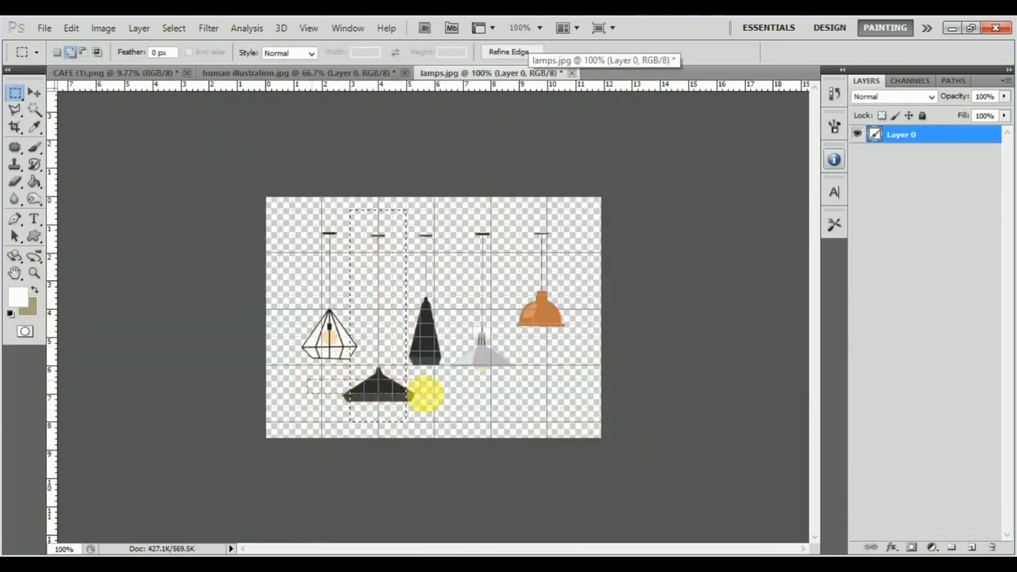
click(34, 92)
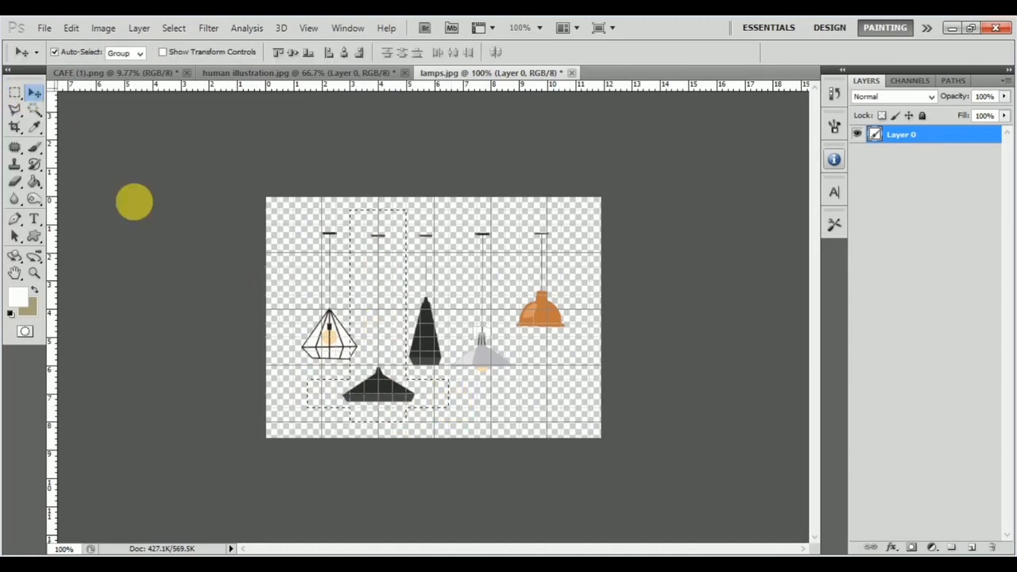
drag(393, 403, 441, 340)
key(ctrl+t)
key(Return)
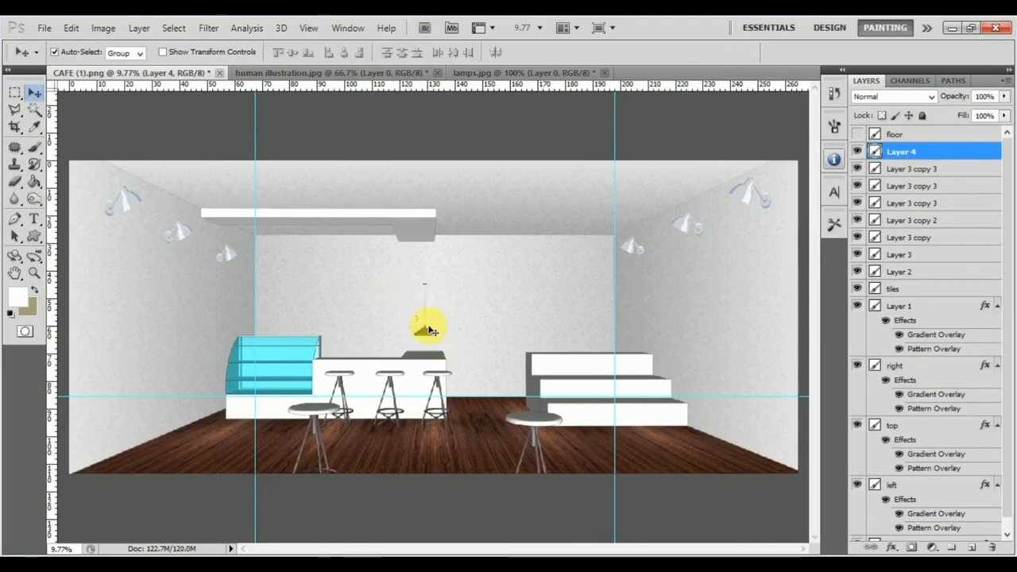
Delete the stray lines beside the pendant lamp's cord using a rectangular marquee, and hang the lamp from the ceiling panel's right end.
scroll(425, 349, up, 5)
scroll(433, 367, up, 1)
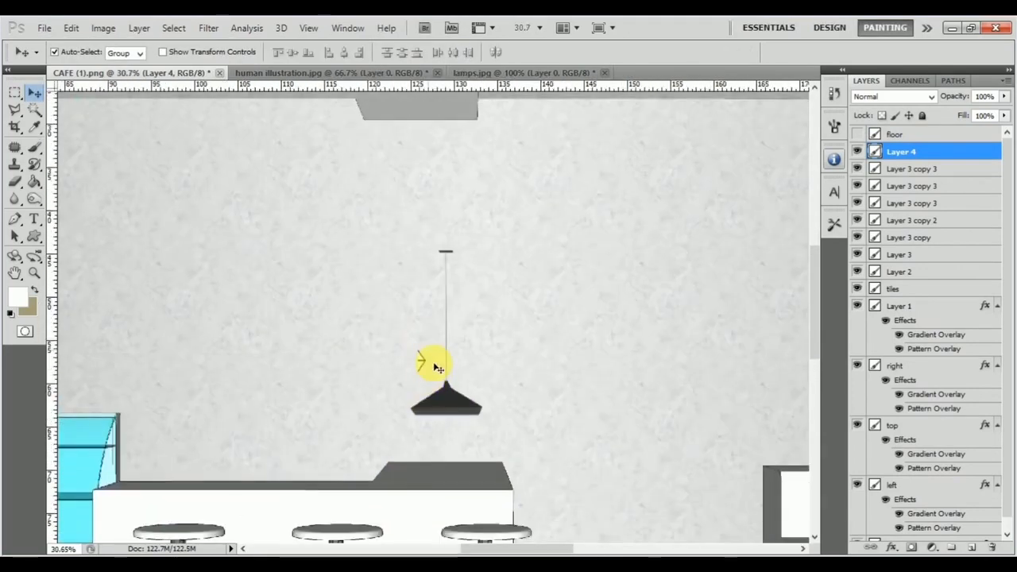
click(19, 96)
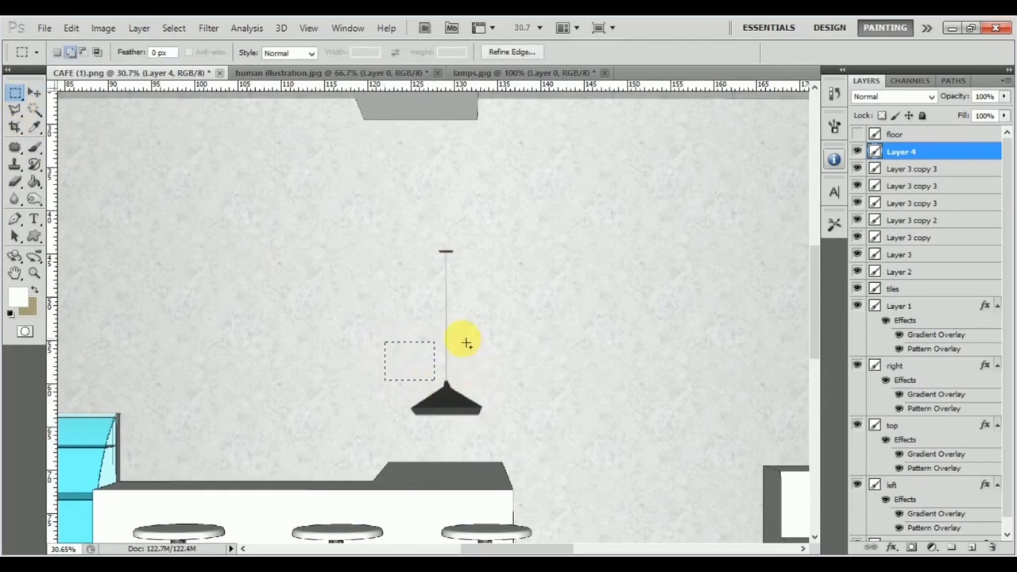
scroll(460, 383, down, 2)
click(34, 94)
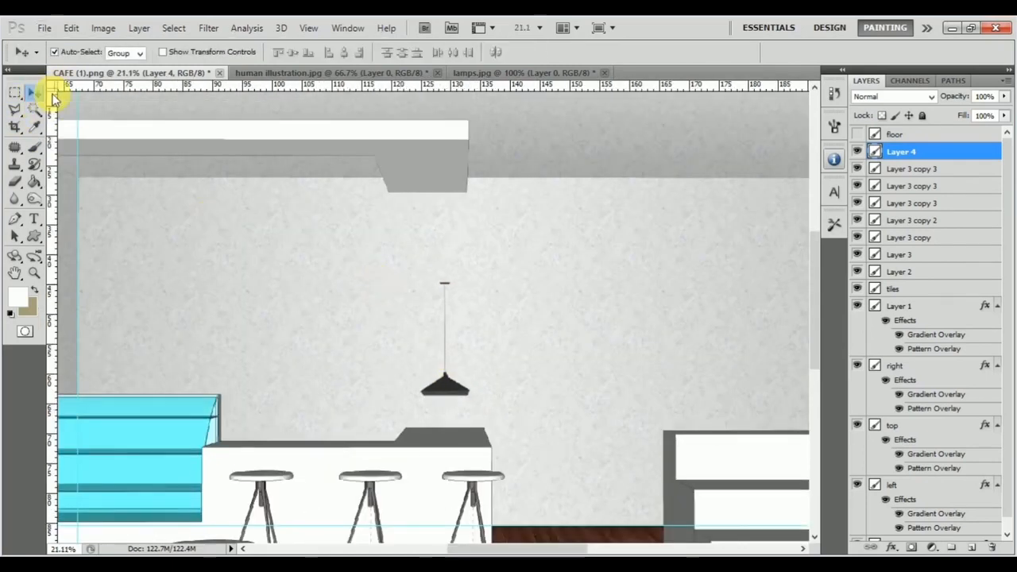
scroll(490, 328, left, 1)
drag(512, 399, 481, 275)
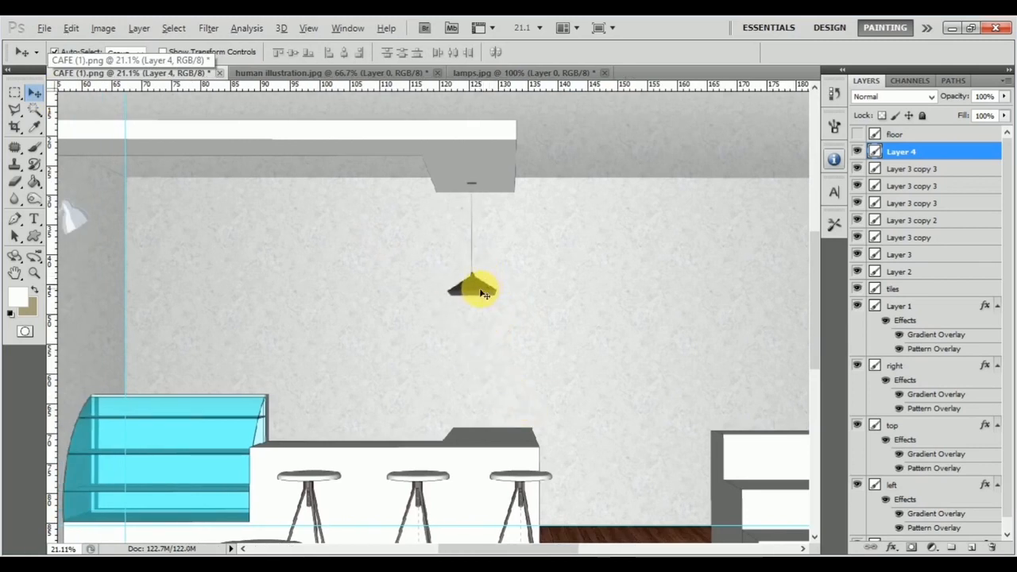
Duplicate the pendant lamp and enlarge the copy proportionally over the original.
key(ctrl+j)
key(ctrl+t)
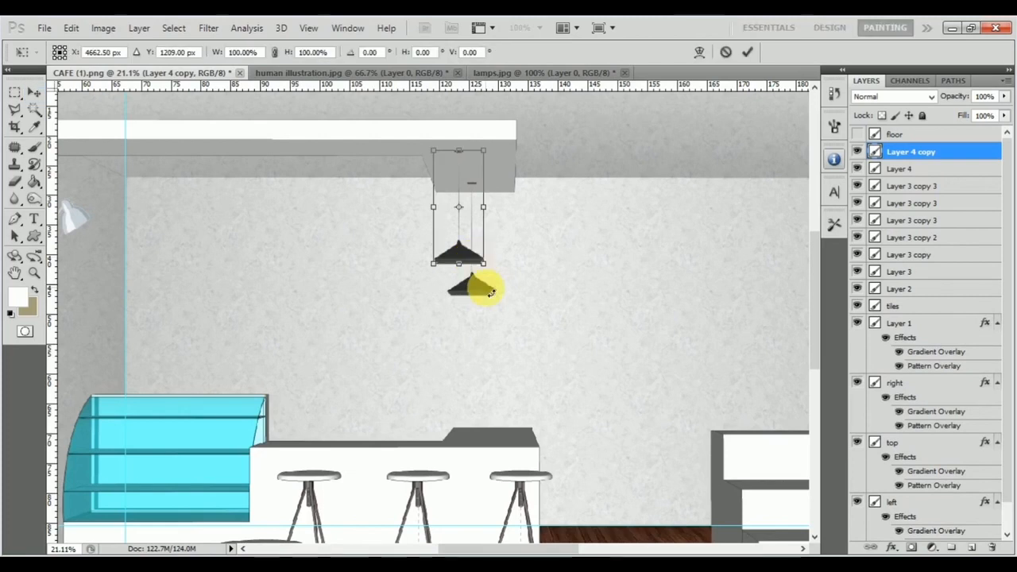
drag(487, 272, 527, 306)
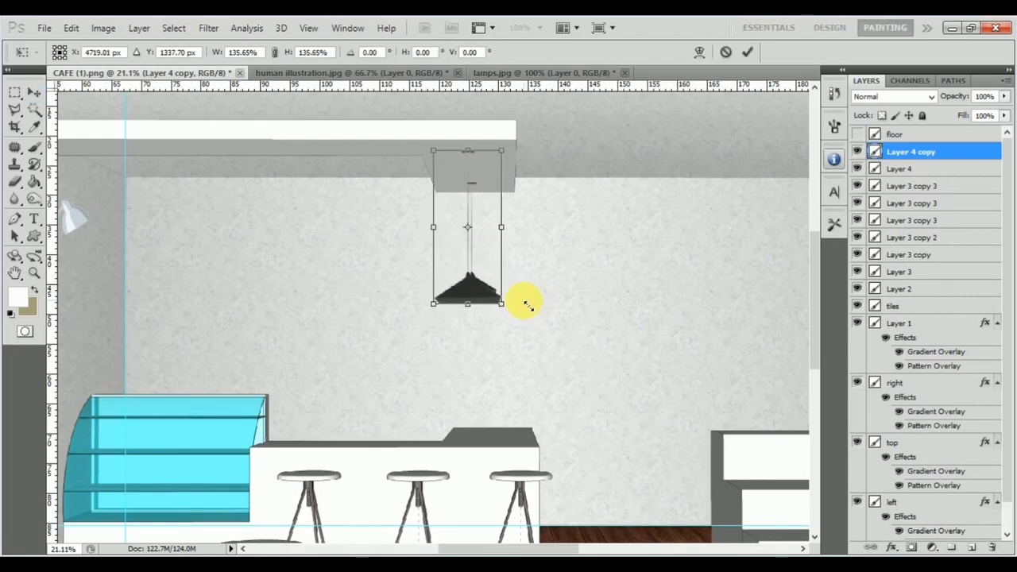
key(Return)
Place two more copies of the enlarged pendant lamp in a row under the middle and left end of the ceiling panel.
scroll(504, 334, up, 3)
scroll(513, 350, left, 3)
drag(527, 336, 455, 340)
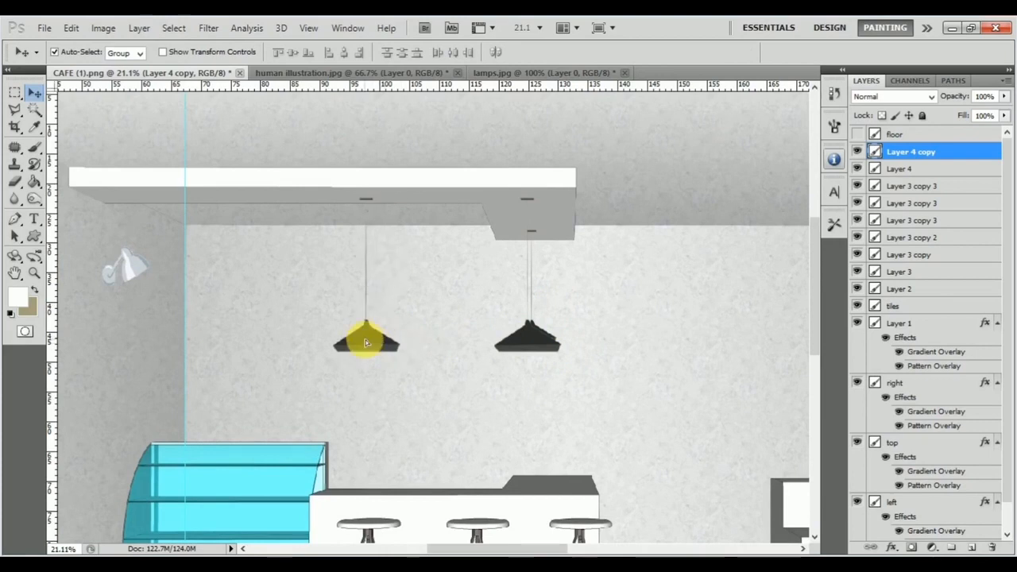
key(ctrl+j)
mouse_move(355, 341)
mouse_down()
mouse_move(155, 336)
mouse_move(346, 346)
mouse_up()
key(ctrl+j)
scroll(346, 346, down, 2)
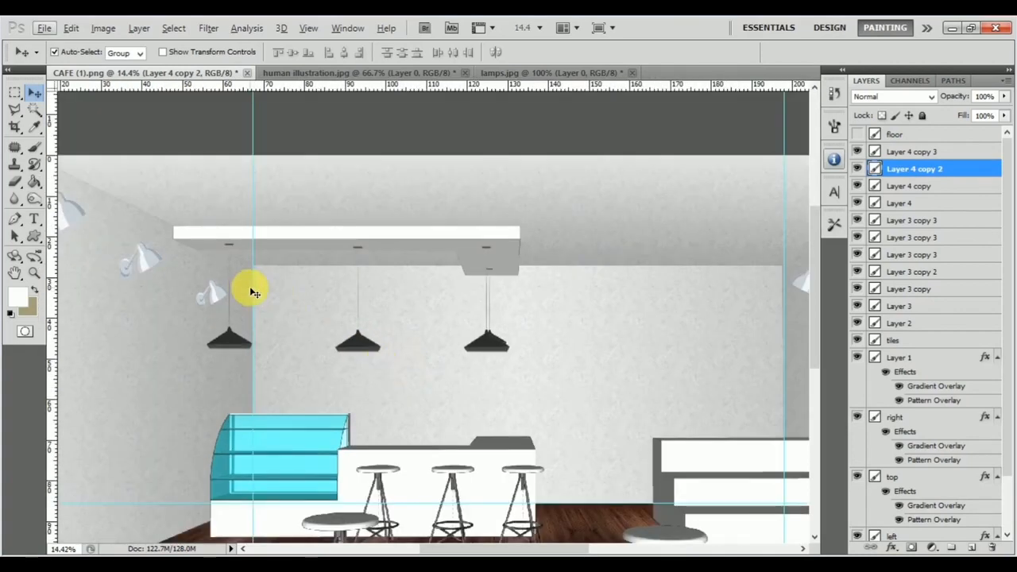
Remove both vertical guides from the café drawing.
scroll(278, 298, down, 2)
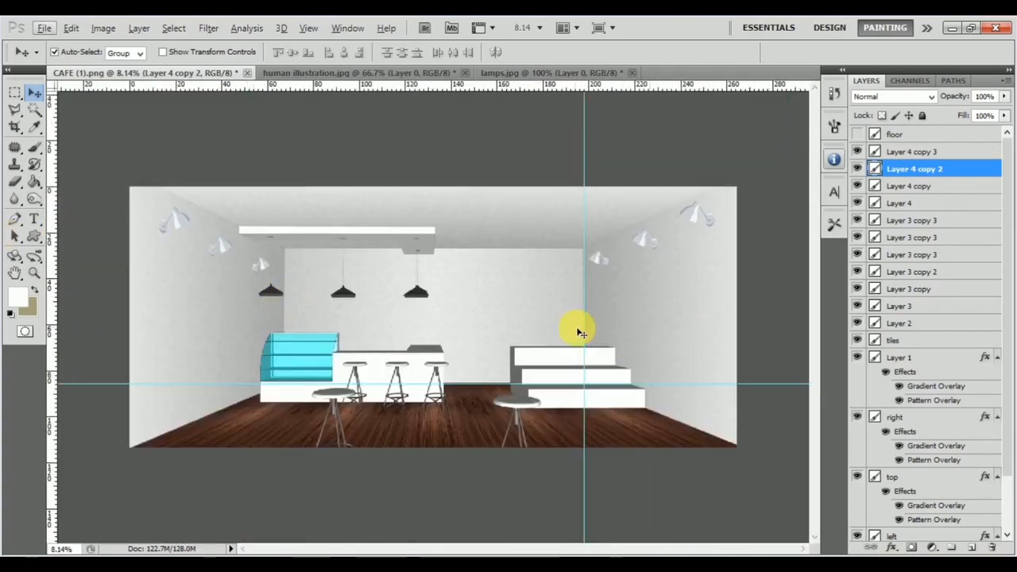
drag(51, 334, 285, 330)
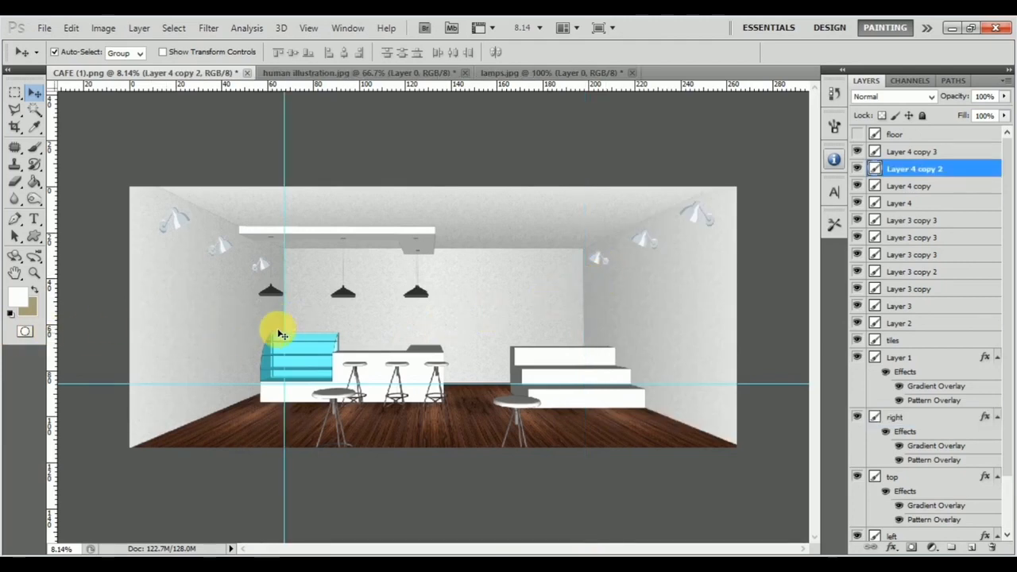
drag(283, 330, 36, 344)
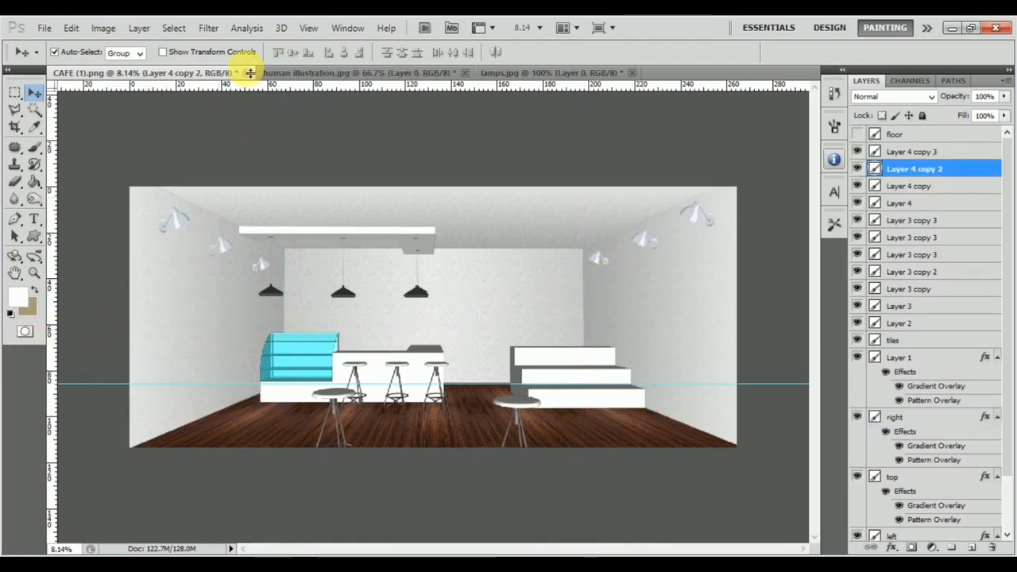
scroll(397, 336, up, 1)
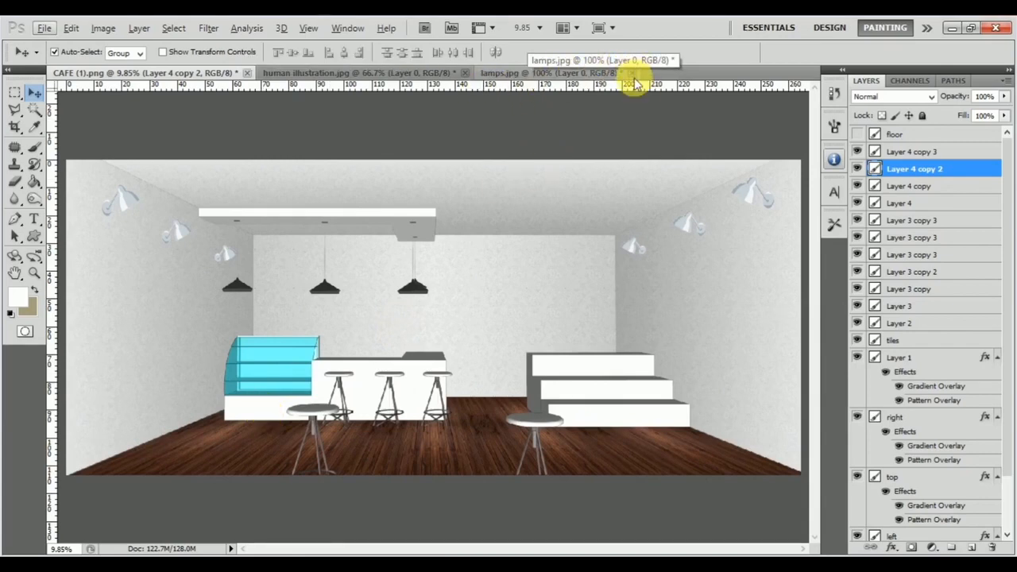
Close lamps.jpg without saving and copy the woman in the long grey skirt from human illustration.jpg into CAFE (1).png.
click(633, 75)
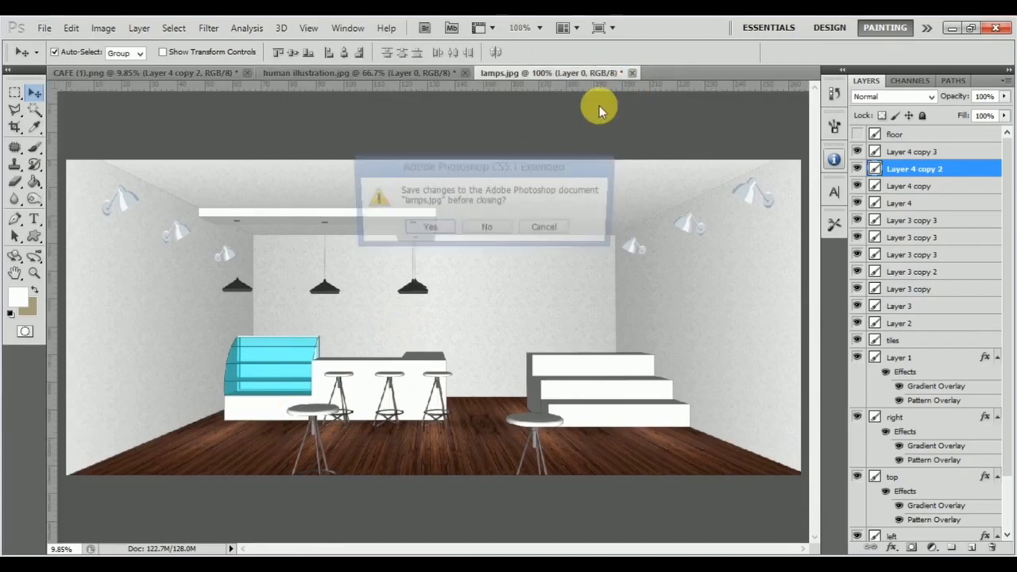
click(501, 228)
click(377, 75)
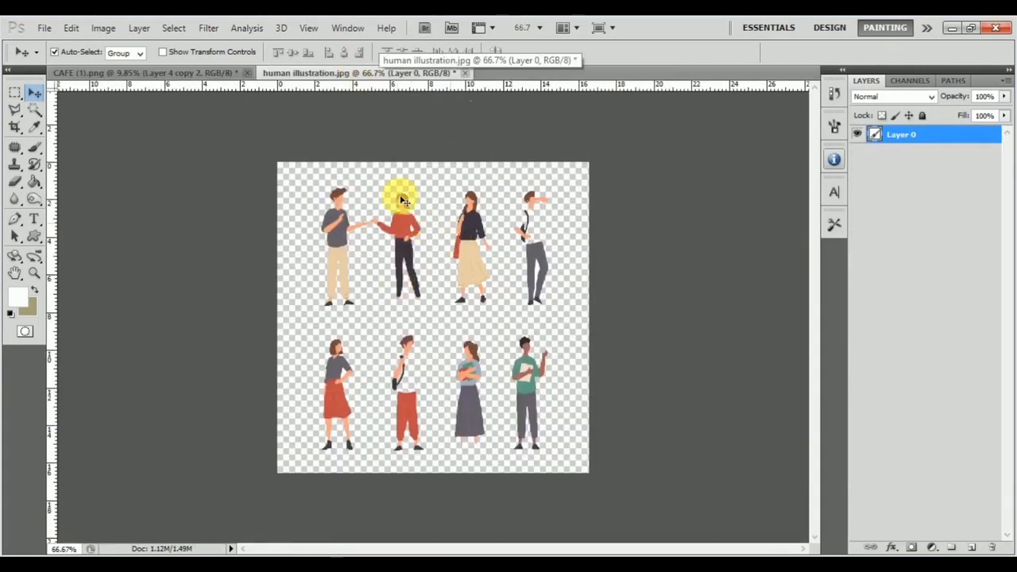
click(14, 93)
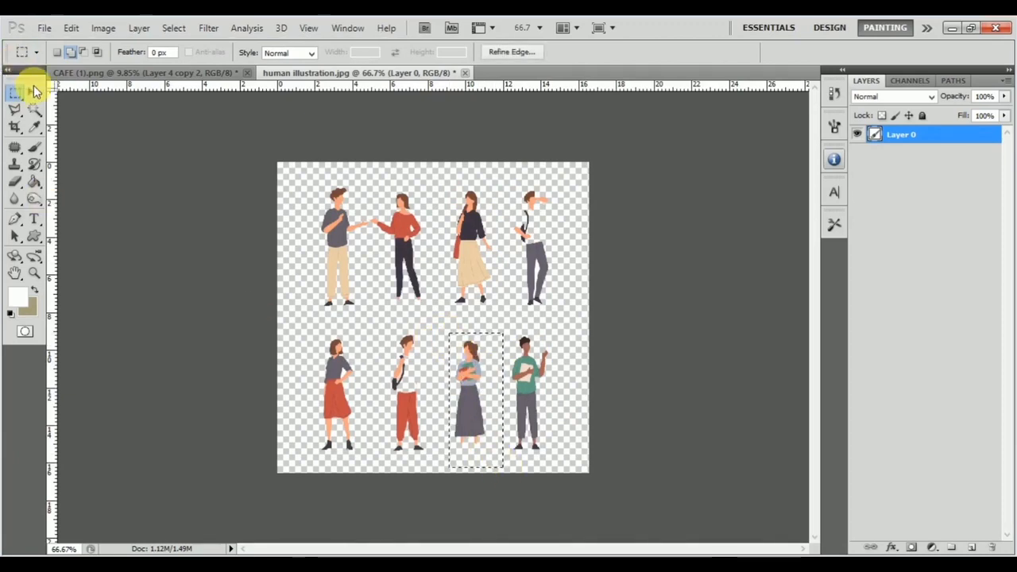
click(34, 93)
drag(477, 397, 473, 359)
Scale the woman to 656.41% and place her in front of the white steps.
key(ctrl+t)
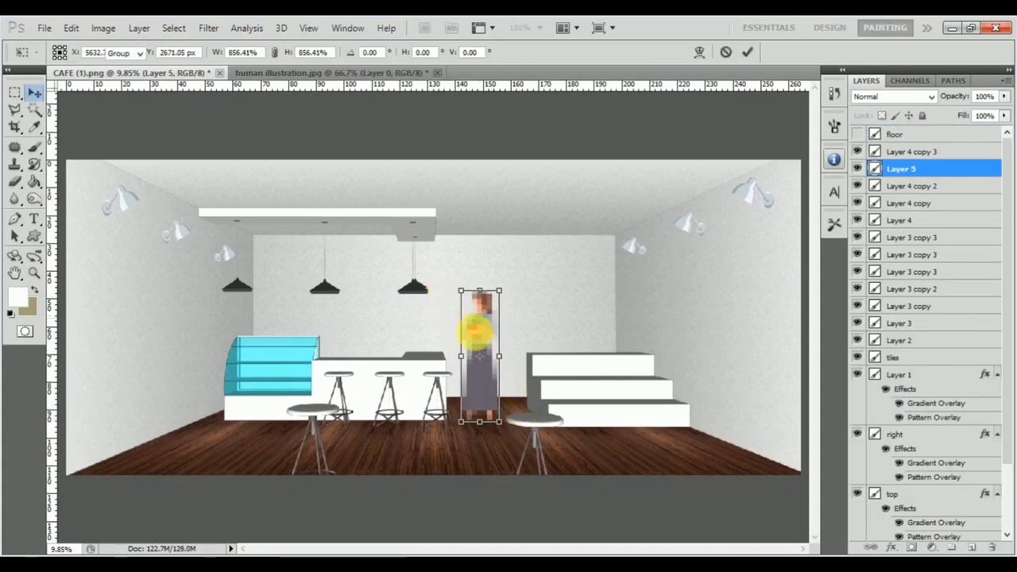
key(Return)
drag(483, 352, 586, 364)
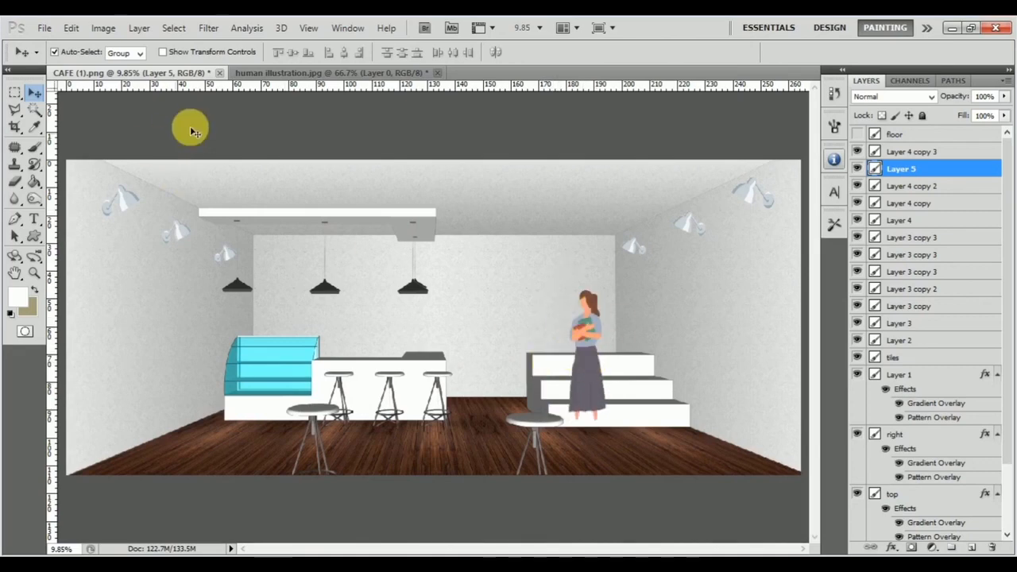
Copy the man in the dark T-shirt and beige trousers from human illustration.jpg into CAFE (1).png.
click(278, 73)
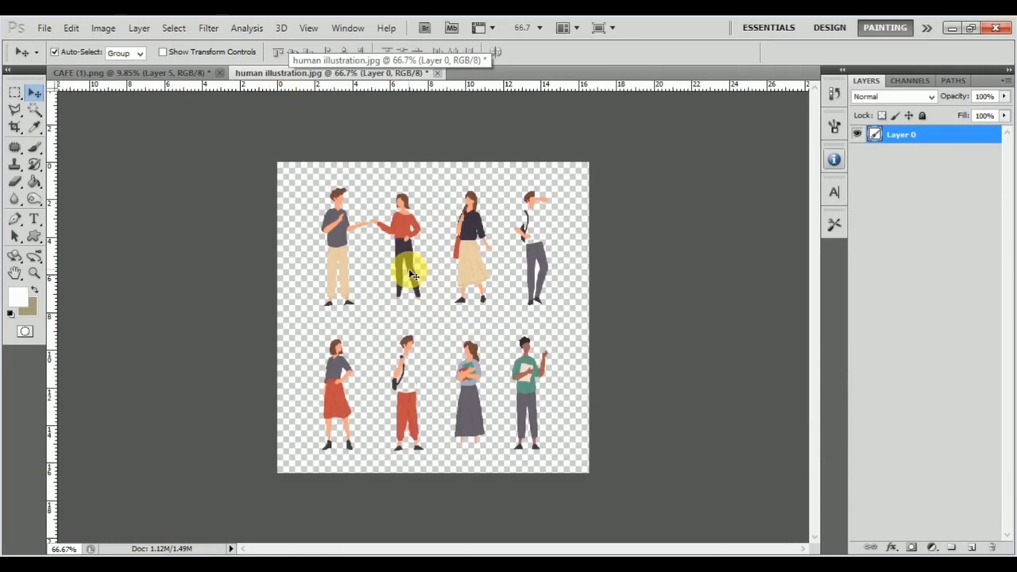
key(m)
drag(293, 163, 337, 216)
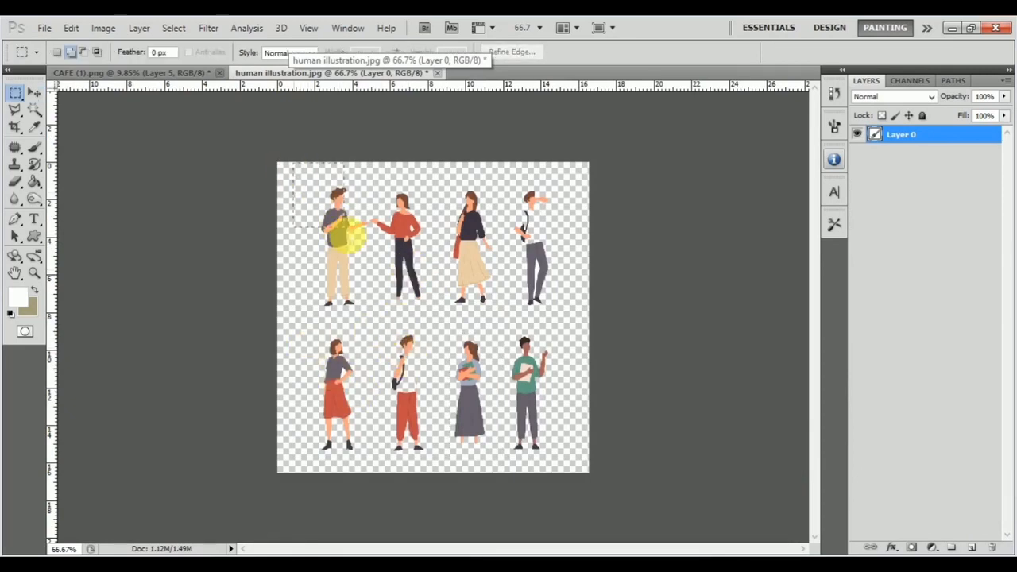
key(v)
drag(337, 257, 302, 291)
Scale the man in beige trousers to 756.59% and place him at the counter beside the display case.
key(ctrl+t)
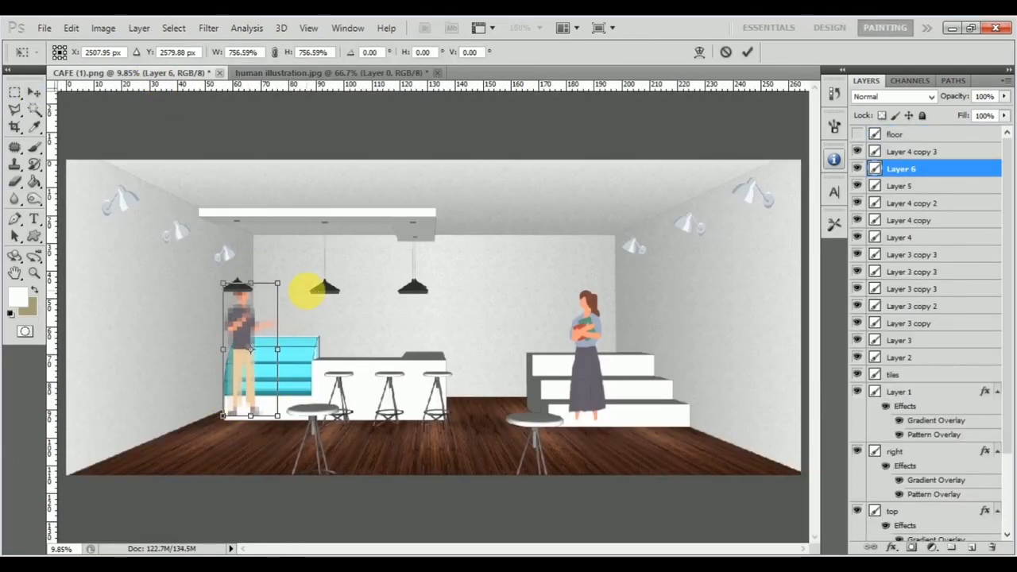
key(Return)
drag(267, 330, 363, 340)
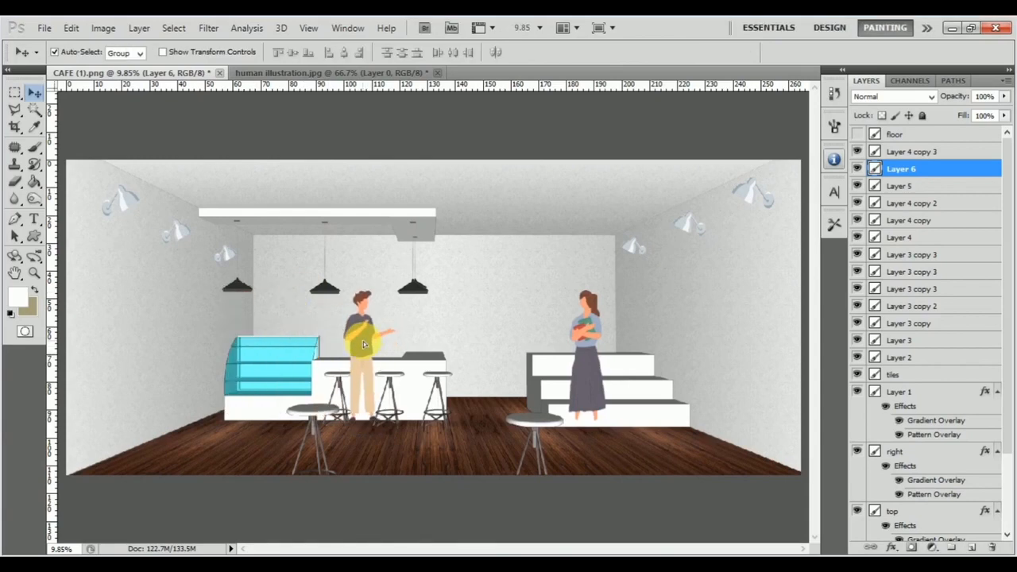
Copy the man in the green top holding a sheet of paper from human illustration.jpg into CAFE (1).png.
click(355, 73)
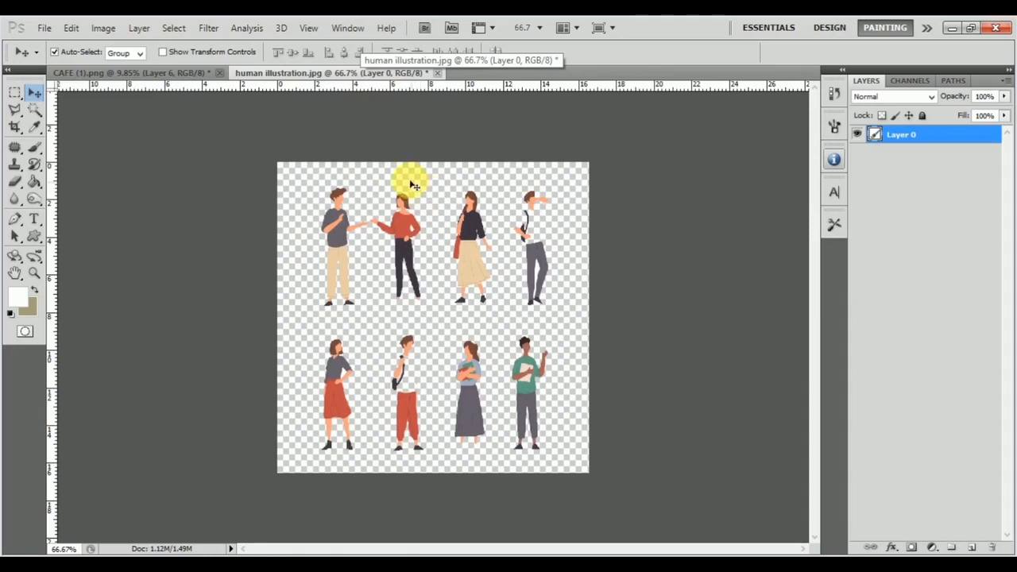
key(m)
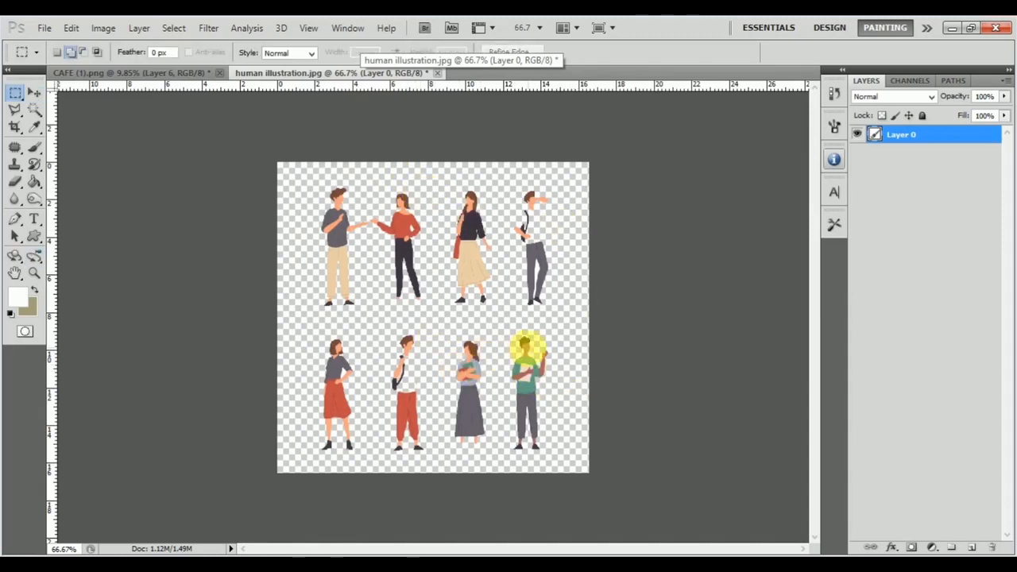
mouse_move(507, 334)
mouse_down()
mouse_move(581, 470)
mouse_move(561, 474)
mouse_up()
key(v)
mouse_move(535, 381)
mouse_down()
mouse_move(167, 69)
mouse_move(183, 99)
mouse_up()
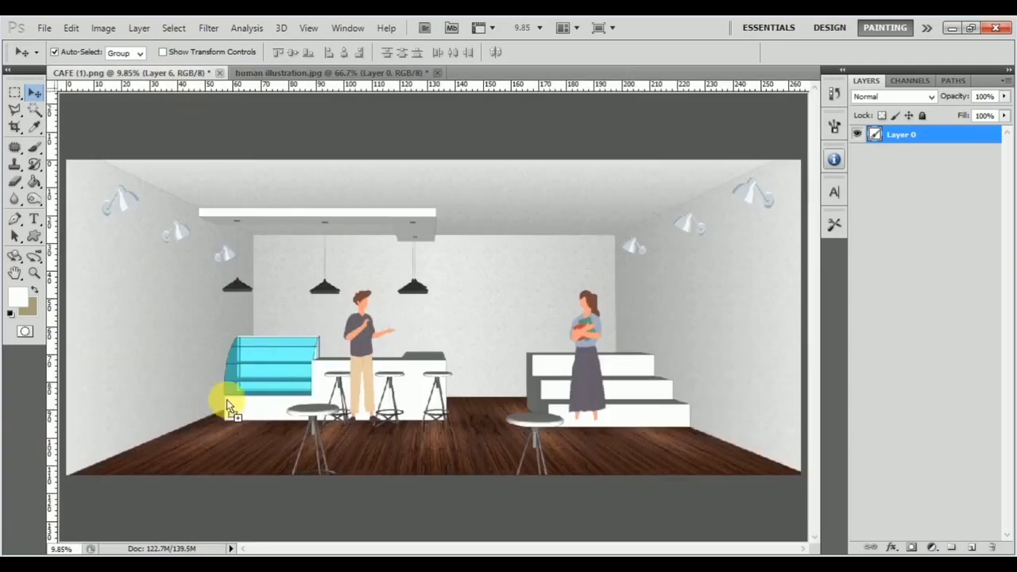
Scale the man in green to 1026.20% and place him in the foreground beside the café's left wall.
drag(191, 453, 300, 317)
key(ctrl+t)
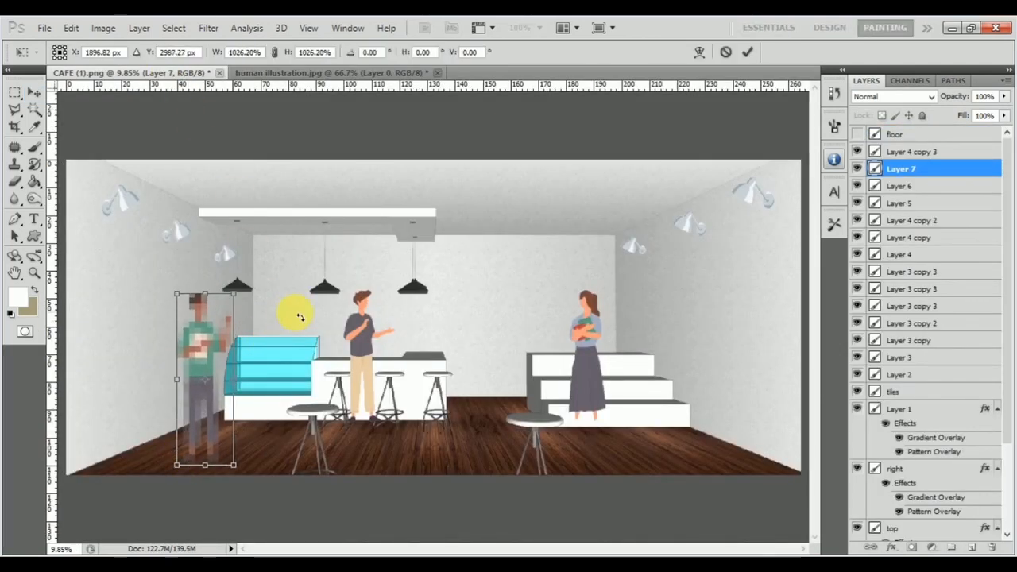
key(Return)
drag(209, 363, 181, 372)
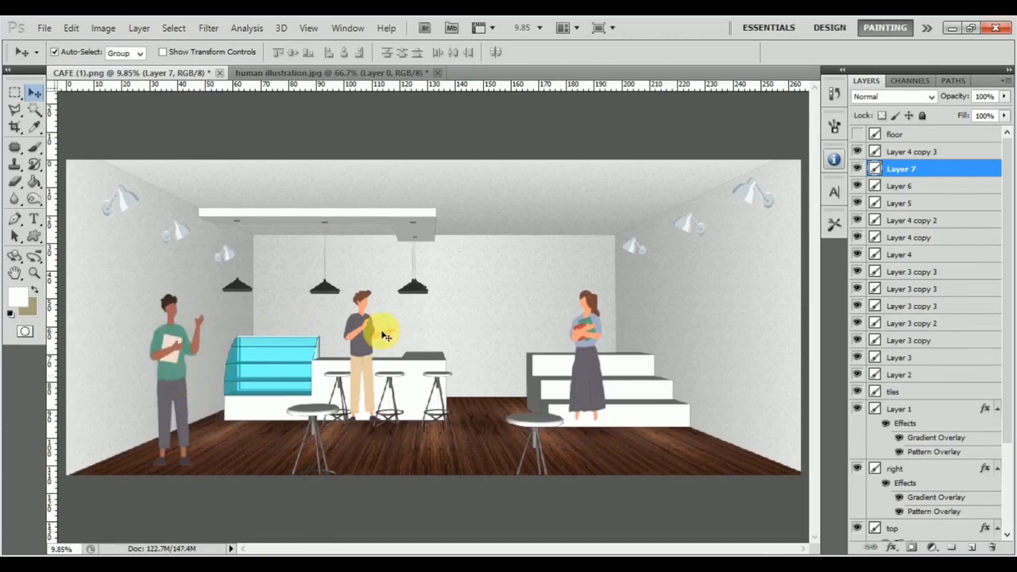
Delete the part of the man in the dark T-shirt that overlaps the counter so he stands behind it.
click(17, 94)
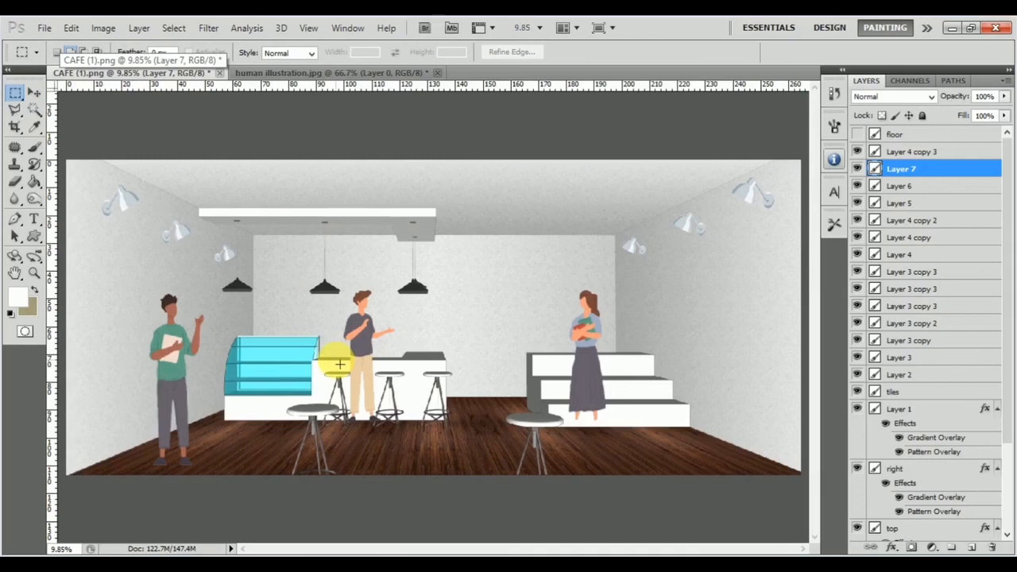
drag(324, 357, 436, 430)
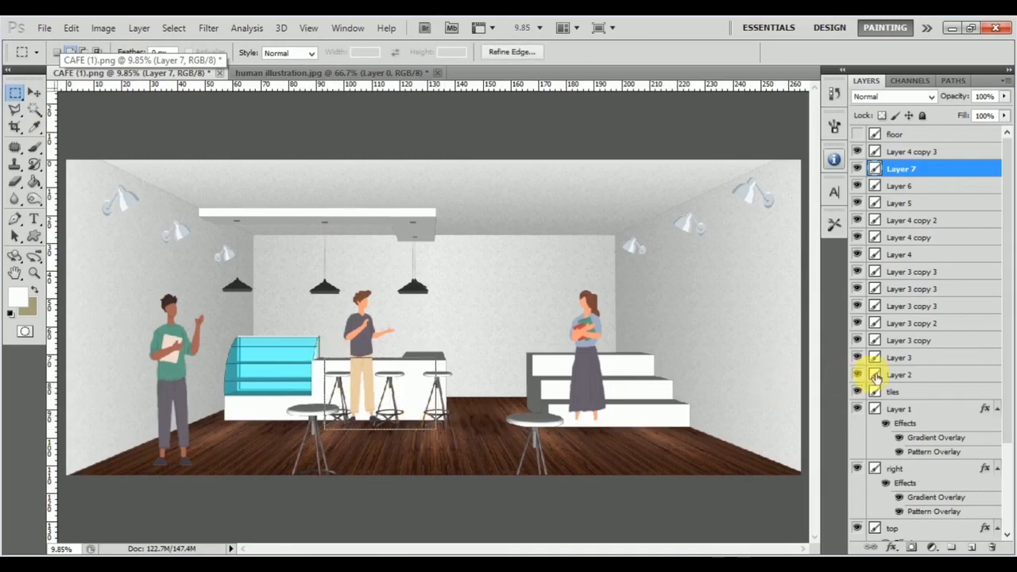
key(v)
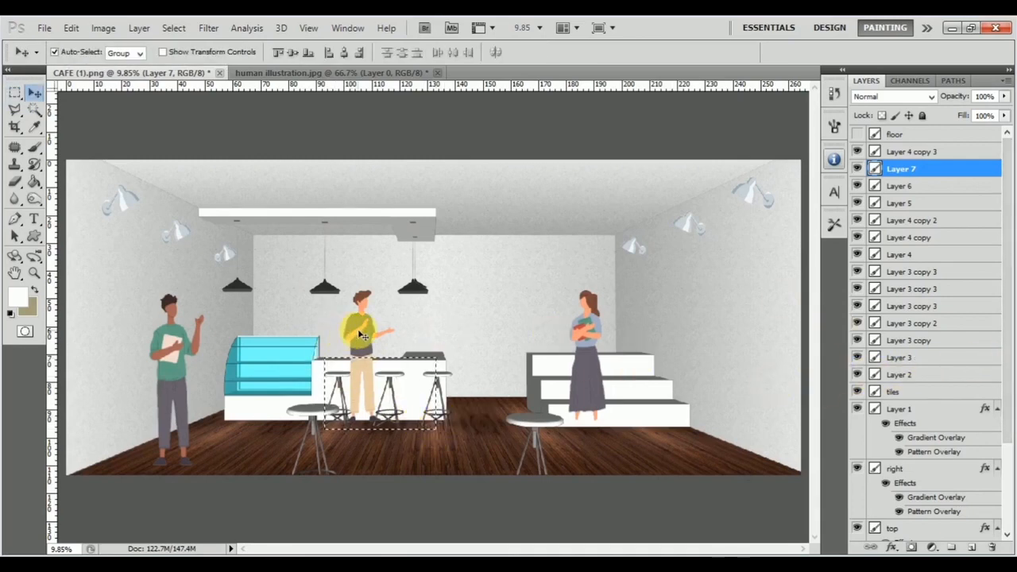
click(362, 335)
key(ctrl+d)
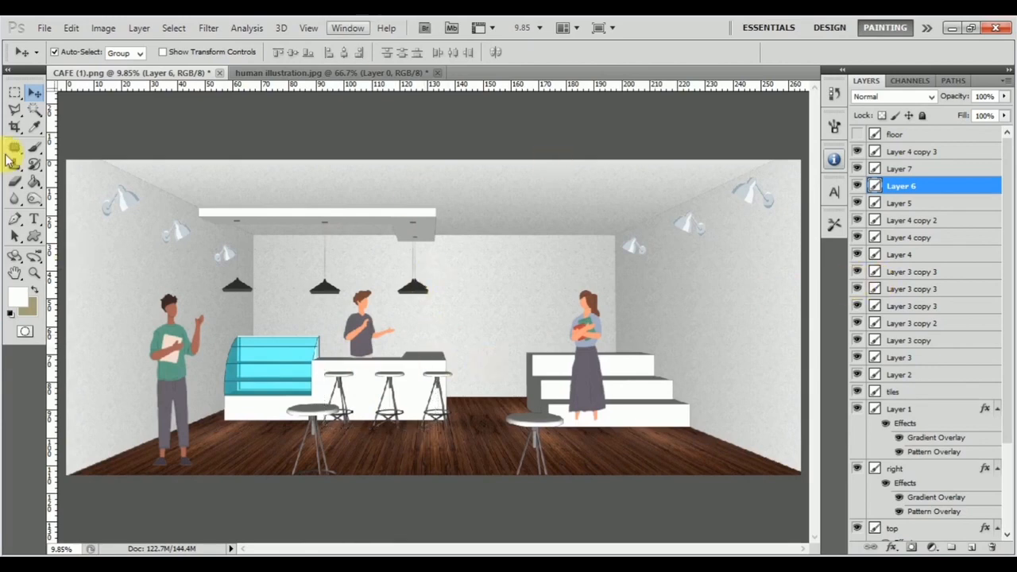
Delete the part of the woman that overlaps the white steps so she stands behind them.
click(15, 94)
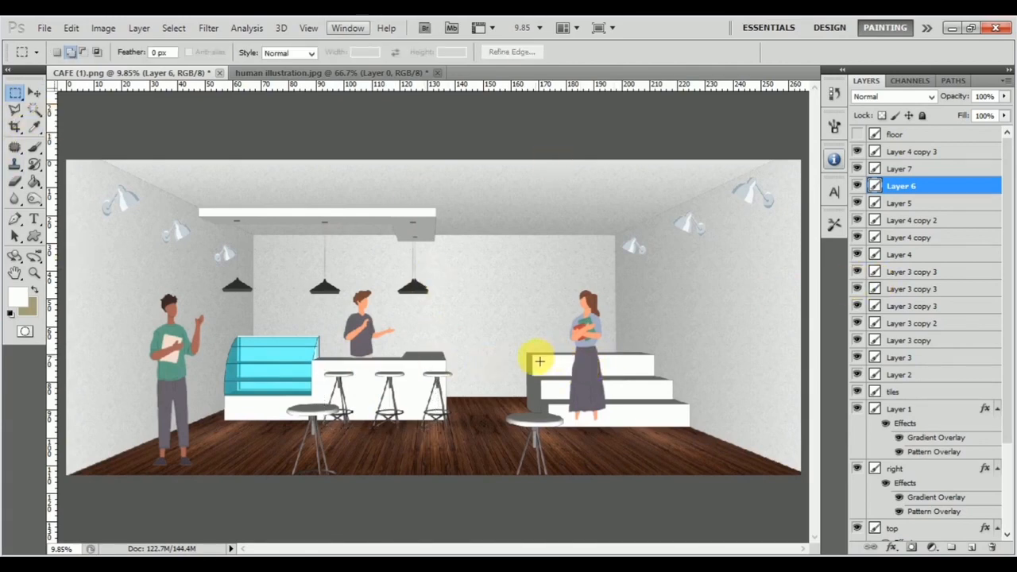
drag(527, 352, 669, 440)
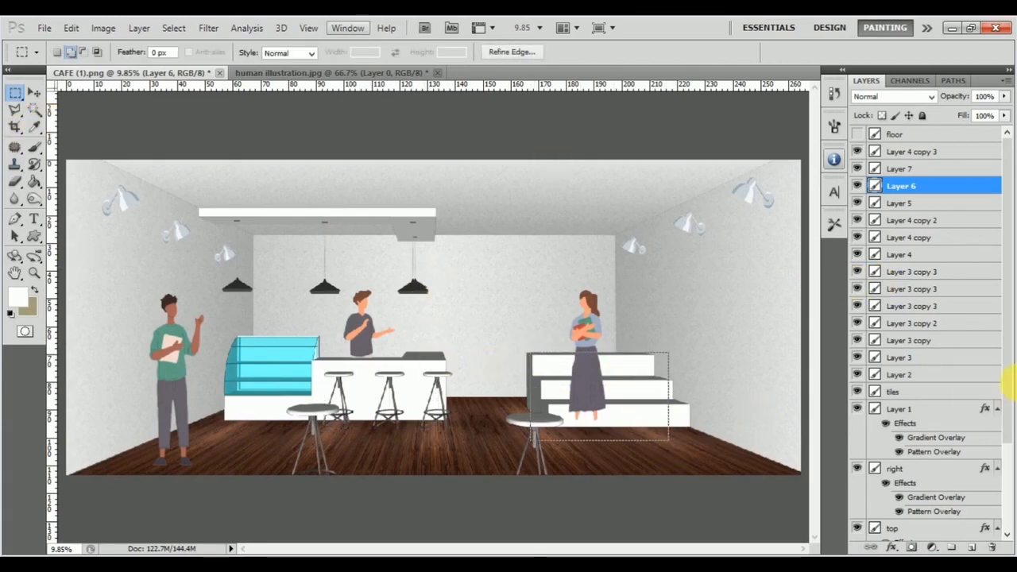
key(v)
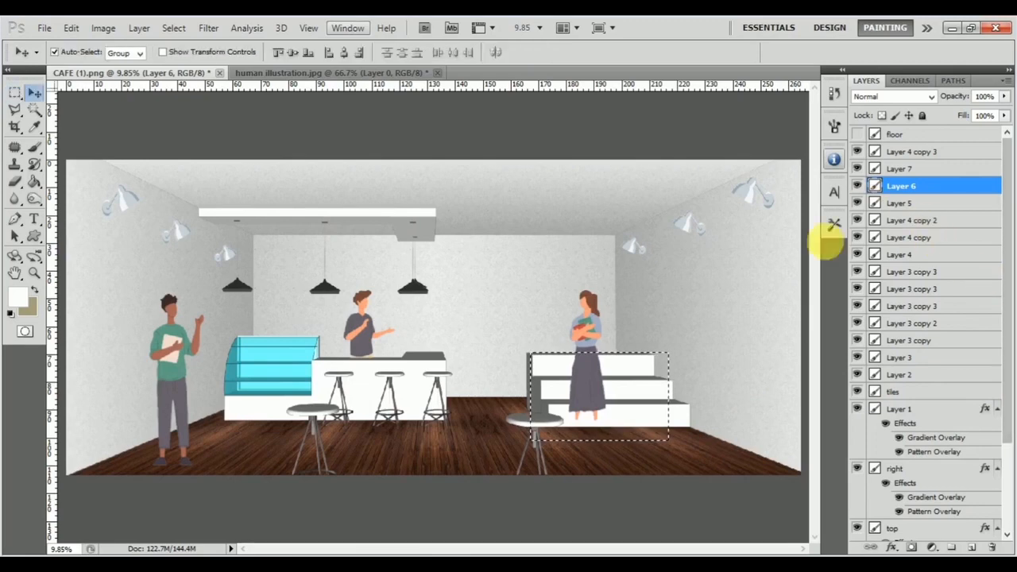
click(586, 305)
key(Delete)
key(ctrl+d)
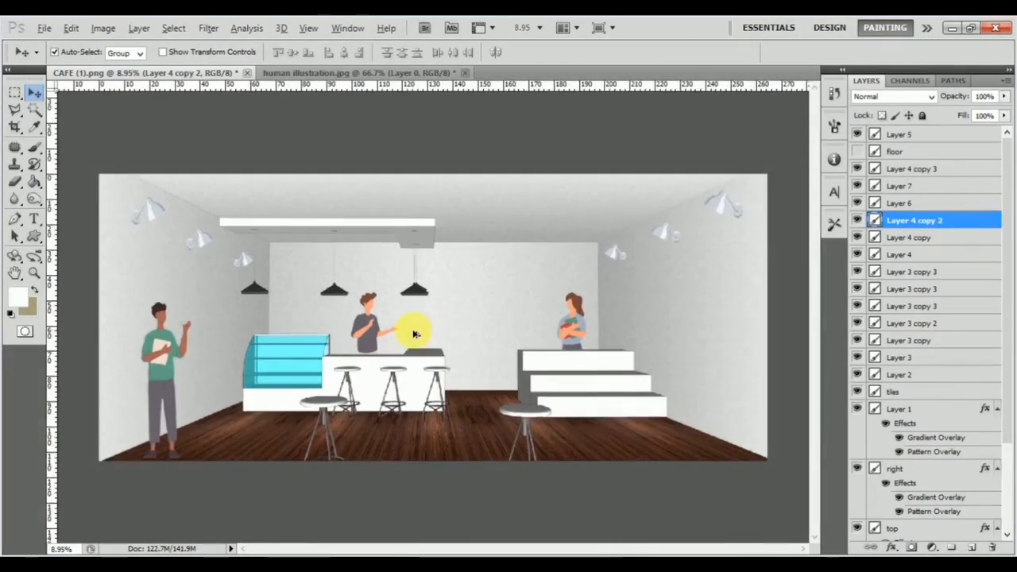
Outline a light cone from the right pendant lamp down to the counter with the Polygonal Lasso and add a new layer for it.
scroll(413, 334, up, 1)
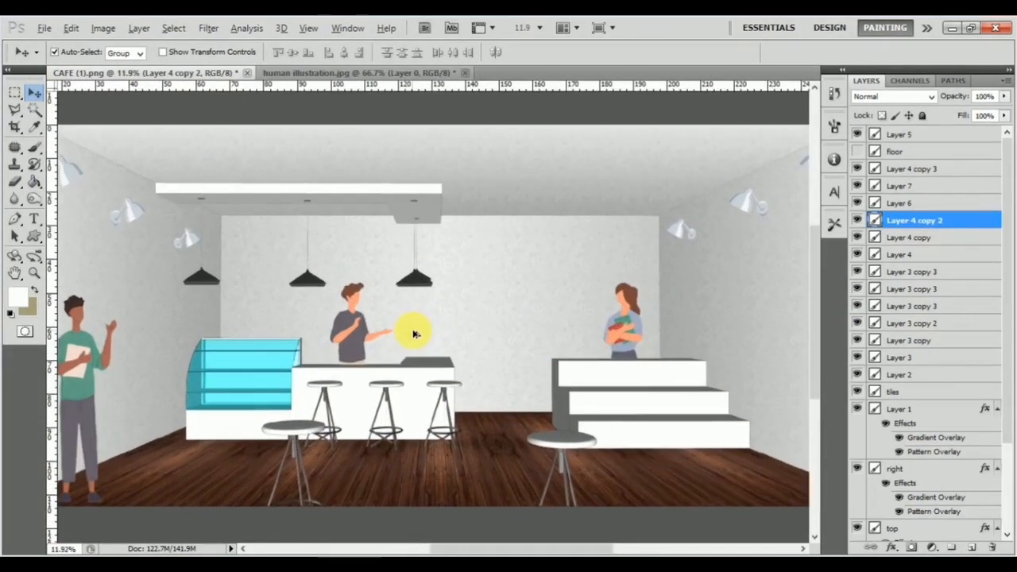
scroll(429, 327, up, 1)
scroll(419, 304, left, 5)
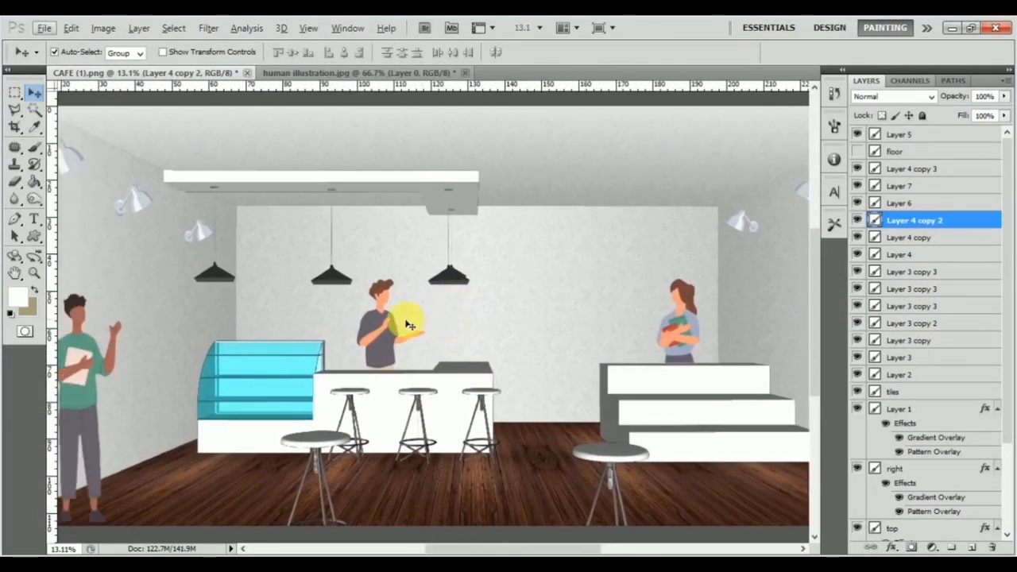
click(14, 113)
scroll(545, 315, up, 2)
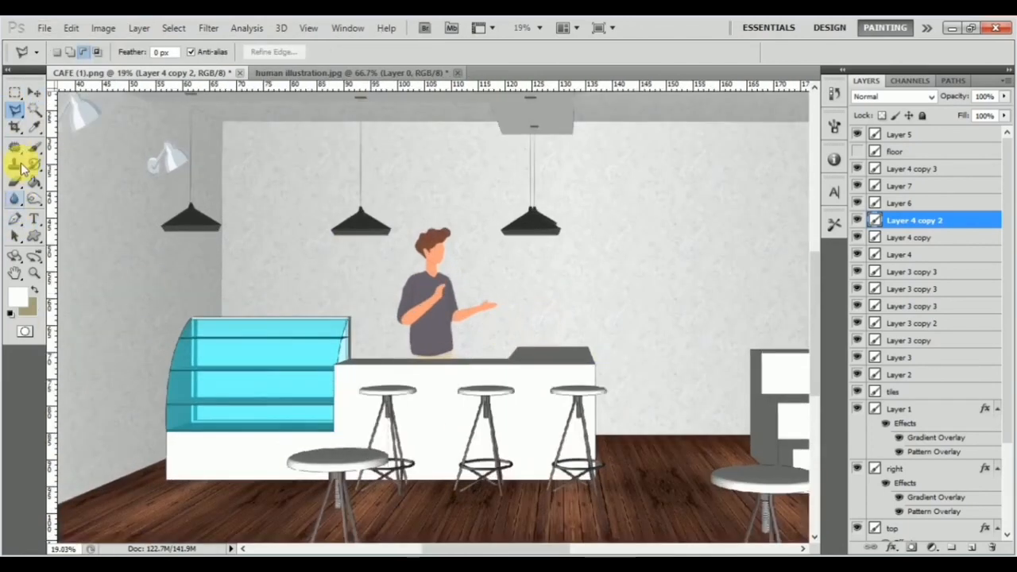
scroll(494, 271, up, 1)
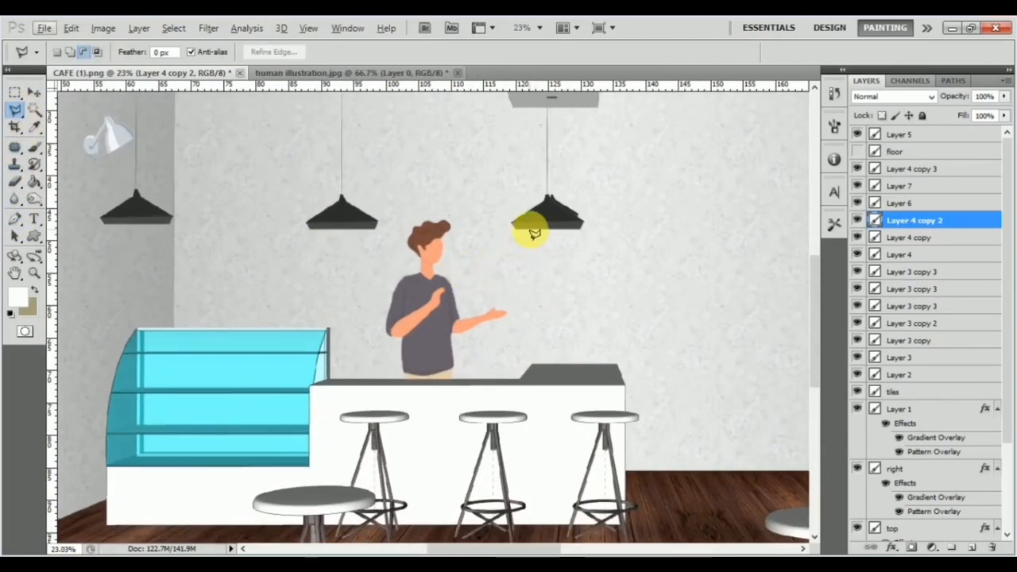
click(513, 381)
click(597, 380)
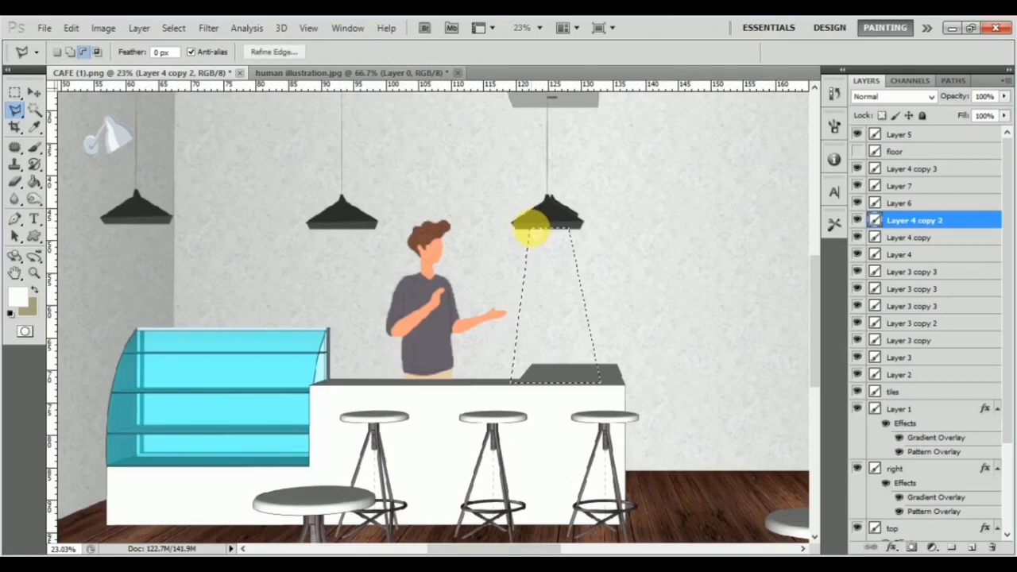
click(530, 230)
click(974, 547)
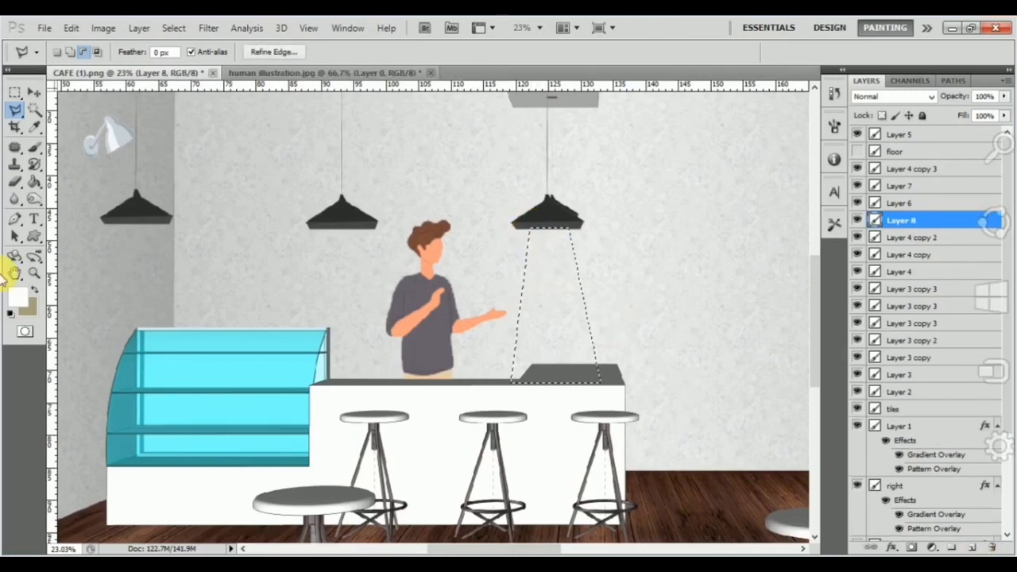
Fill the light cone with yellow d8d26b, deselect it and set its layer opacity to 32%.
click(17, 298)
drag(368, 362, 372, 351)
click(263, 219)
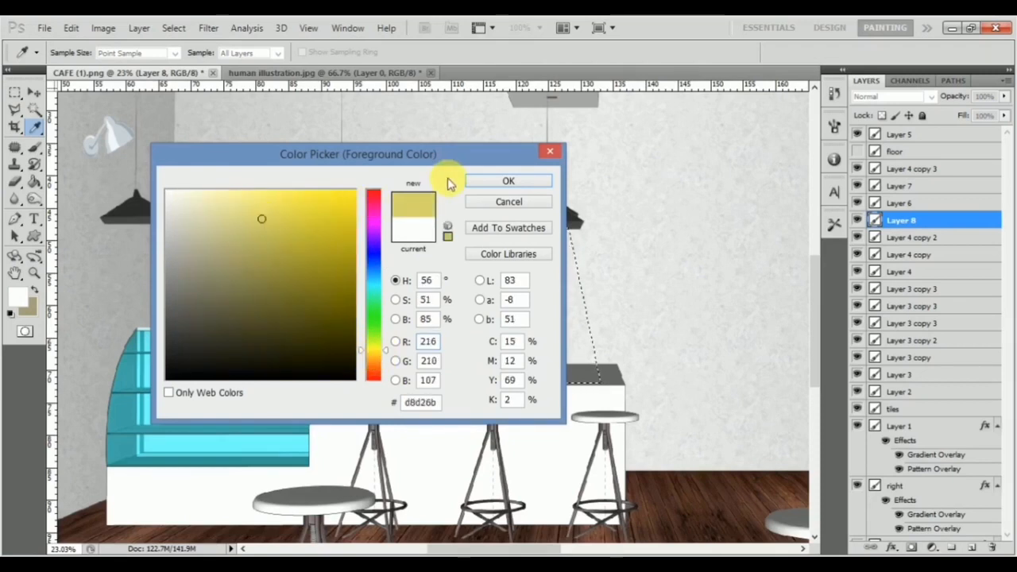
click(507, 180)
key(alt+BackSpace)
key(ctrl+d)
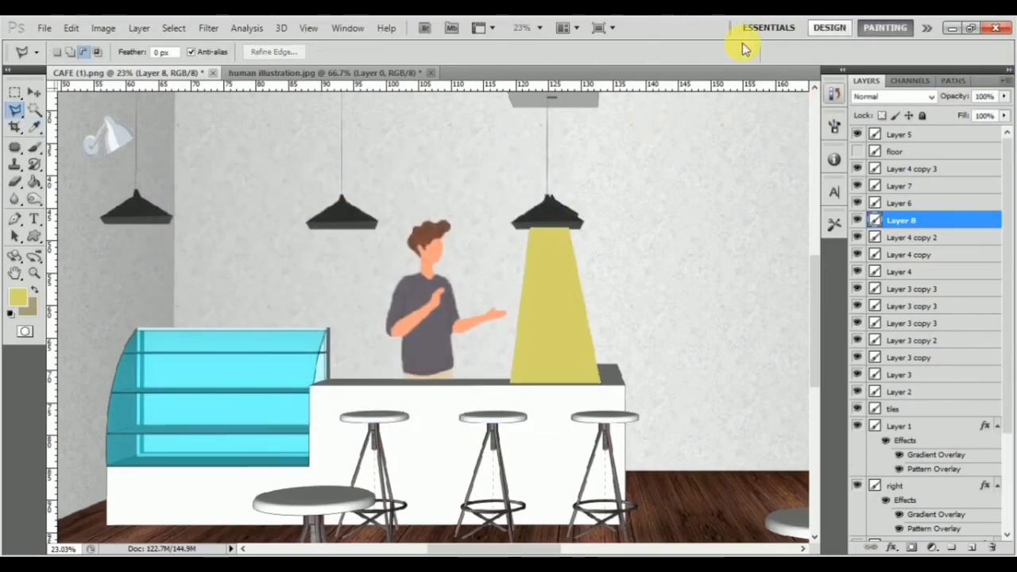
drag(956, 100, 904, 110)
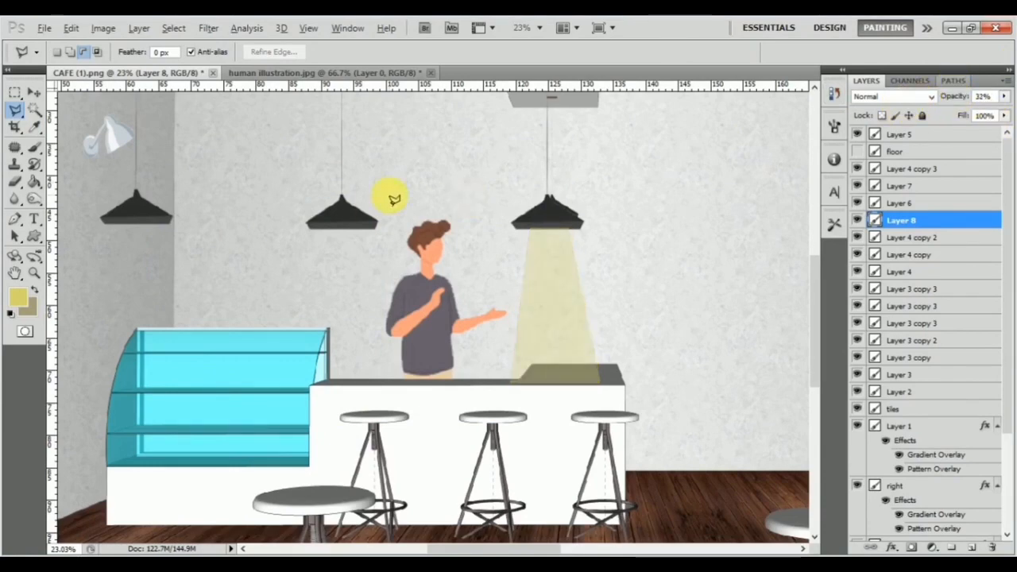
Trim away the part of the light cone that overlaps the right pendant lamp's shade.
scroll(556, 223, up, 5)
click(16, 94)
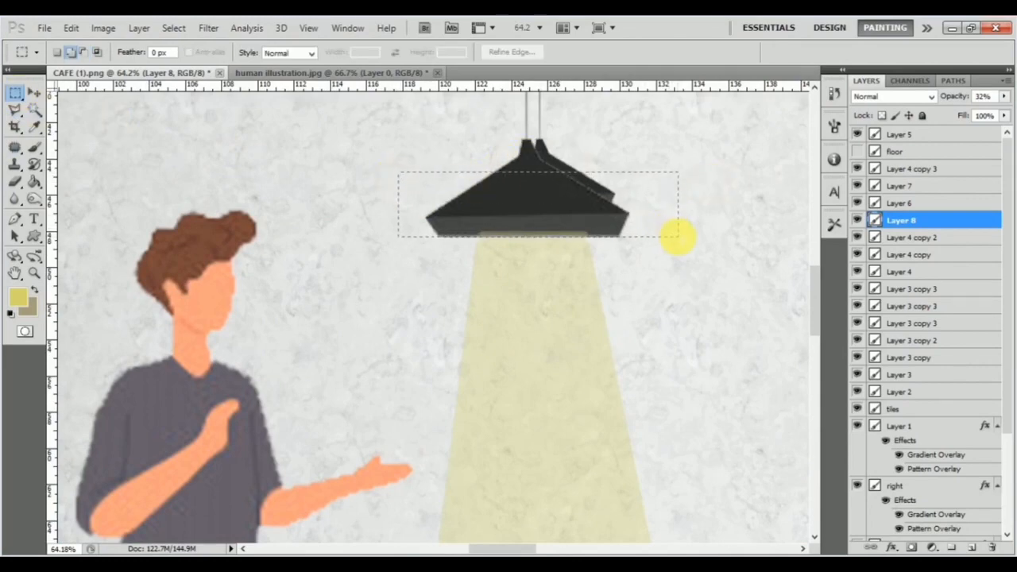
click(443, 239)
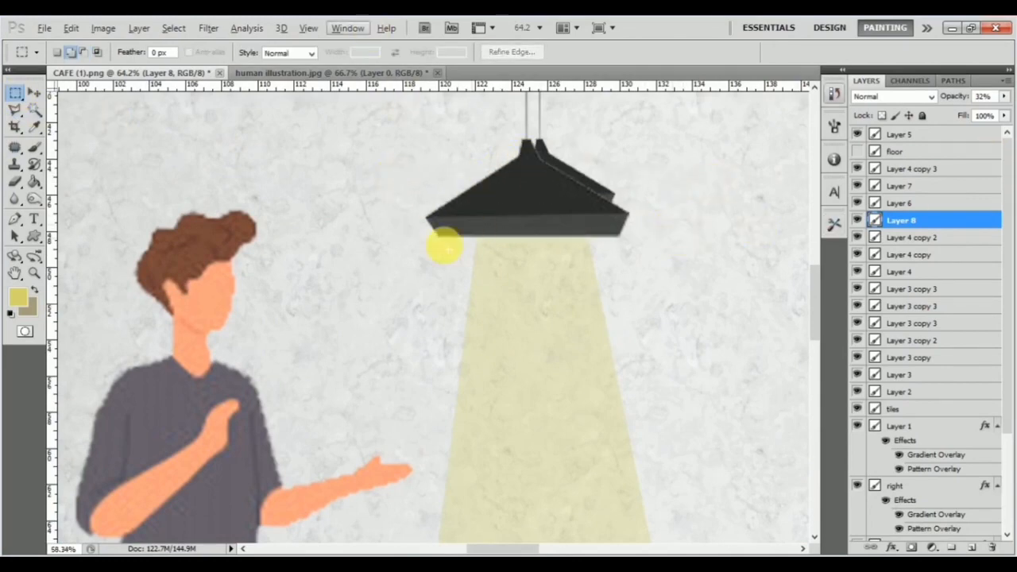
Place copies of the light cone under the middle and left pendant lamps.
scroll(415, 315, down, 3)
scroll(415, 318, down, 3)
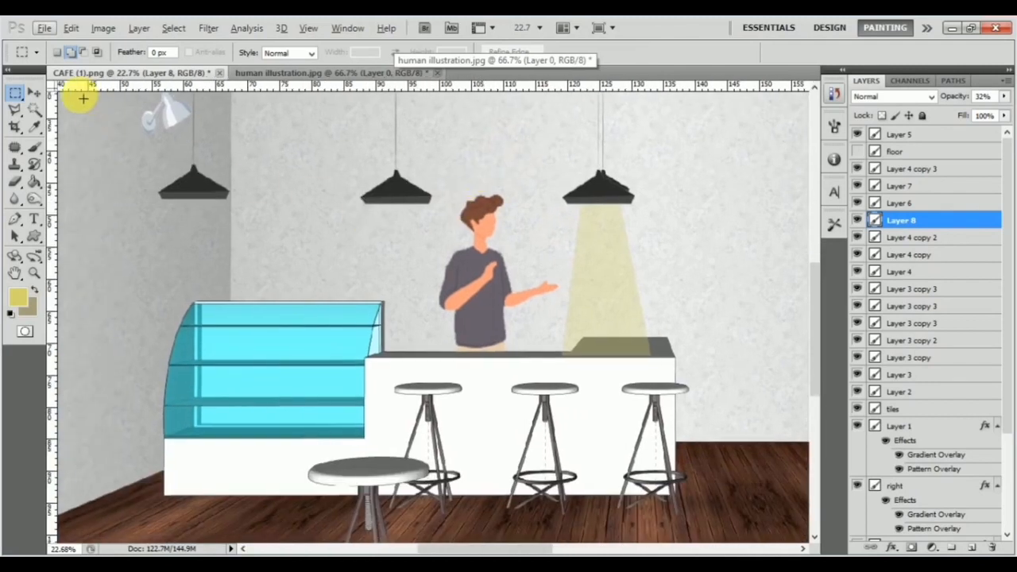
click(35, 92)
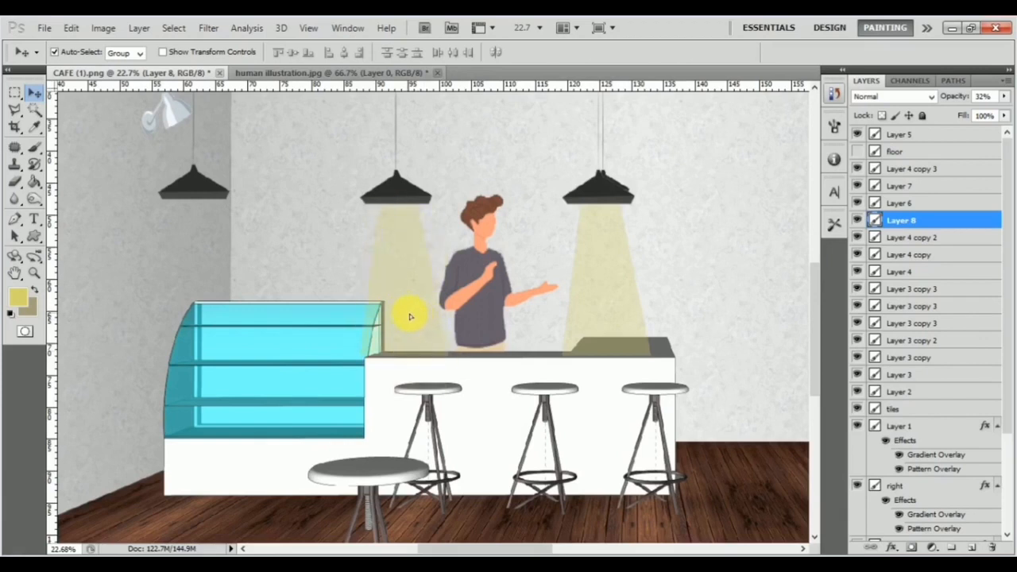
drag(406, 317, 193, 299)
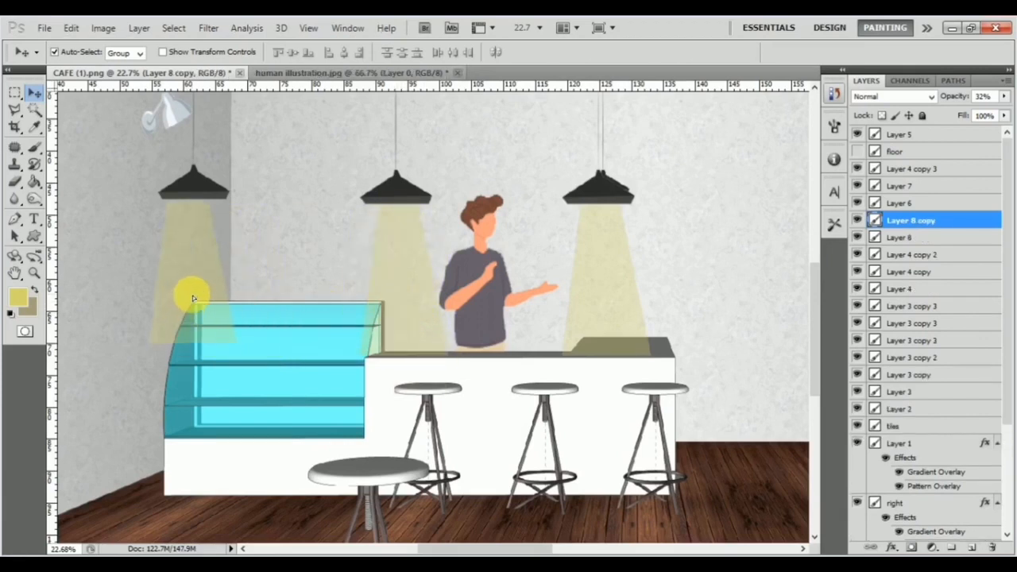
key(ctrl+j)
Fade the lower ends of the left and middle light cones with the Eraser.
key(b)
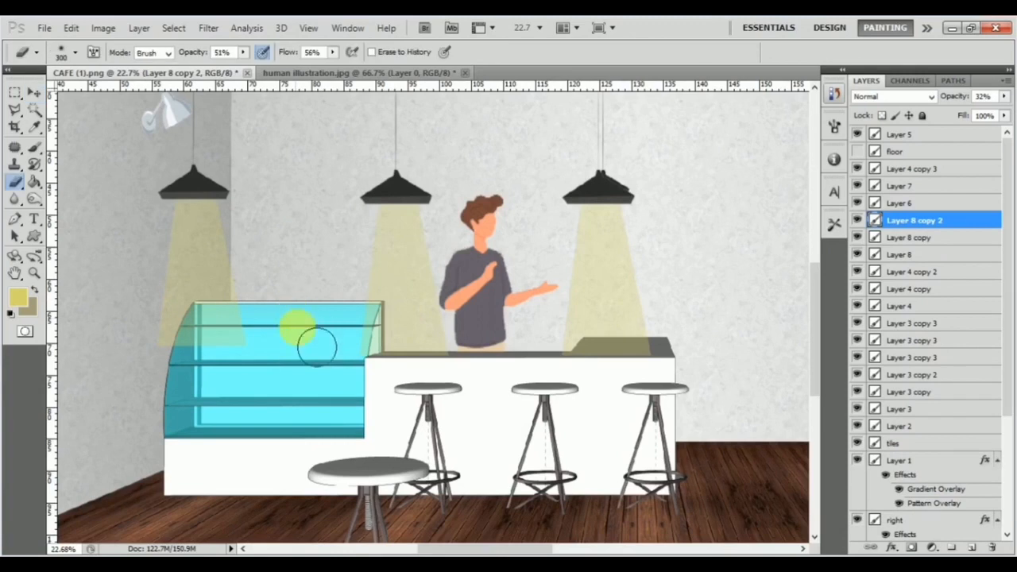
mouse_move(290, 366)
mouse_down()
mouse_move(254, 334)
mouse_move(189, 383)
mouse_move(173, 346)
mouse_up()
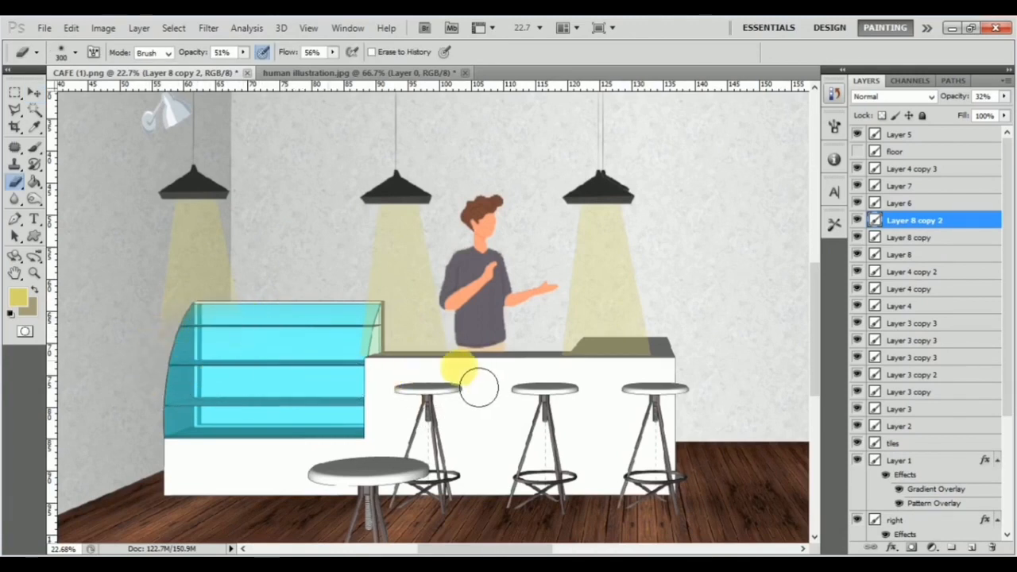
key(v)
click(416, 312)
key(e)
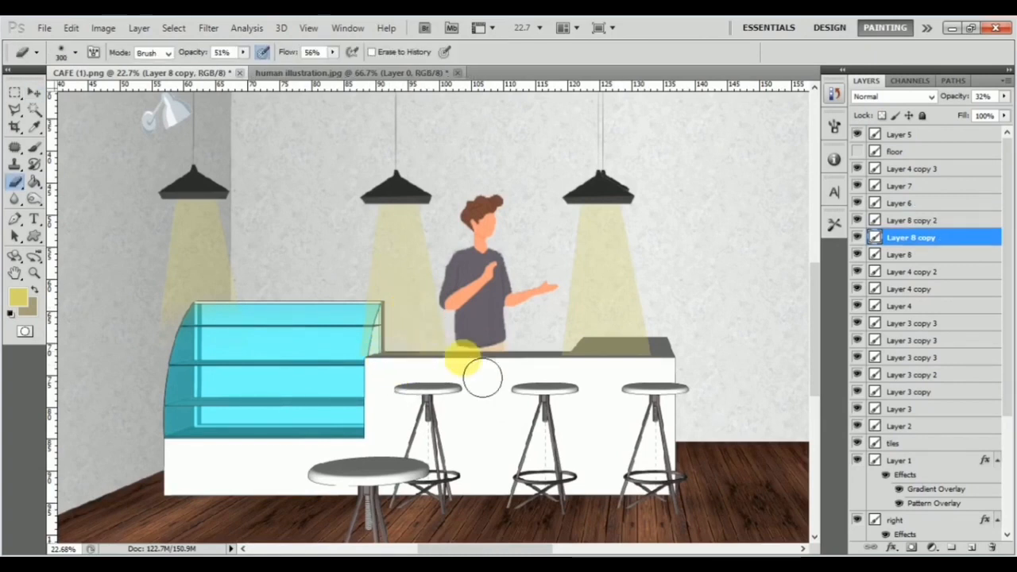
key(v)
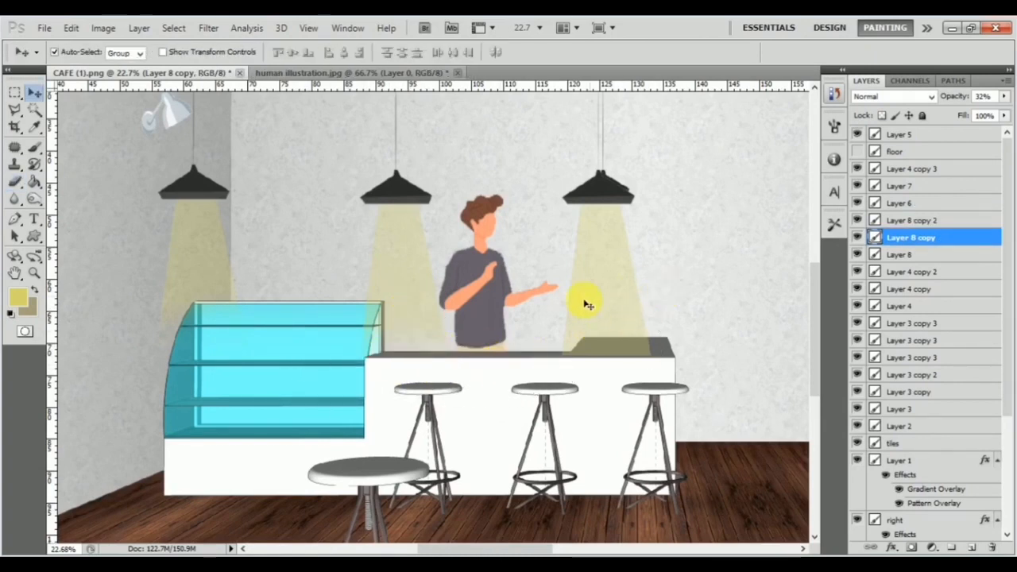
Select the light cone under the right pendant lamp and fade its lower end with the Eraser.
click(587, 303)
key(e)
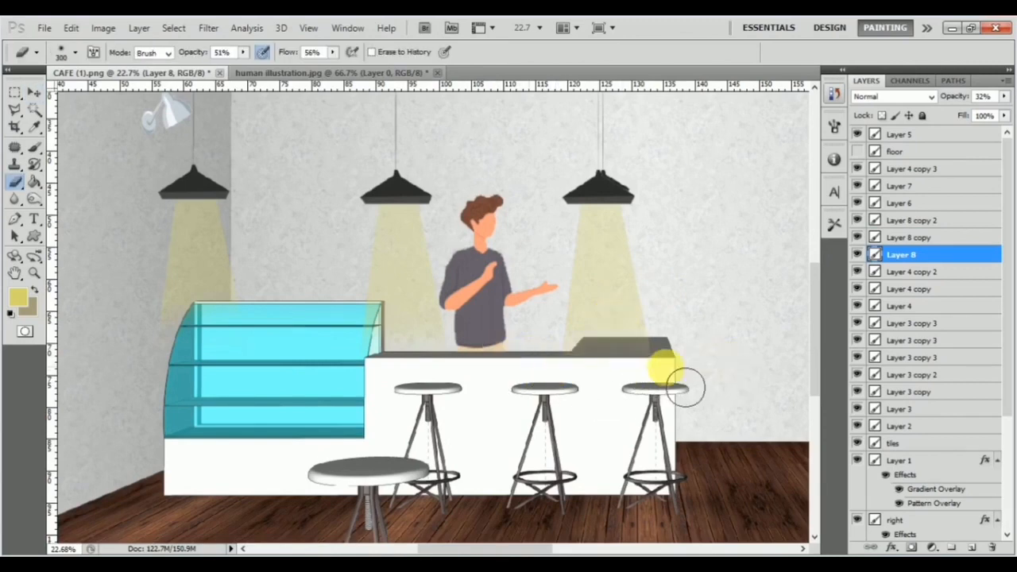
scroll(477, 379, down, 2)
scroll(413, 383, down, 2)
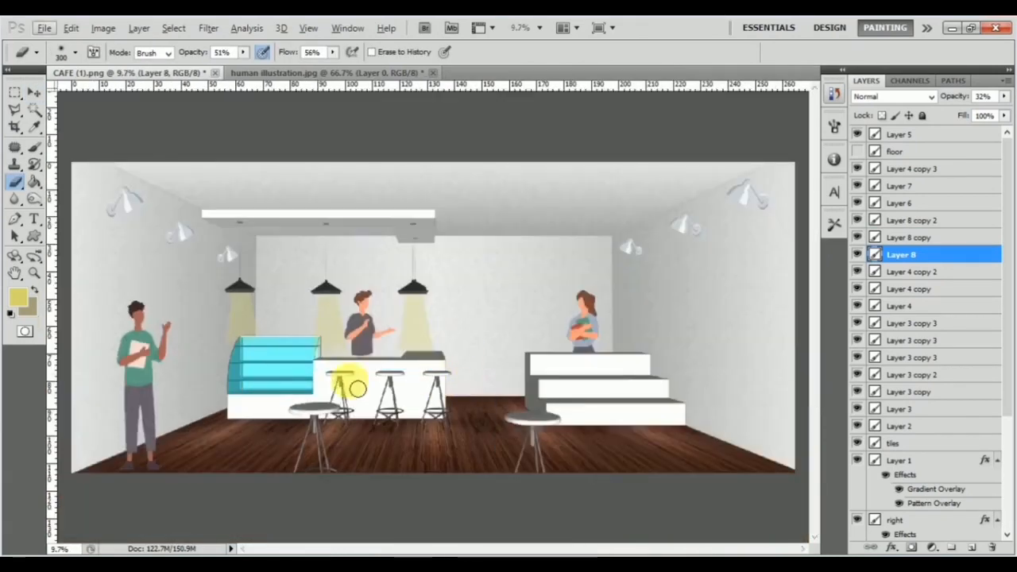
Outline a four-sided light cone below the nearest lamp on the right wall with the Polygonal Lasso.
scroll(715, 277, up, 1)
scroll(715, 276, up, 3)
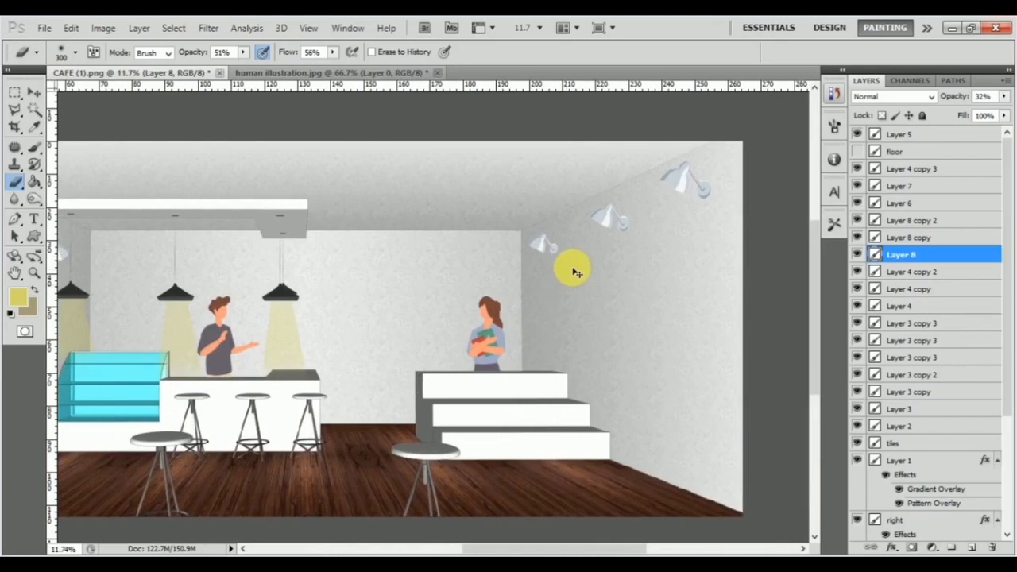
click(20, 115)
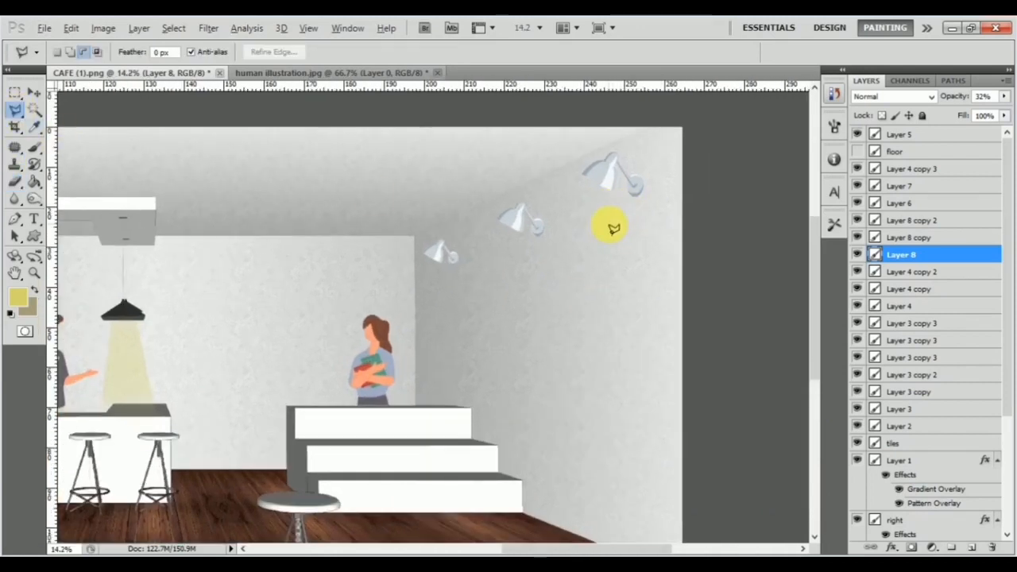
scroll(609, 211, up, 2)
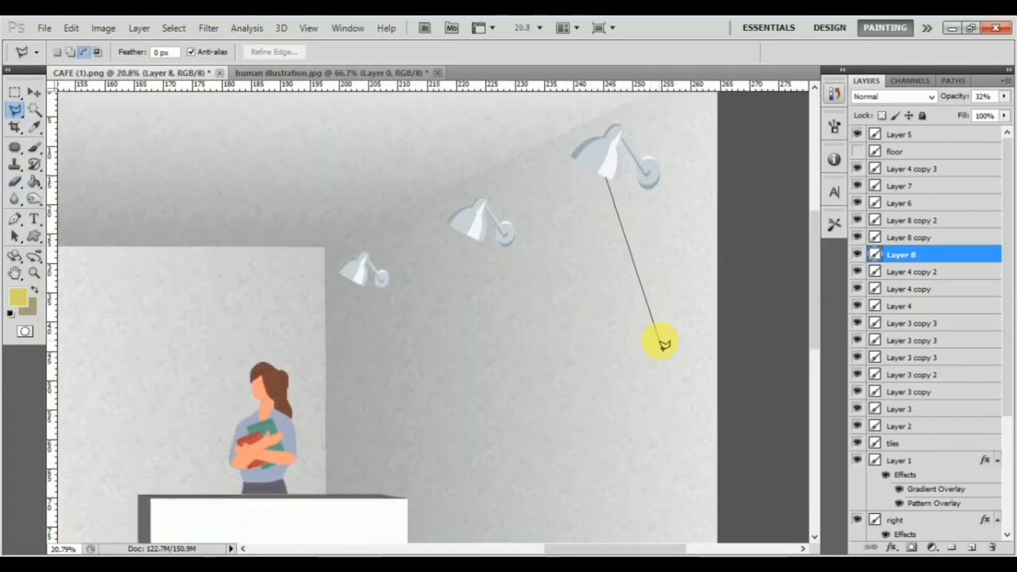
click(581, 392)
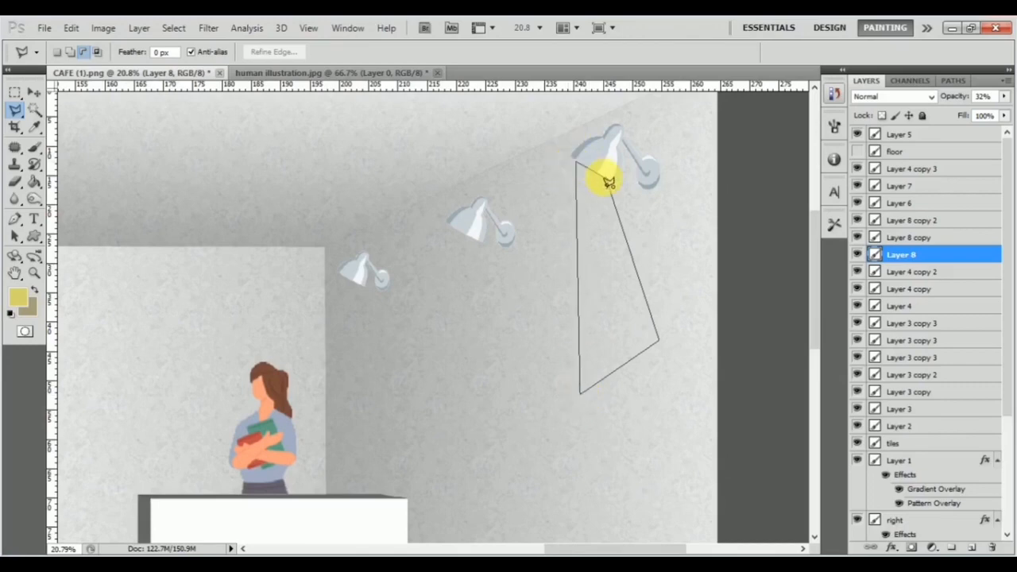
scroll(477, 222, up, 4)
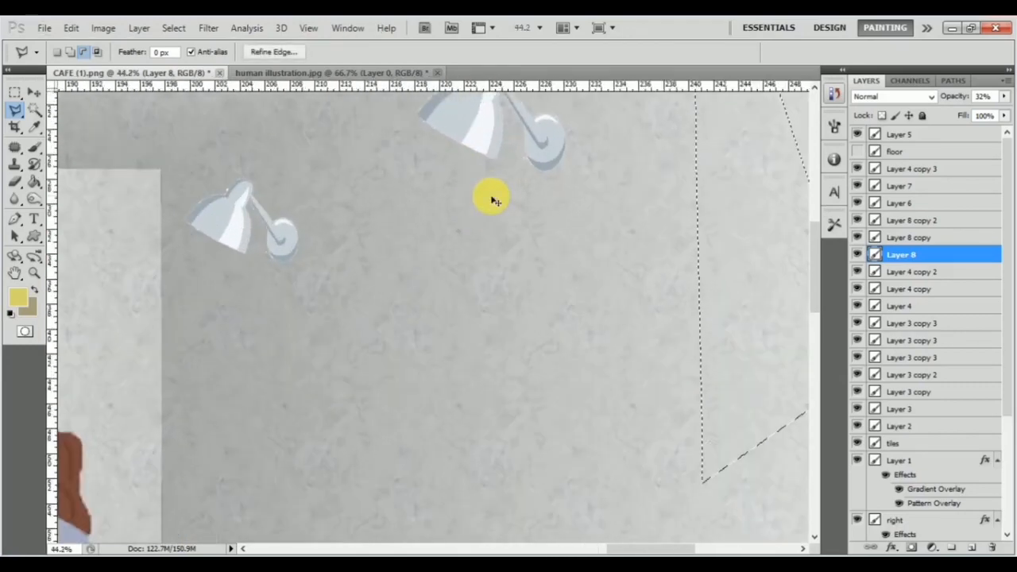
Add a smaller four-sided light cone below the farthest right-wall lamp to the existing selection.
scroll(496, 199, down, 3)
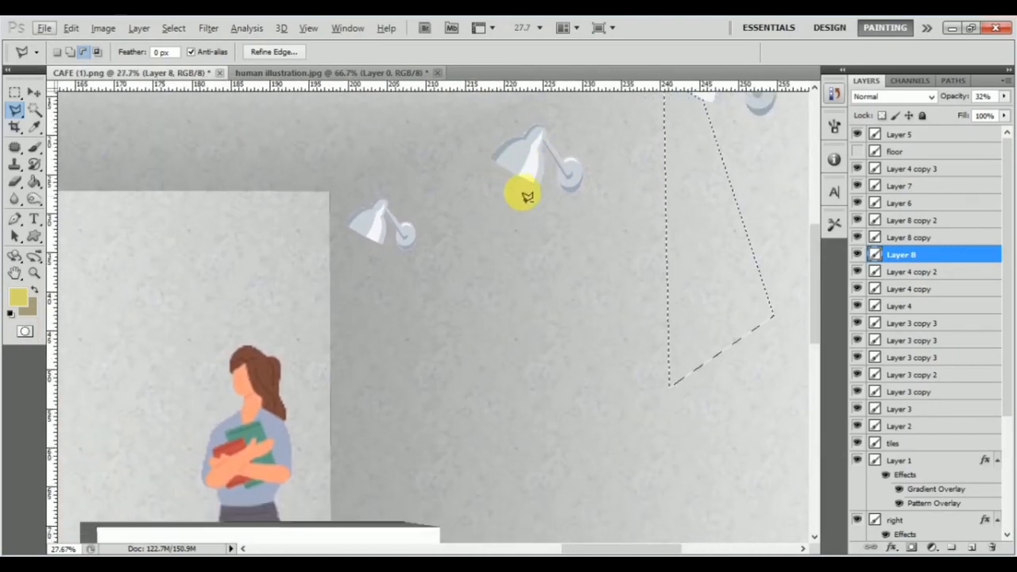
click(69, 52)
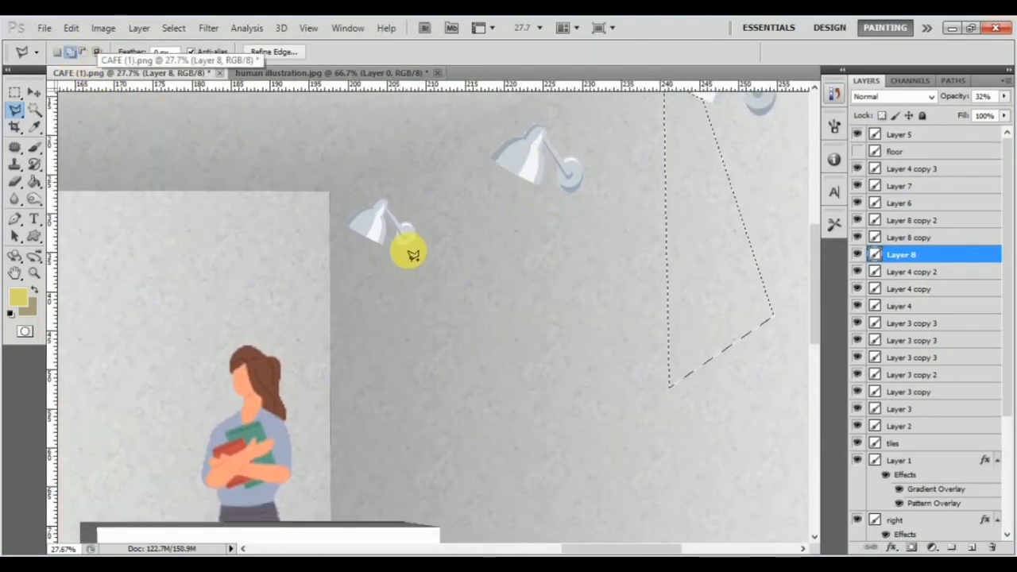
click(380, 243)
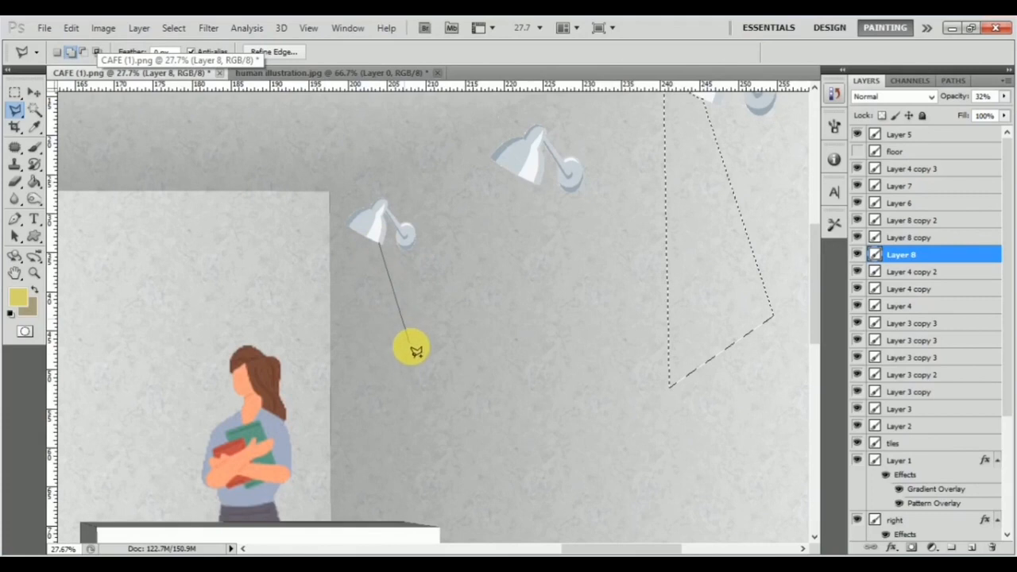
click(414, 357)
click(355, 389)
click(354, 233)
Add a third four-sided light cone below the middle right-wall lamp to the selection.
click(491, 159)
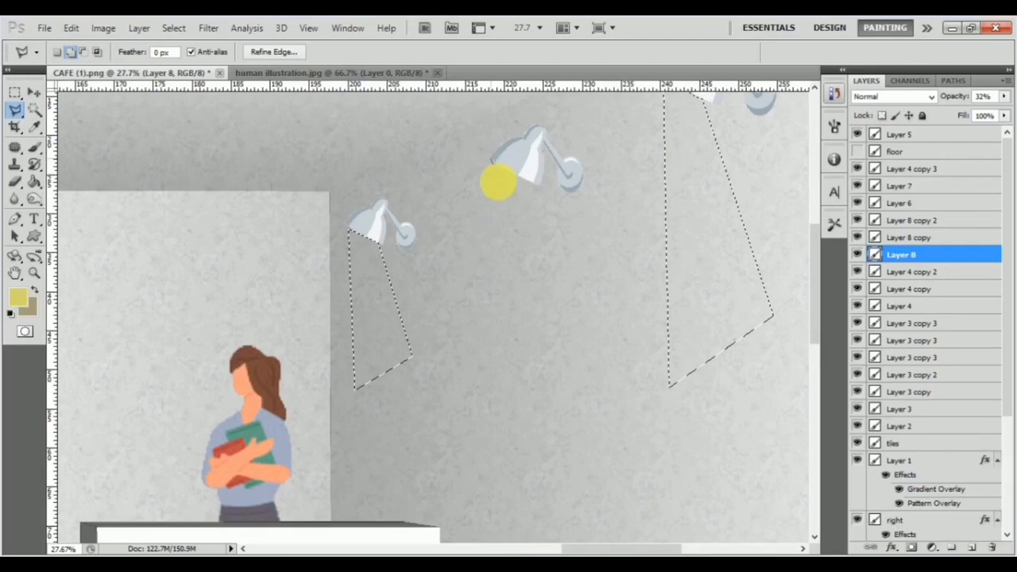
click(507, 362)
click(578, 300)
click(539, 183)
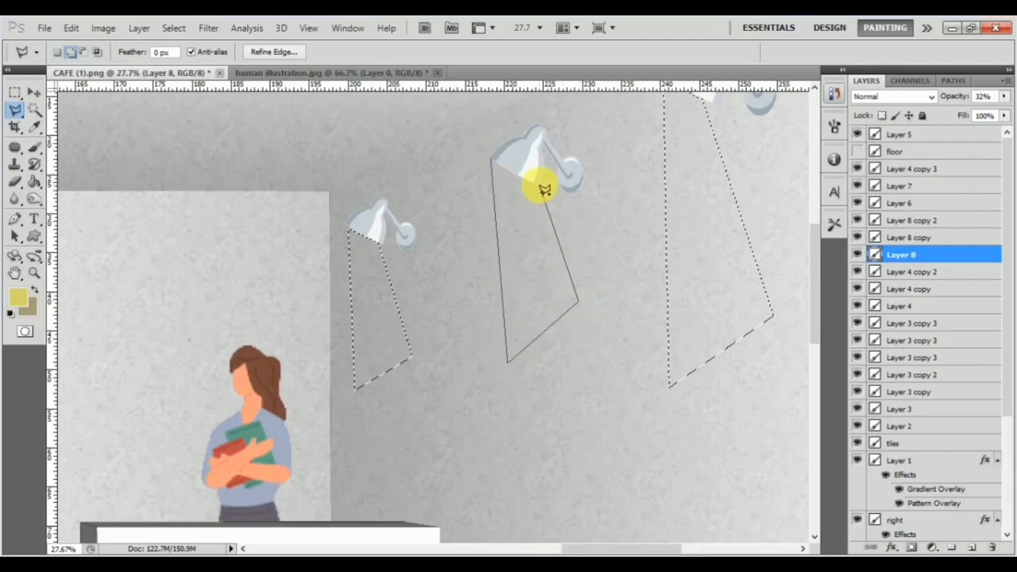
click(493, 163)
scroll(493, 257, down, 3)
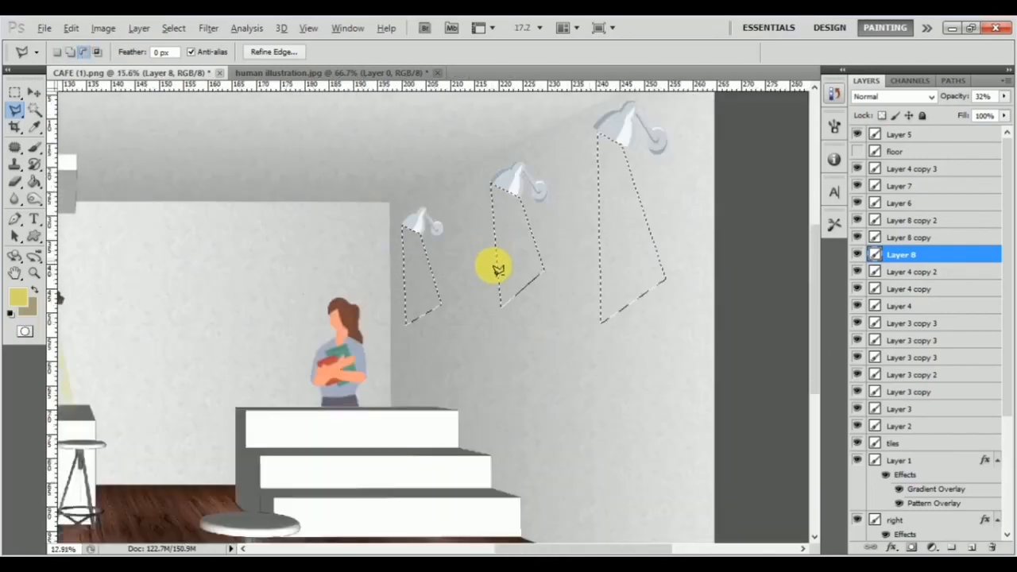
scroll(522, 290, up, 1)
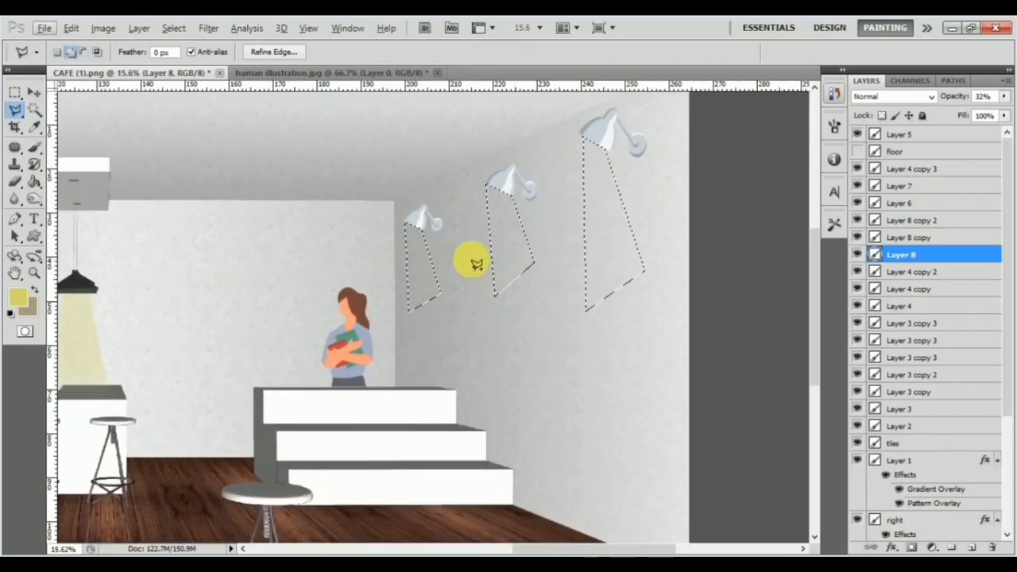
scroll(413, 262, up, 3)
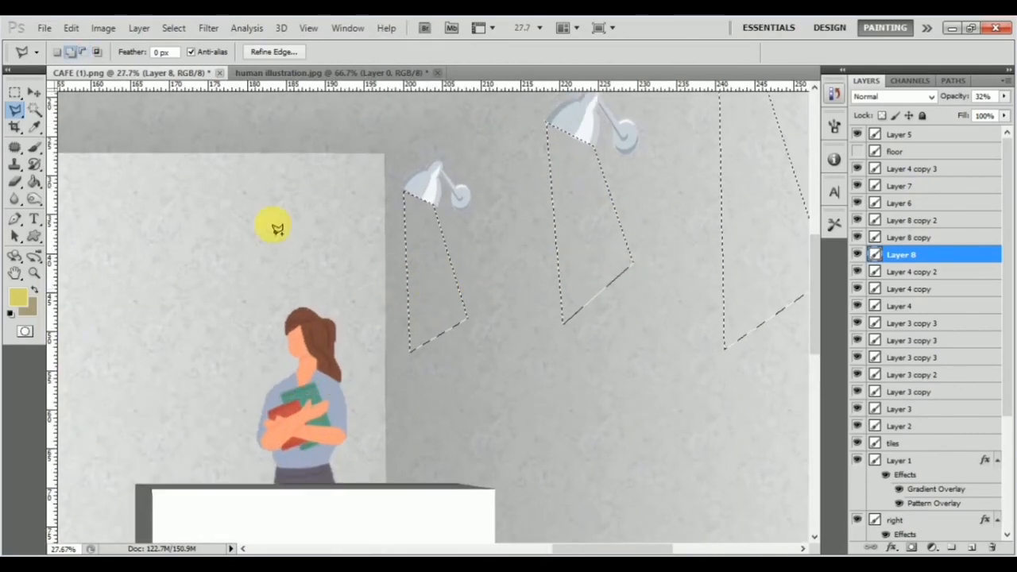
Shorten the farthest lamp's light cone by subtracting a slanted area from the lower end of its selection.
click(83, 52)
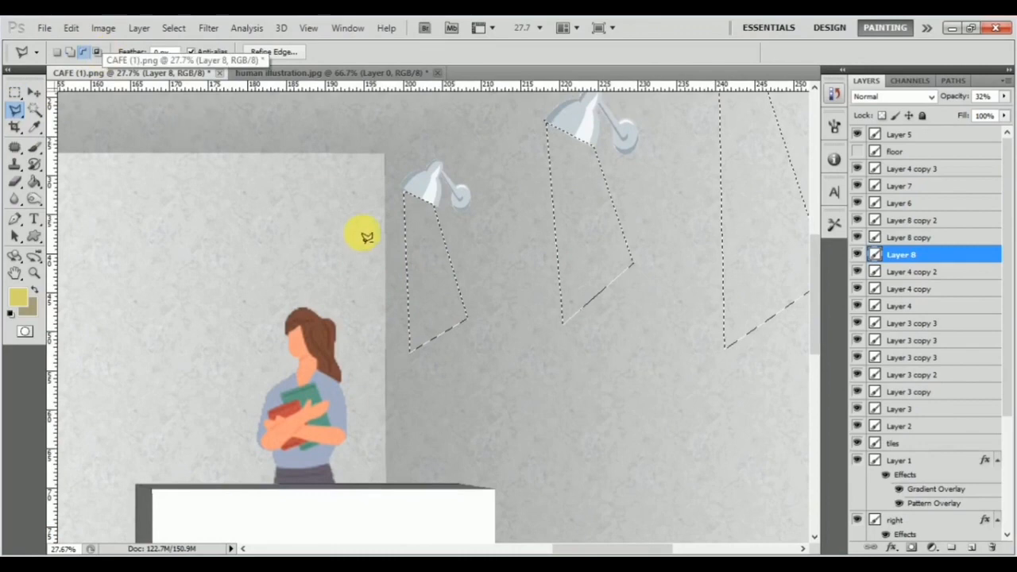
click(476, 283)
click(368, 330)
click(432, 377)
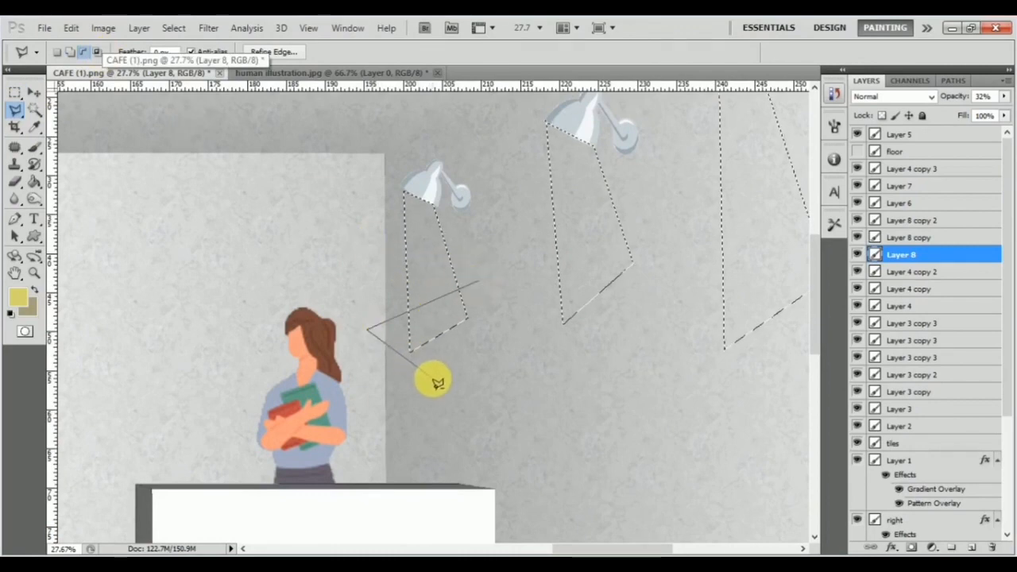
click(503, 315)
click(479, 282)
scroll(468, 298, down, 1)
scroll(469, 302, down, 3)
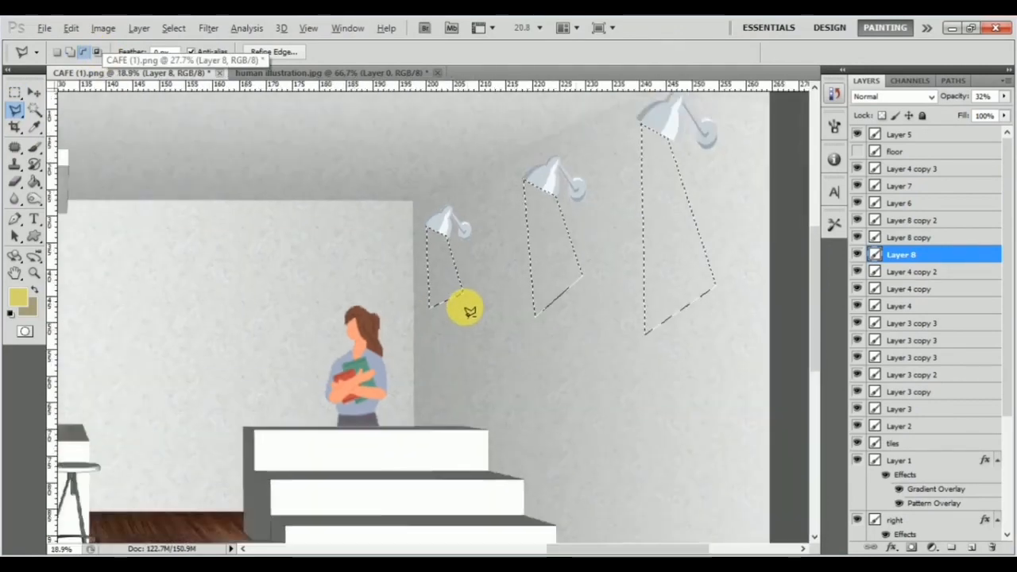
Fill the three selected light cones with the foreground yellow on a new layer and set its opacity to 27%.
click(977, 548)
key(alt+BackSpace)
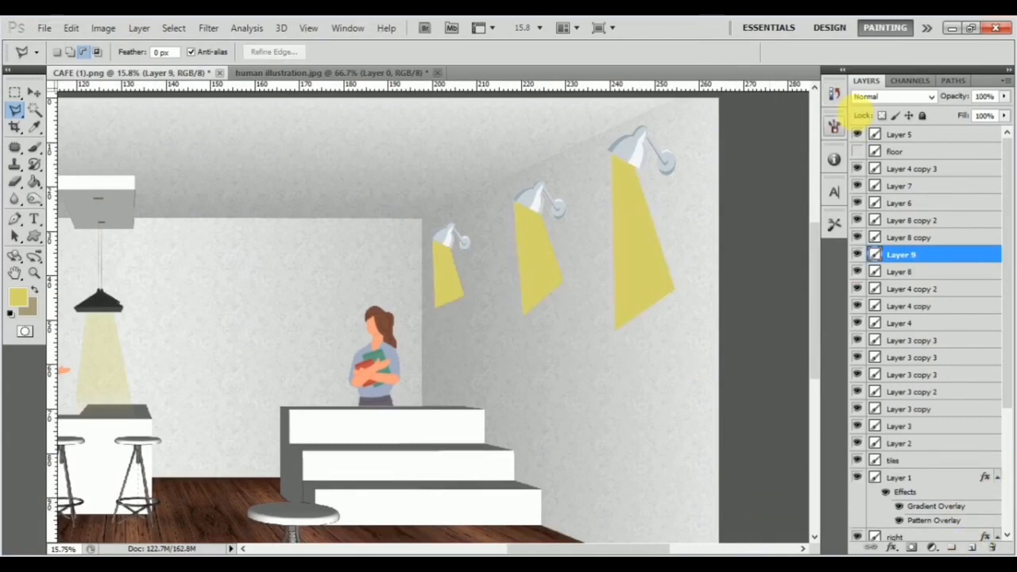
drag(941, 108, 923, 109)
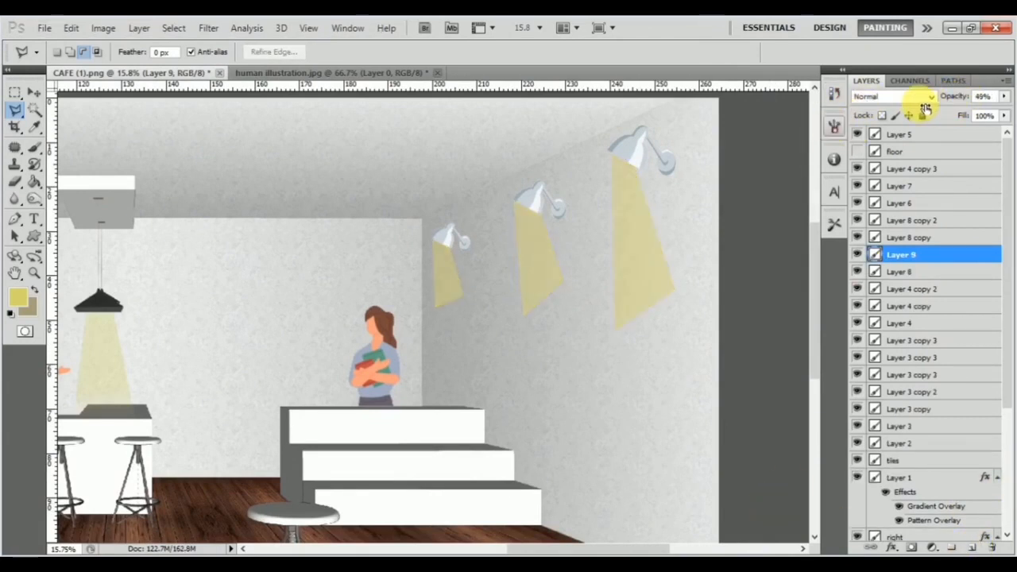
drag(909, 106, 912, 106)
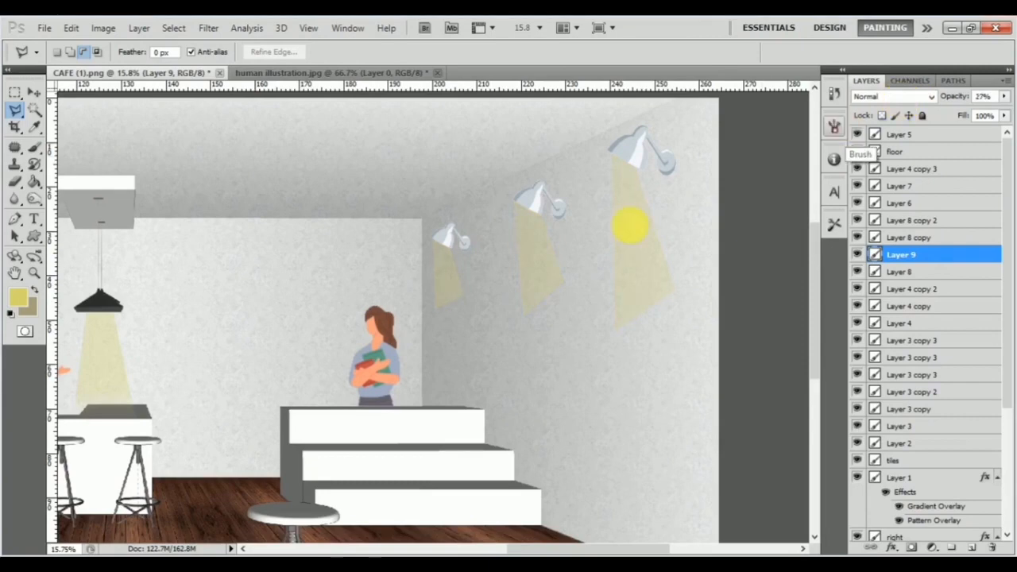
Fade the lower ends of the three right-wall light cones with the Eraser.
scroll(649, 244, down, 2)
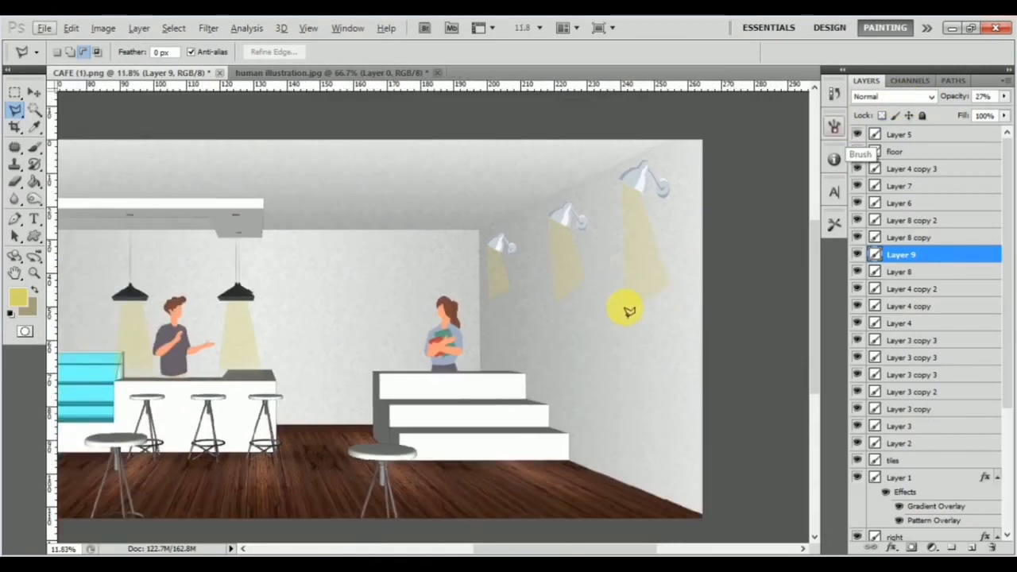
key(alt+e)
key(Escape)
key(b)
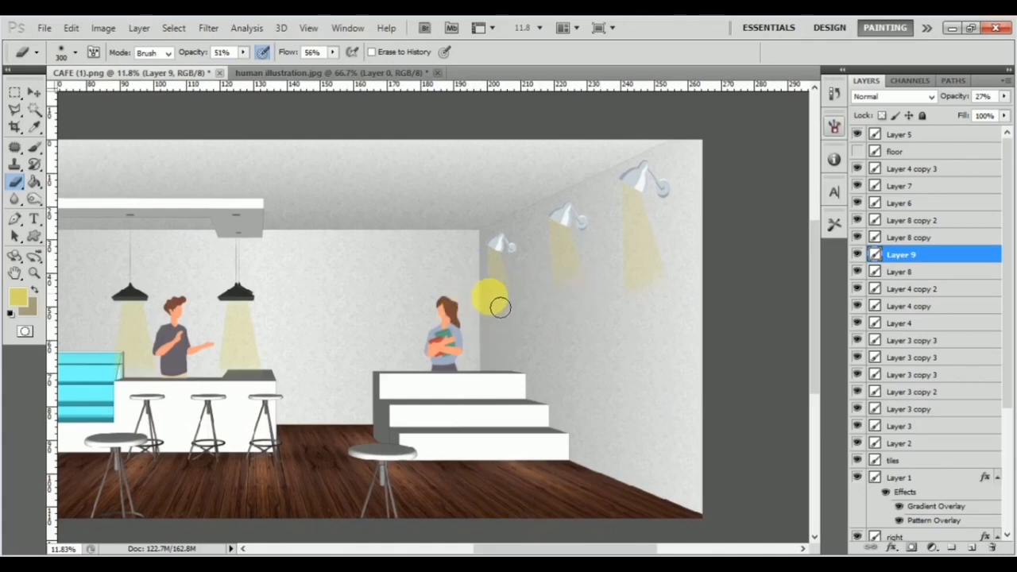
scroll(540, 344, down, 1)
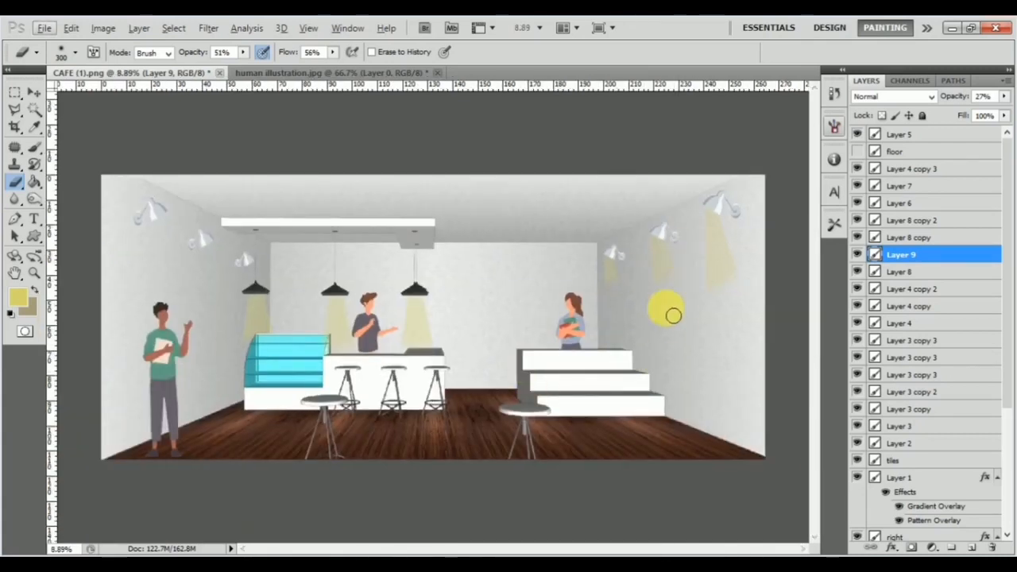
Select the layer with the right-wall light cones and place a copy of it over the room's left part.
click(34, 92)
click(610, 273)
key(Return)
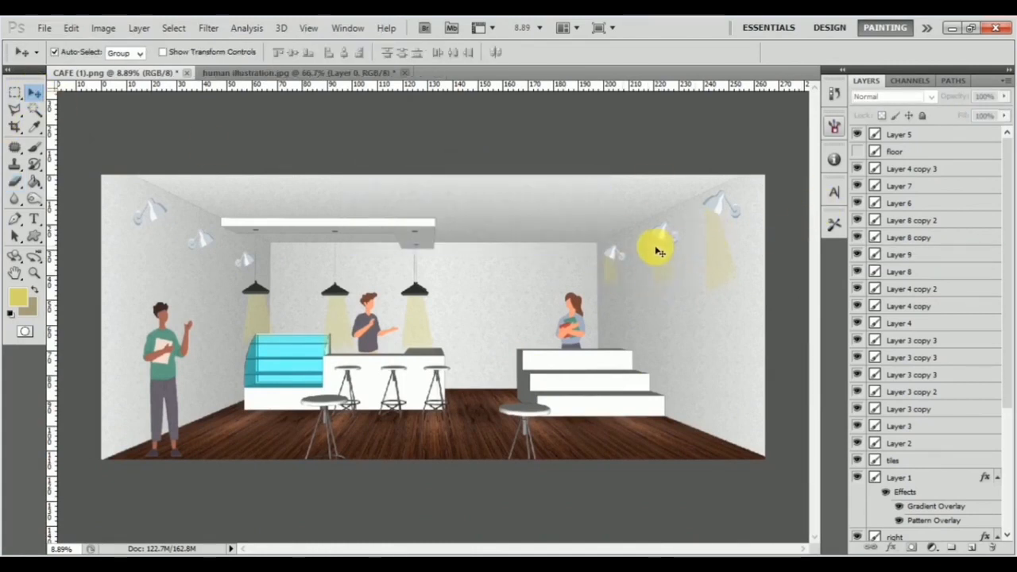
click(664, 267)
drag(331, 290, 295, 290)
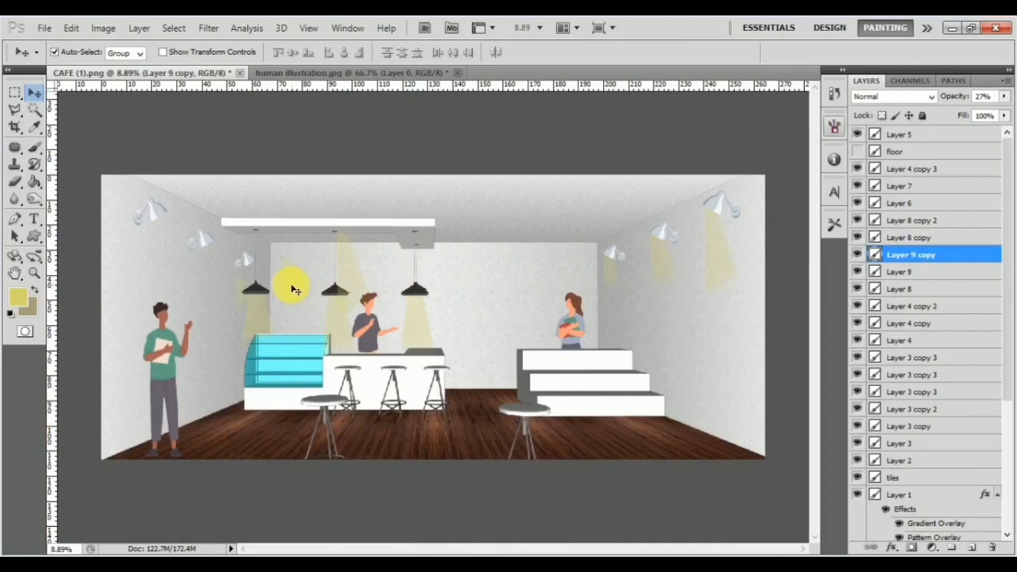
Mirror the copied light cones horizontally and position them under the left-wall lamps, aligning the nearest cone with its lamp.
key(ctrl+t)
drag(386, 282, 156, 250)
scroll(156, 250, up, 5)
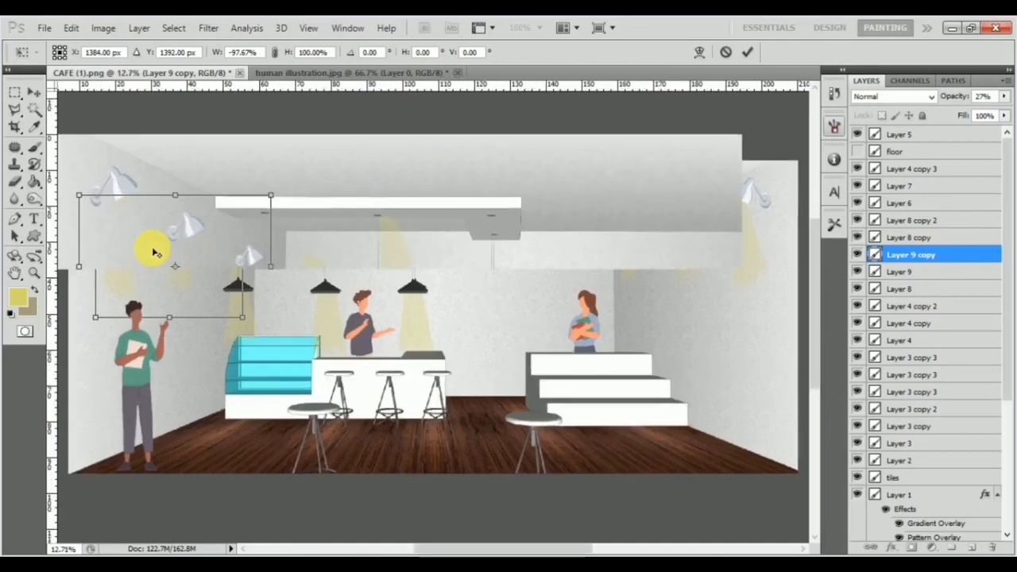
drag(107, 186, 227, 155)
scroll(212, 167, up, 3)
scroll(267, 176, down, 2)
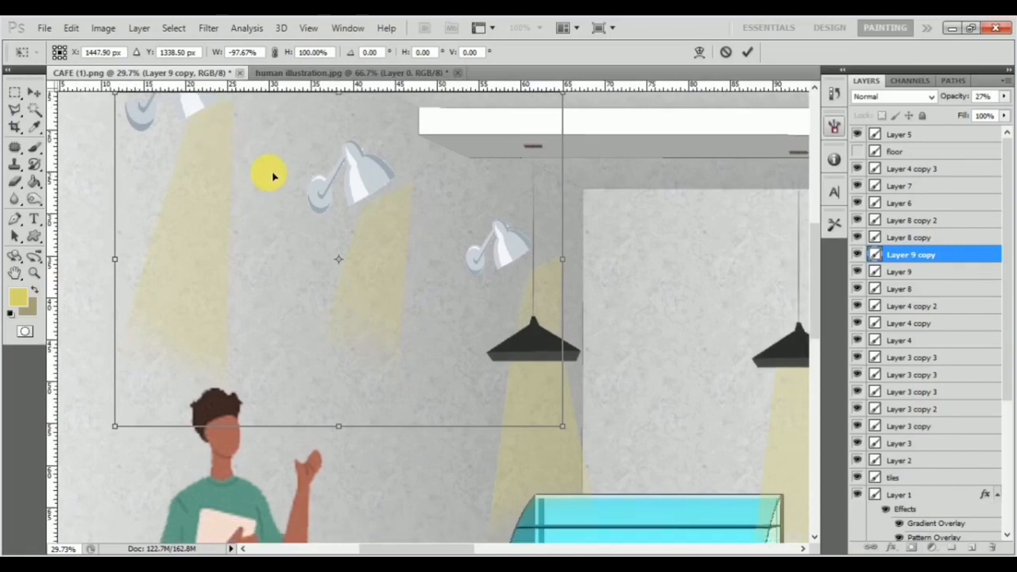
scroll(267, 170, right, 2)
key(Return)
Select the middle light cone on the left wall, align it under the middle lamp and deselect it.
click(15, 108)
click(15, 93)
drag(277, 157, 421, 350)
key(v)
mouse_move(340, 268)
mouse_down()
mouse_move(331, 289)
mouse_move(323, 272)
mouse_up()
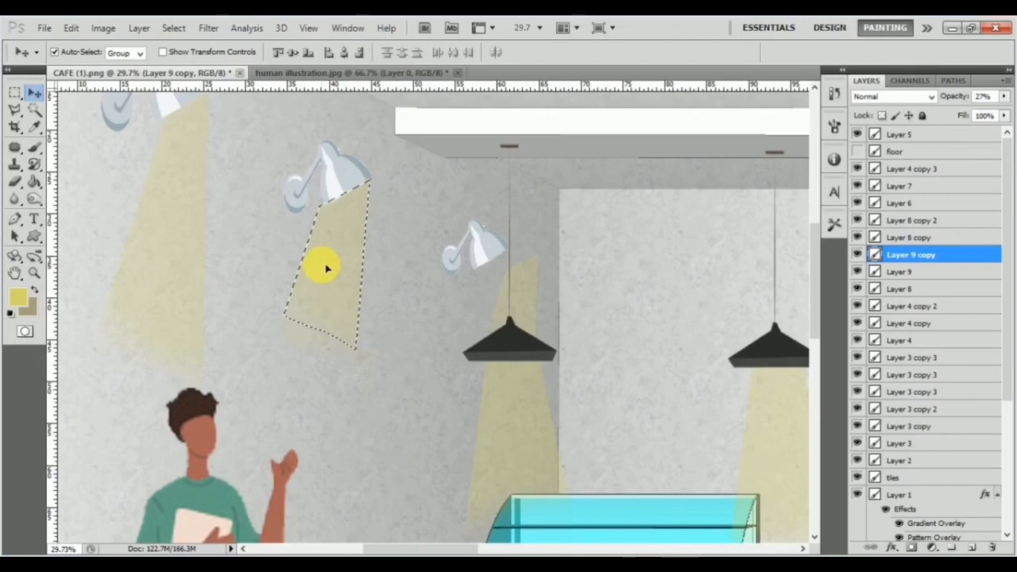
key(ctrl+d)
Select the farthest light cone on the left wall and align it under the farthest lamp.
key(m)
drag(451, 216, 584, 402)
key(v)
drag(517, 281, 483, 260)
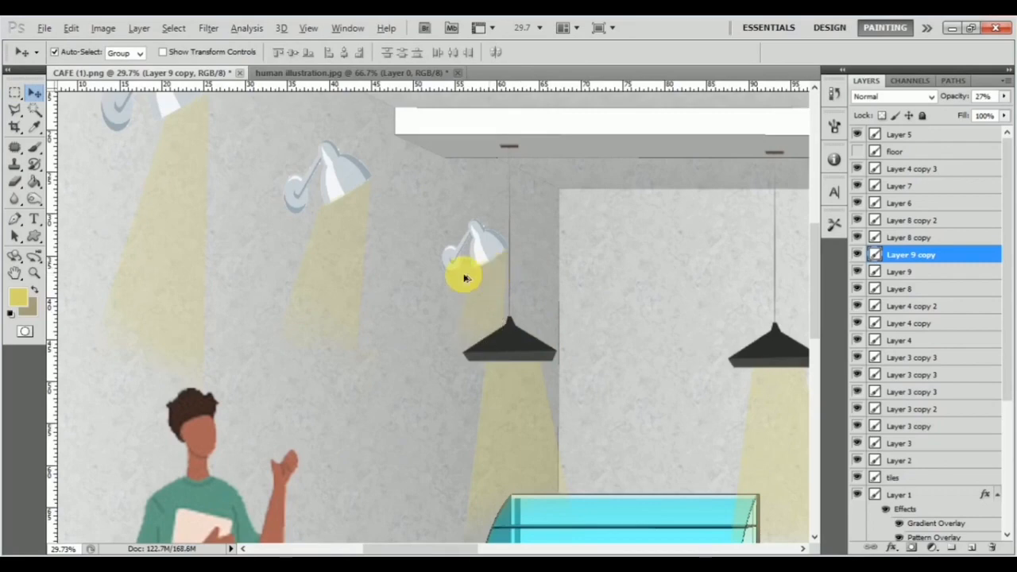
scroll(334, 402, down, 4)
scroll(322, 355, down, 2)
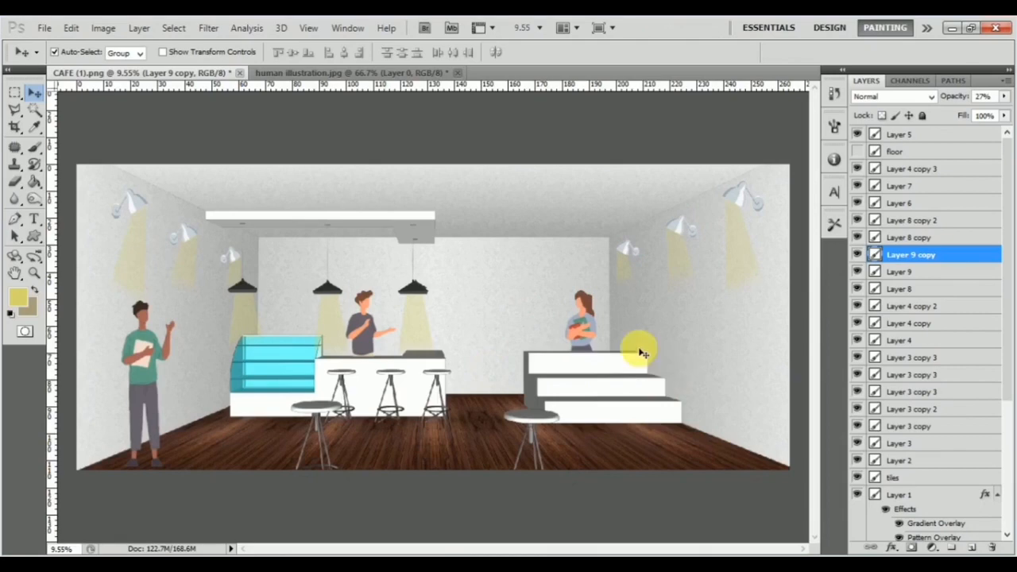
Draw a thin horizontal bar on the back wall above the woman, filled with the brown background colour on a new layer.
scroll(652, 326, up, 1)
scroll(578, 318, up, 2)
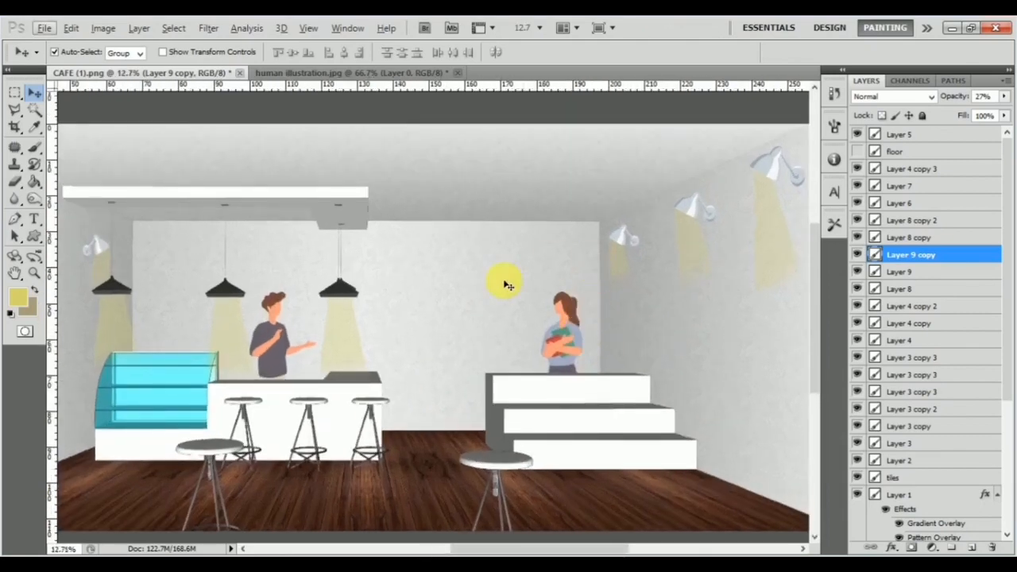
scroll(603, 368, up, 2)
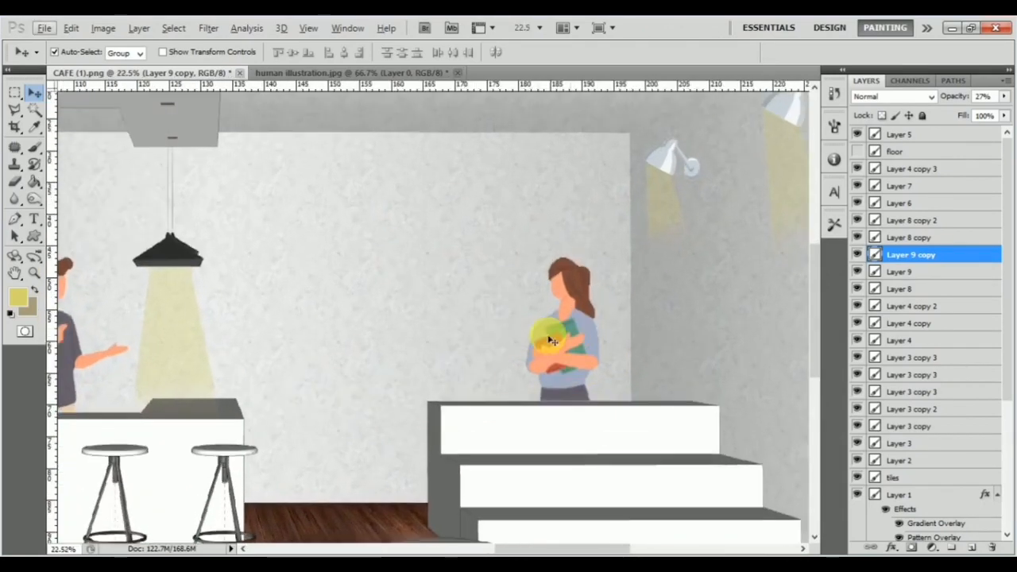
click(15, 93)
drag(322, 200, 672, 212)
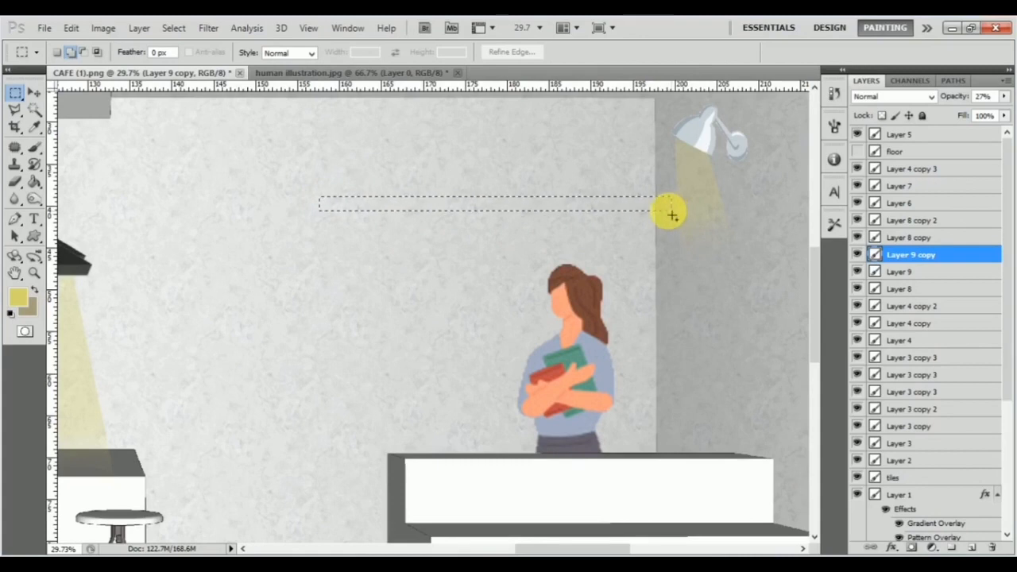
click(972, 547)
key(alt+BackSpace)
key(ctrl+BackSpace)
key(ctrl+d)
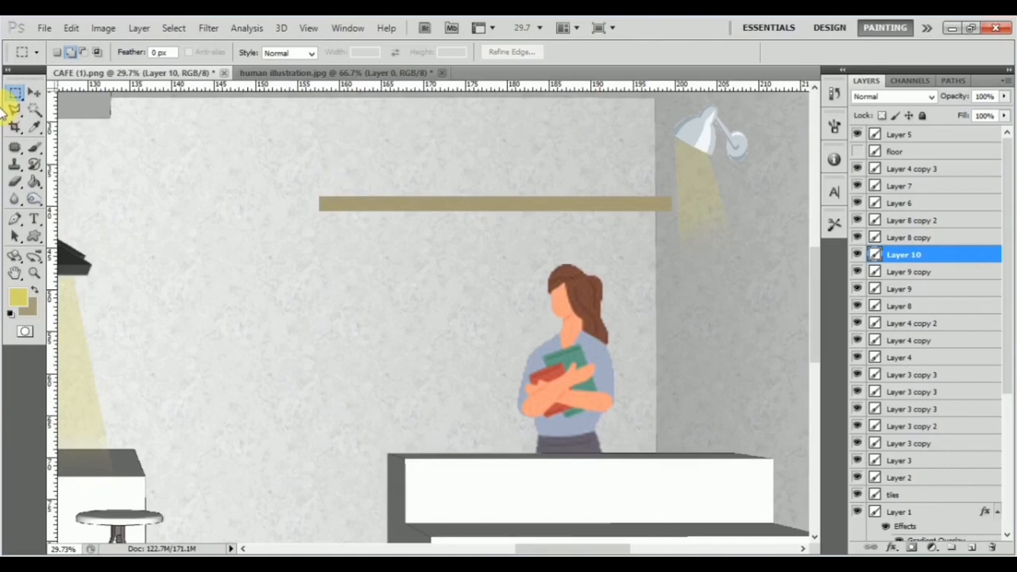
Duplicate the brown bar twice and place the copies below it to form three stacked shelves behind the woman.
click(34, 92)
drag(520, 209, 521, 323)
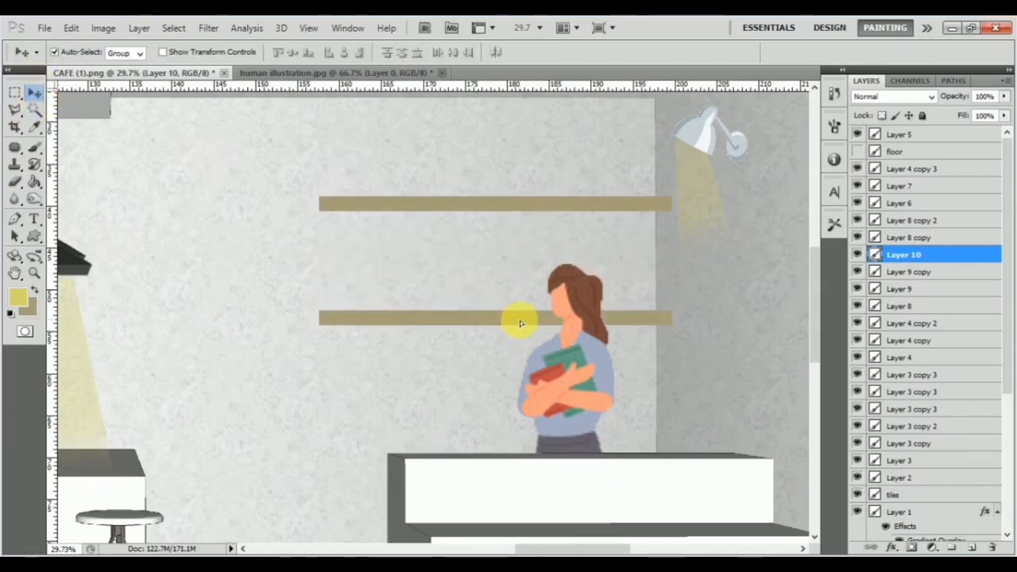
key(ctrl+j)
drag(482, 322, 487, 445)
key(ctrl+j)
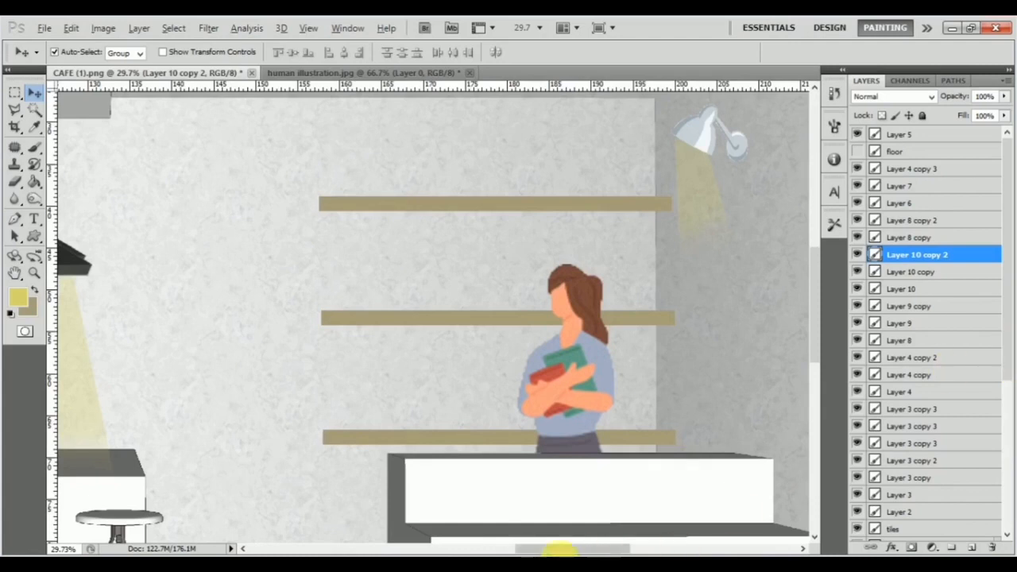
Place a vertical guide at the middle shelf's left end and align the left ends of all three shelves to it.
drag(291, 332, 378, 330)
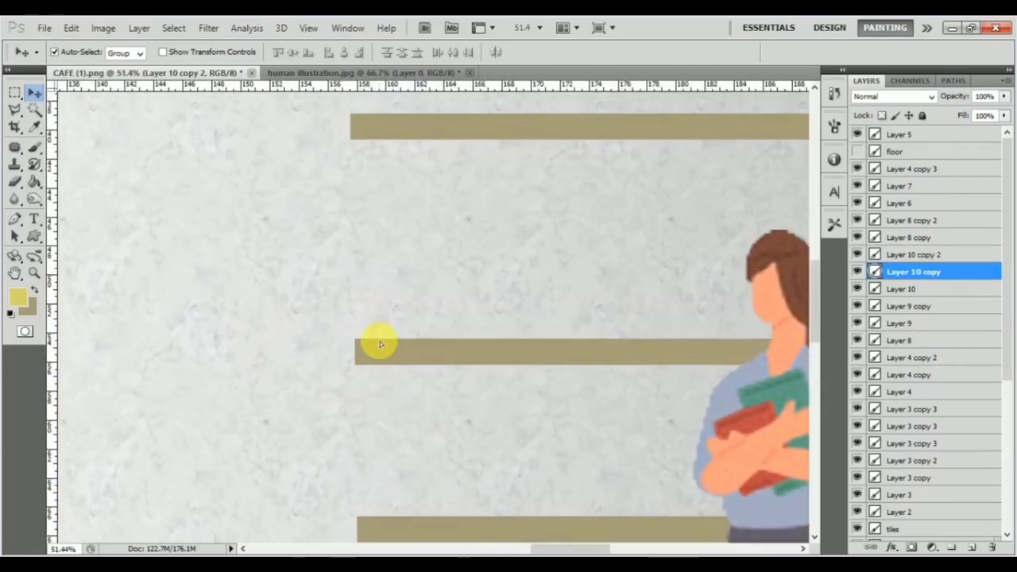
drag(52, 219, 359, 502)
click(373, 537)
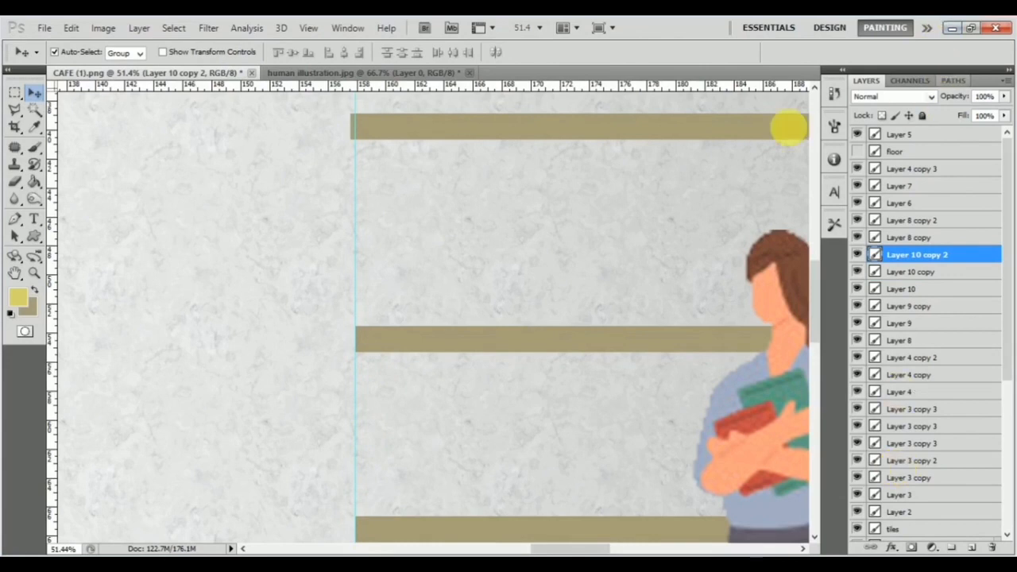
click(408, 120)
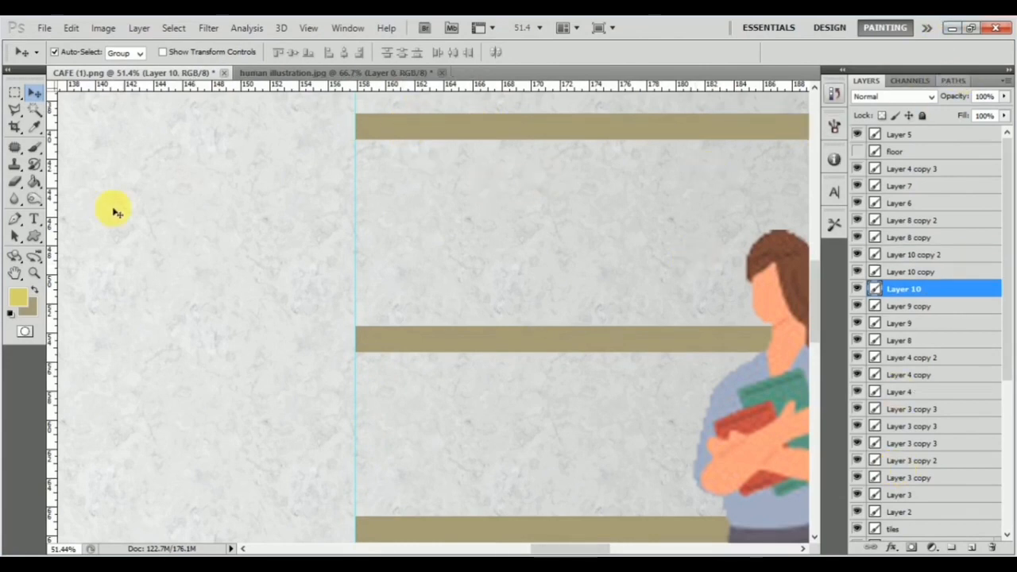
click(358, 232)
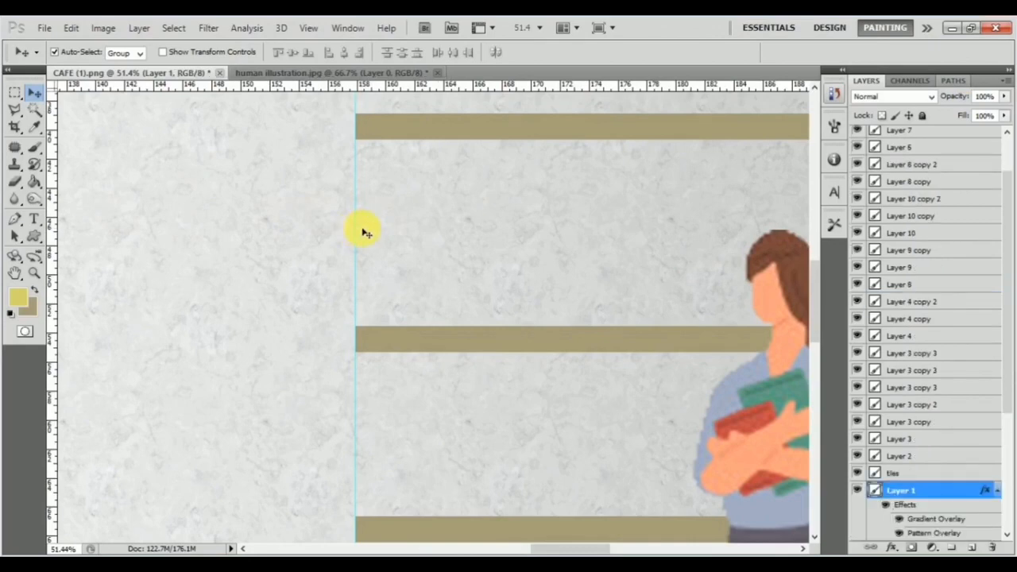
Select the three shelves and adjust the middle one's height so they are evenly spaced.
scroll(166, 266, down, 3)
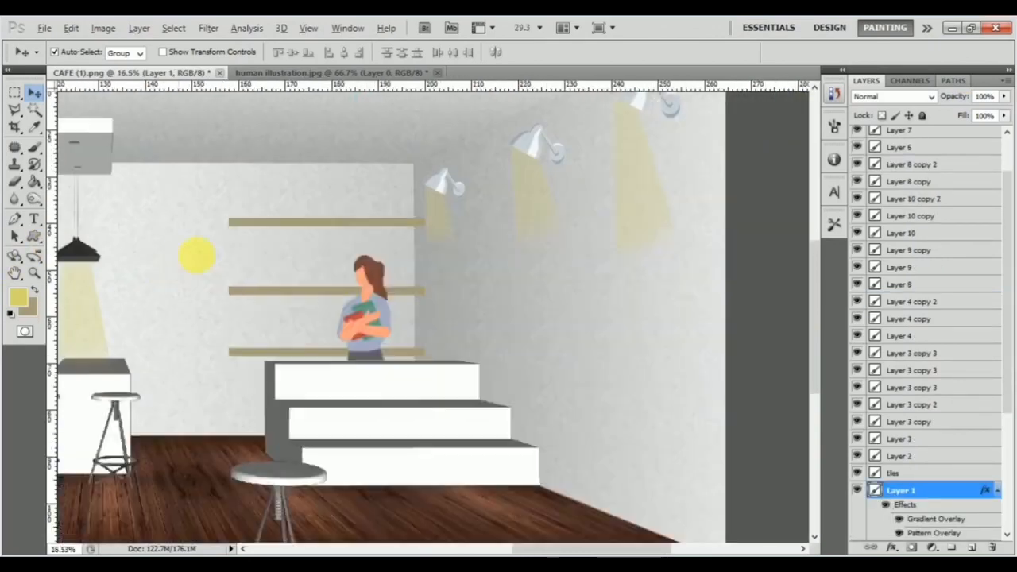
scroll(280, 252, up, 2)
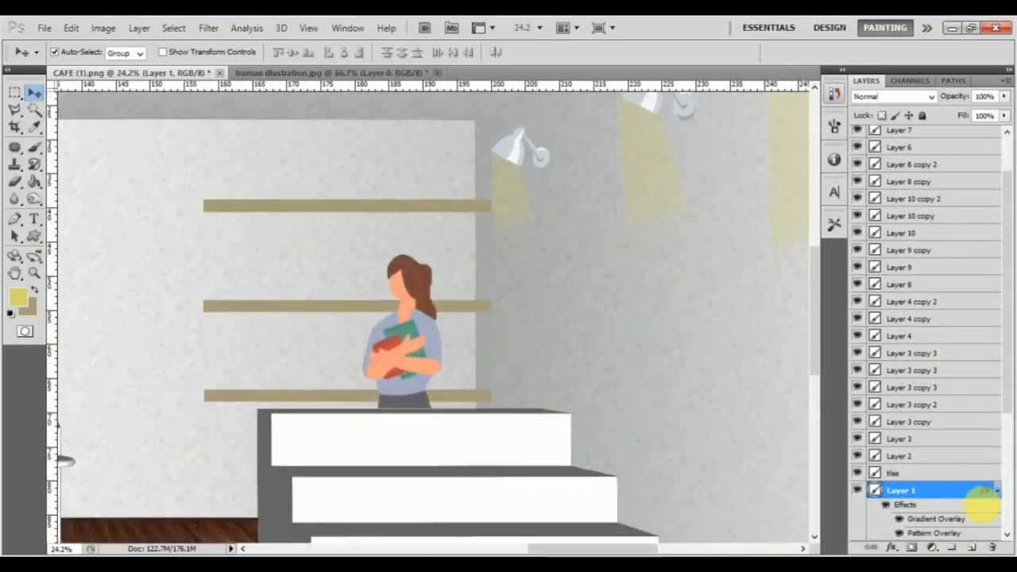
click(274, 211)
shift+click(273, 310)
shift+click(273, 394)
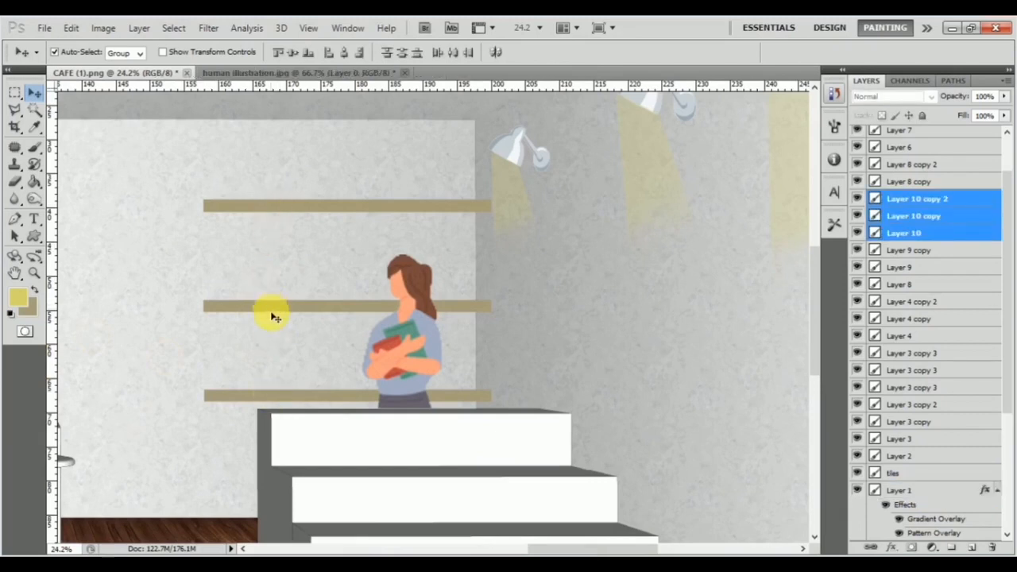
click(301, 267)
click(273, 310)
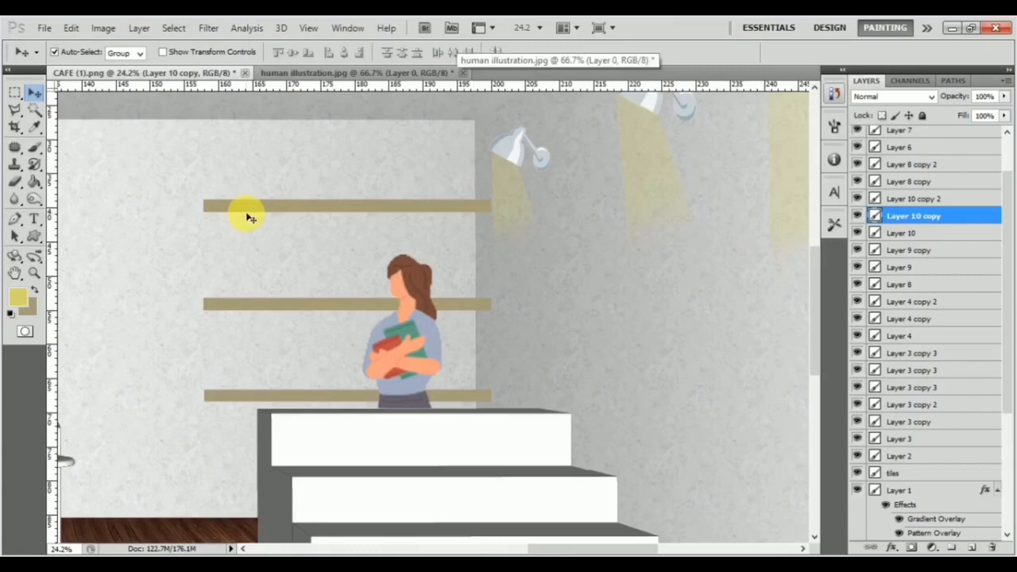
Merge the three shelf layers, Layer 10, Layer 10 copy and Layer 10 copy 2, into one.
click(922, 203)
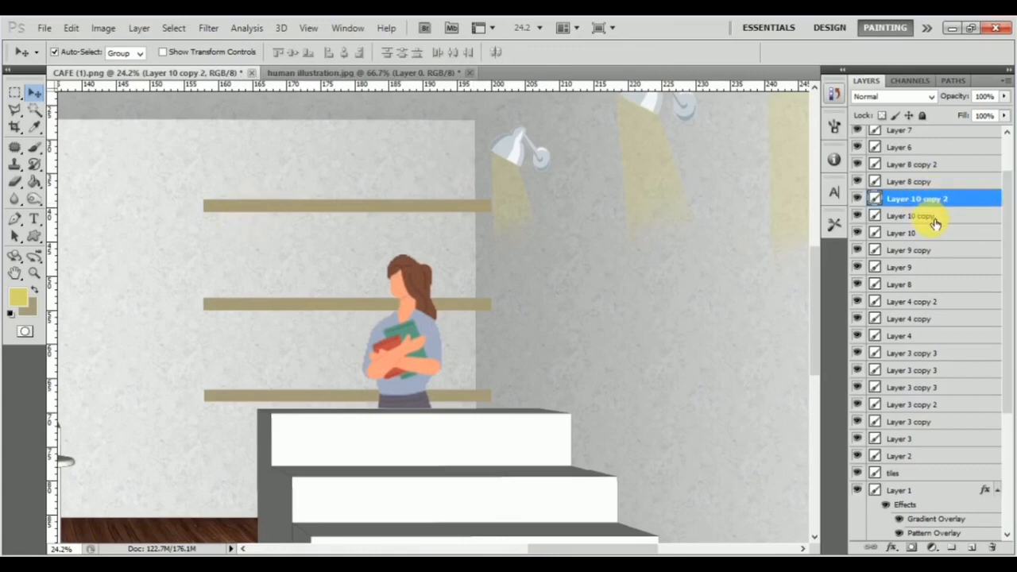
shift+click(934, 232)
right_click(938, 230)
click(864, 514)
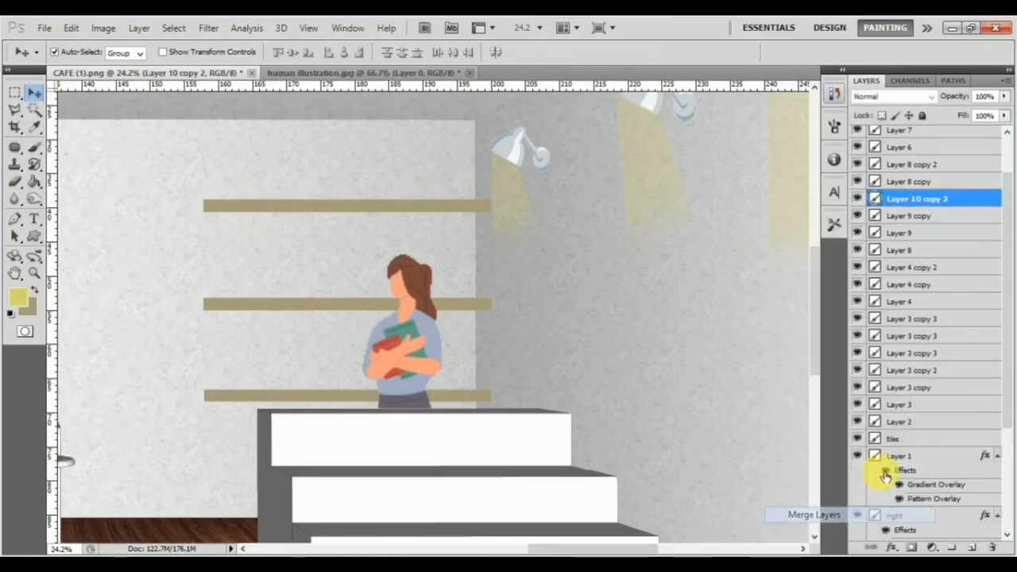
Give the merged shelves a drop shadow with Multiply blending, 75% opacity, an angle of -156° and a distance of 19 px.
double_click(966, 205)
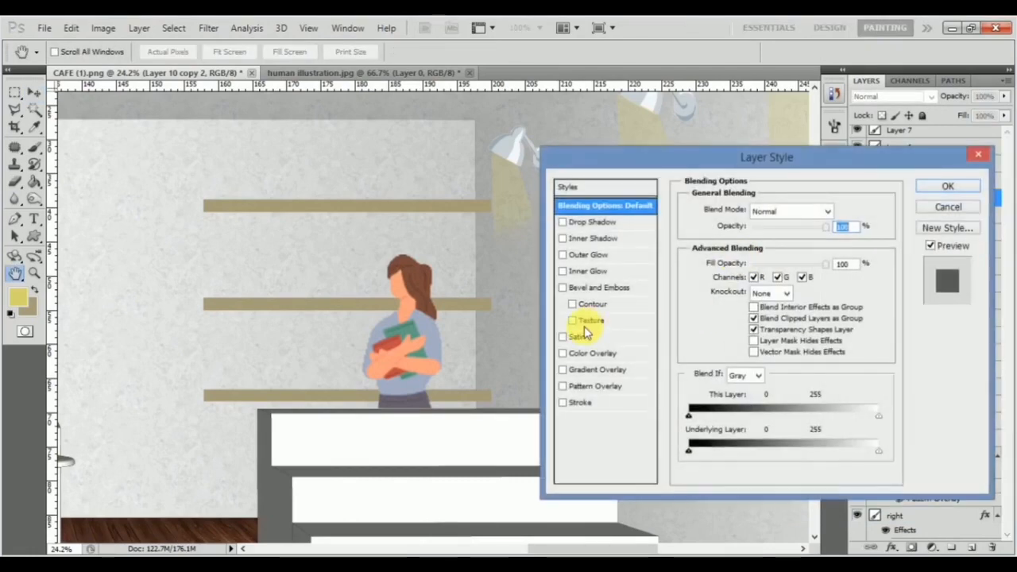
click(624, 223)
drag(741, 278, 752, 302)
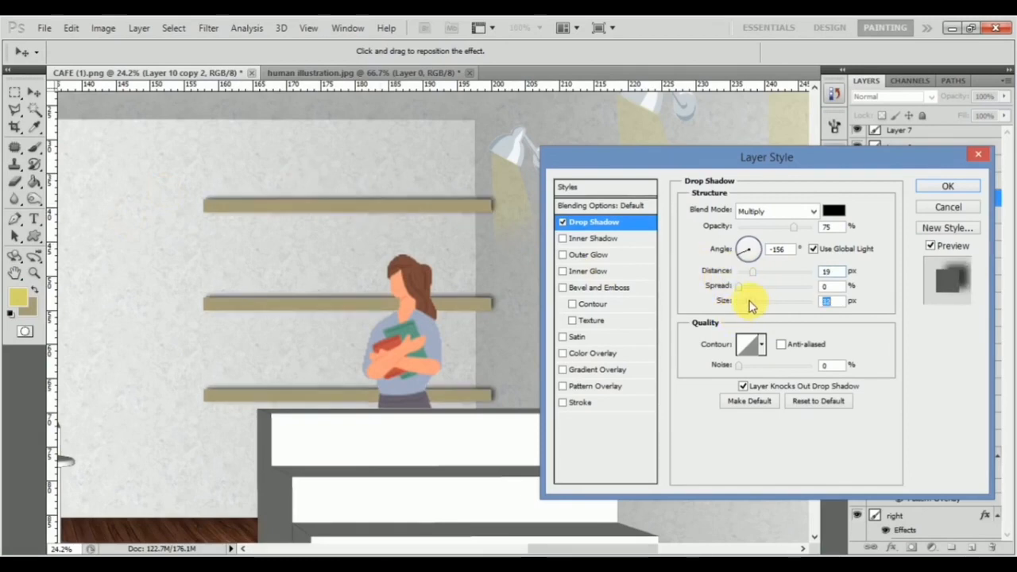
click(947, 186)
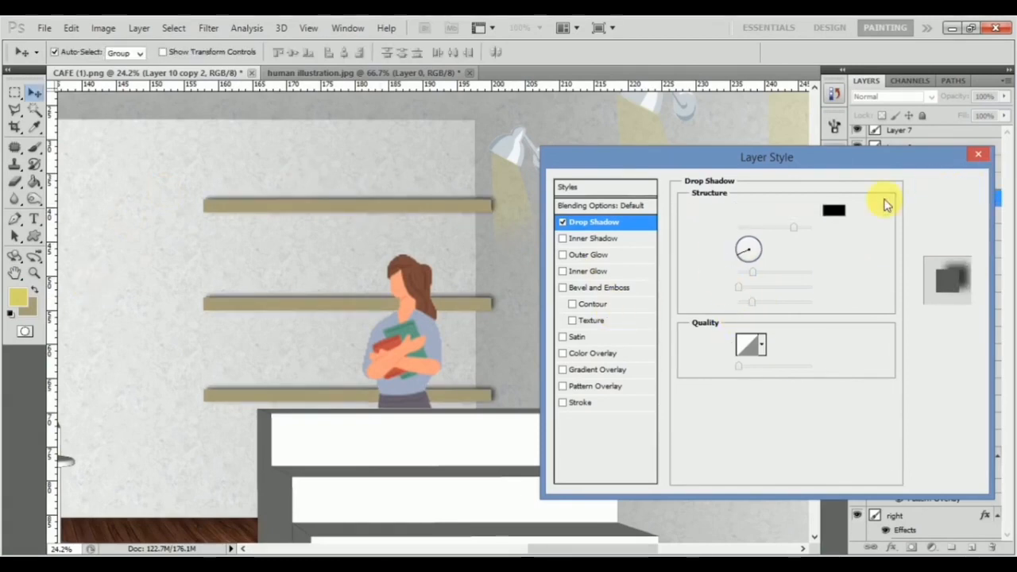
Add a thin white strip across the full width of the image's lower edge on a new layer.
scroll(513, 253, down, 2)
scroll(508, 258, down, 1)
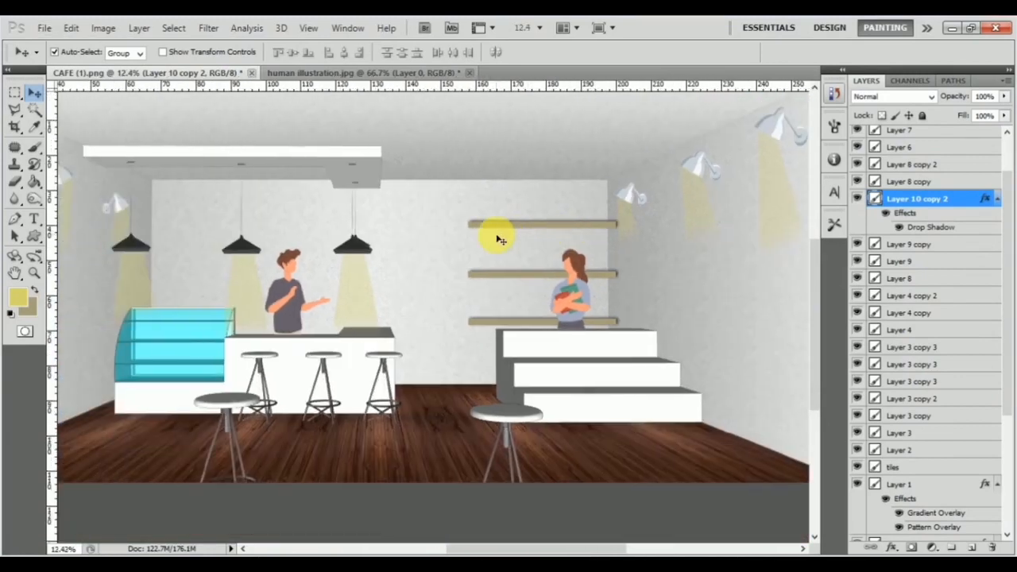
scroll(533, 295, down, 1)
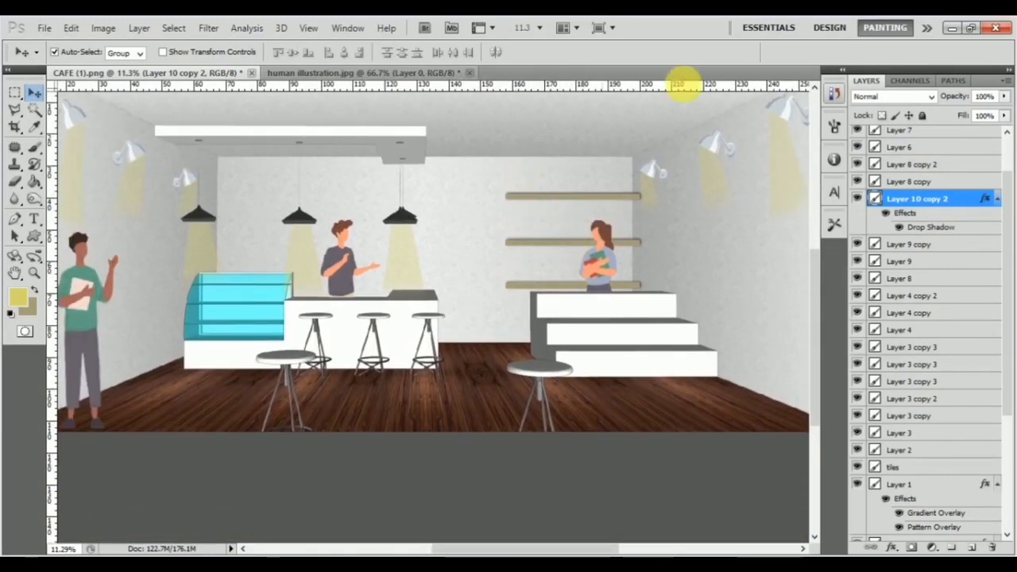
scroll(588, 239, down, 1)
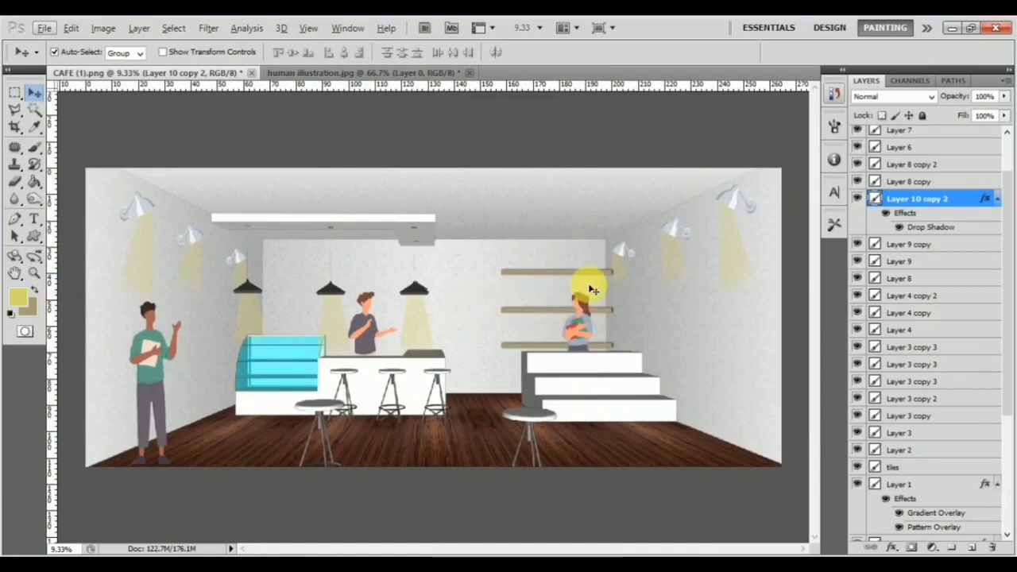
click(15, 94)
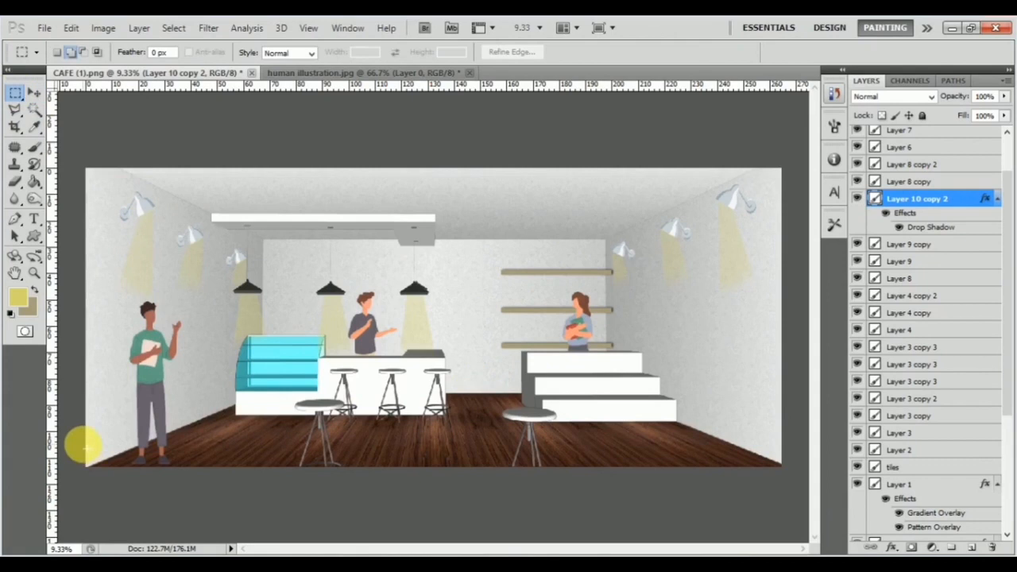
drag(80, 448, 810, 546)
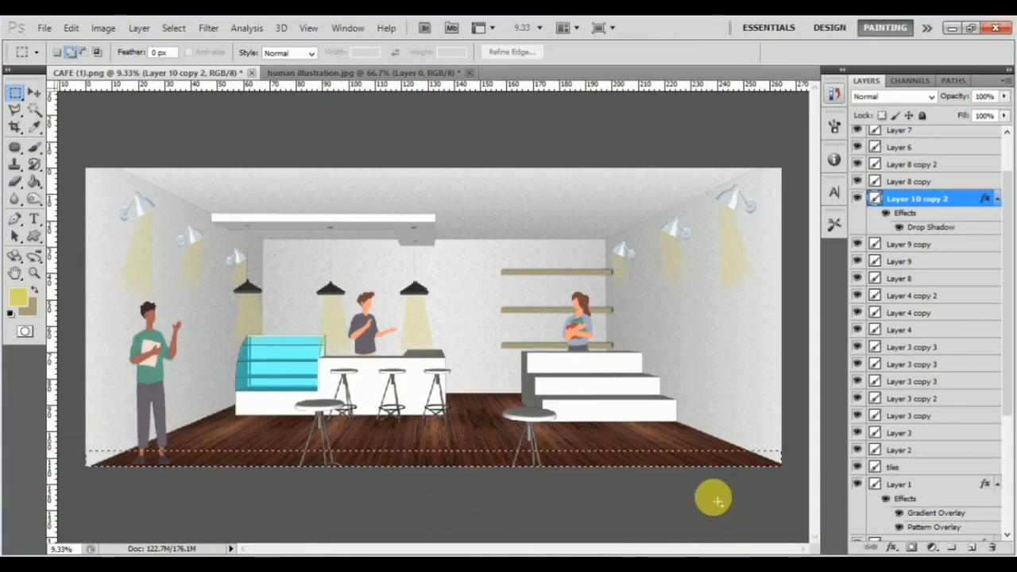
click(972, 548)
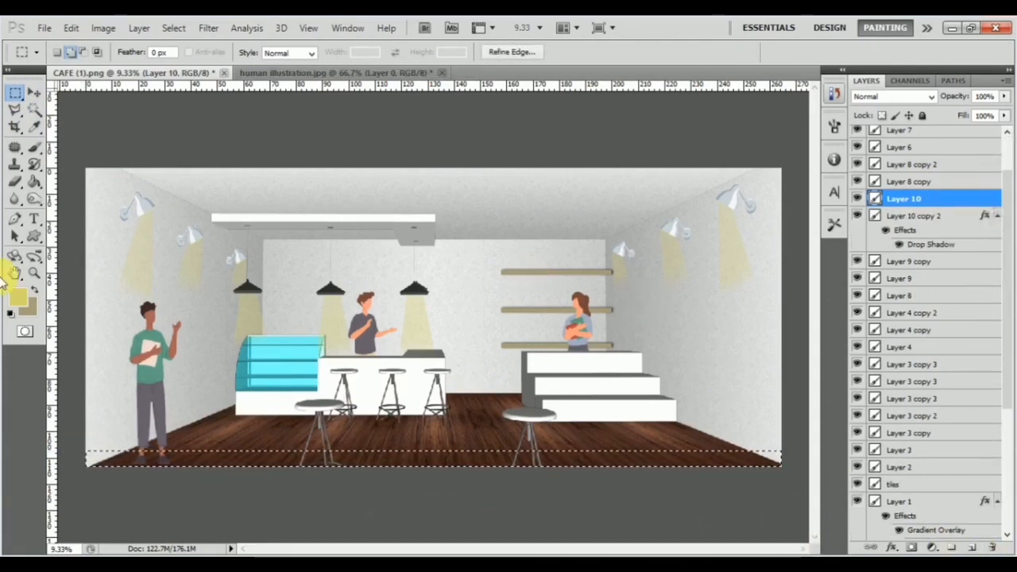
click(17, 296)
drag(199, 278, 168, 190)
click(486, 180)
key(alt+BackSpace)
key(ctrl+d)
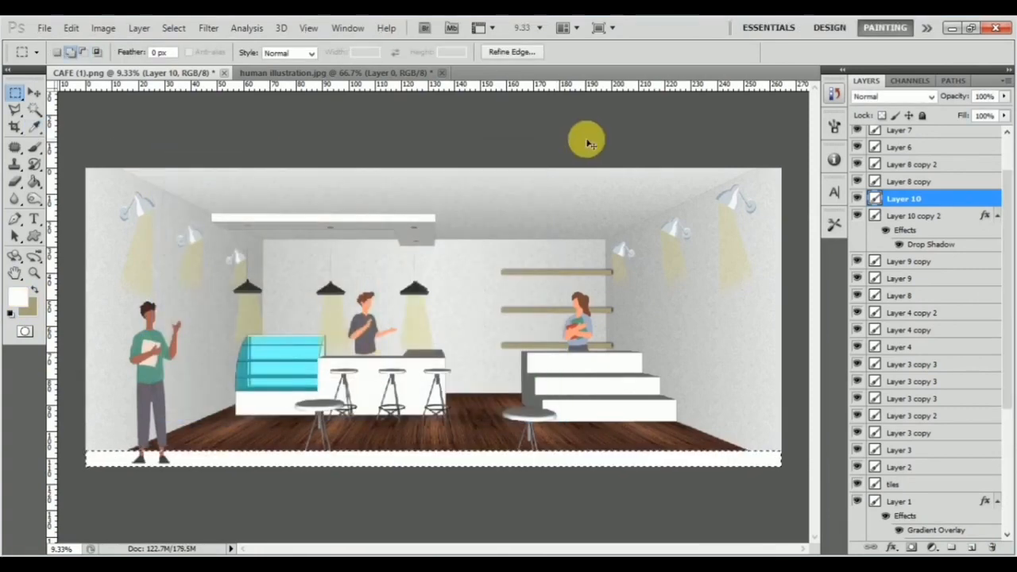
Select the standing man's layer and add the caption "ILLUSTRATED BY ACE DESIGN INSTITUTE" on the white strip in Century Gothic Bold, 100 pt.
click(32, 94)
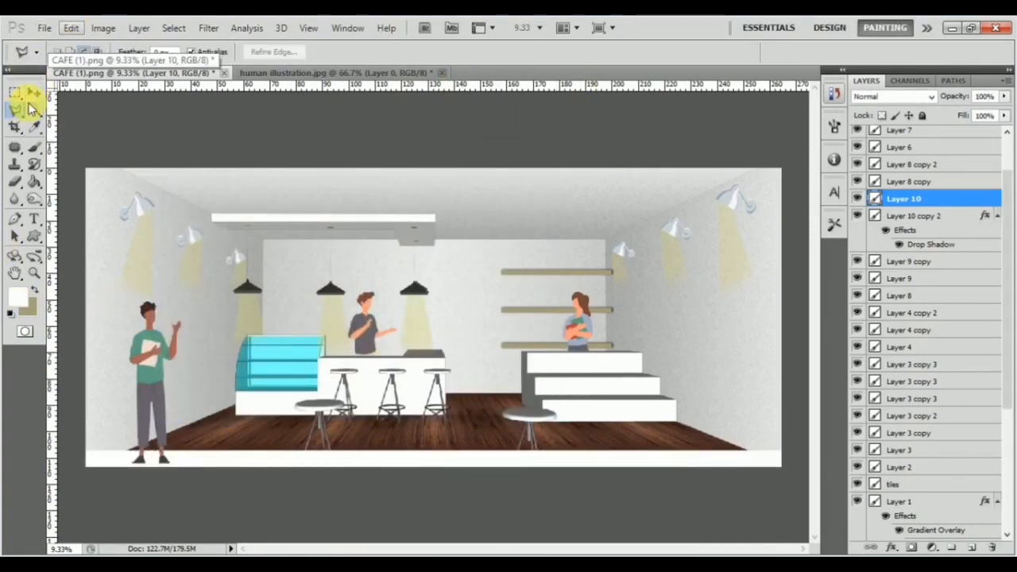
mouse_move(157, 409)
mouse_down()
mouse_move(141, 411)
mouse_move(158, 406)
mouse_up()
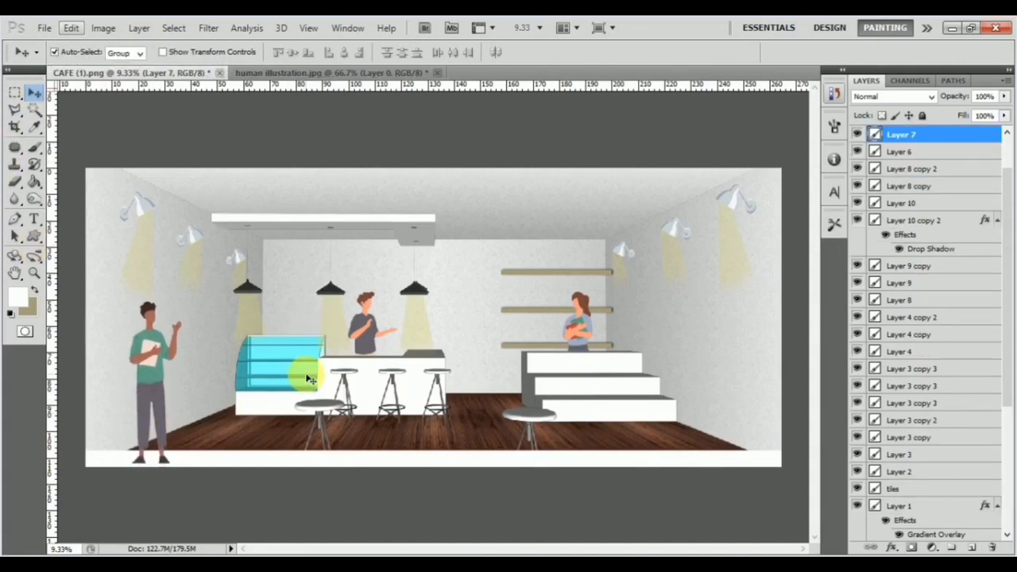
key(t)
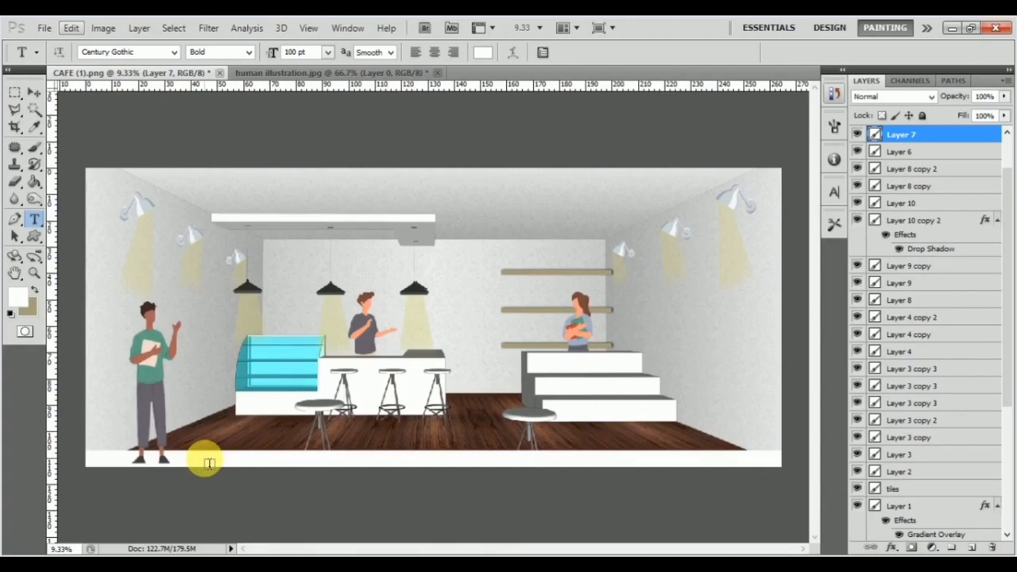
click(206, 463)
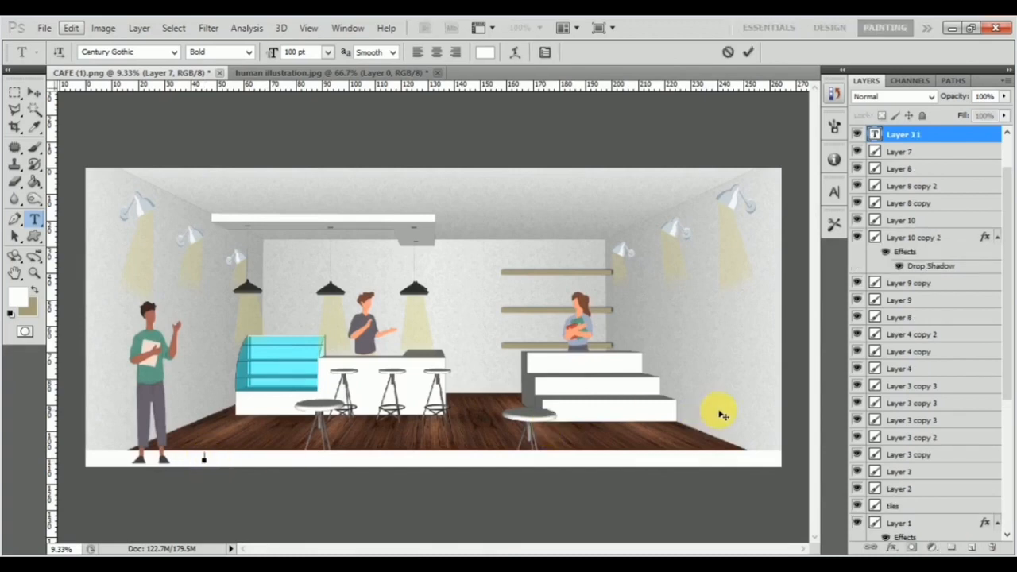
text(cafe)
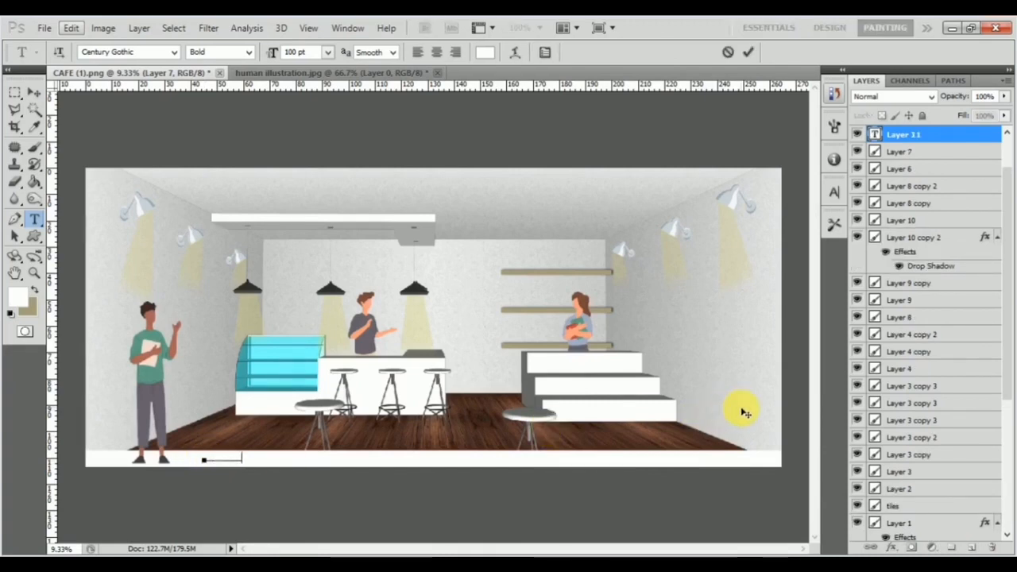
text(des)
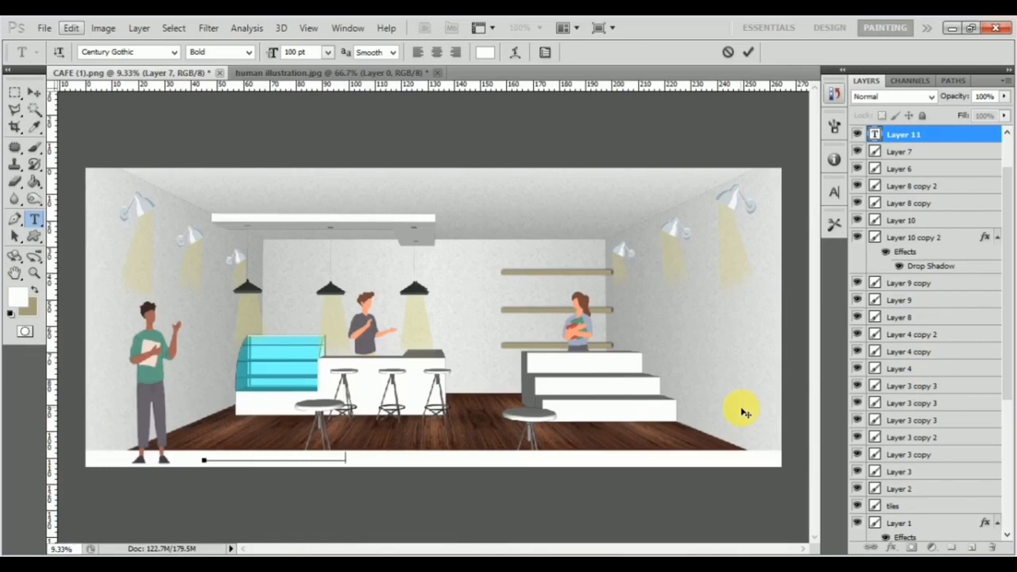
Change the colour of the whole caption text to black.
key(ctrl+a)
click(487, 56)
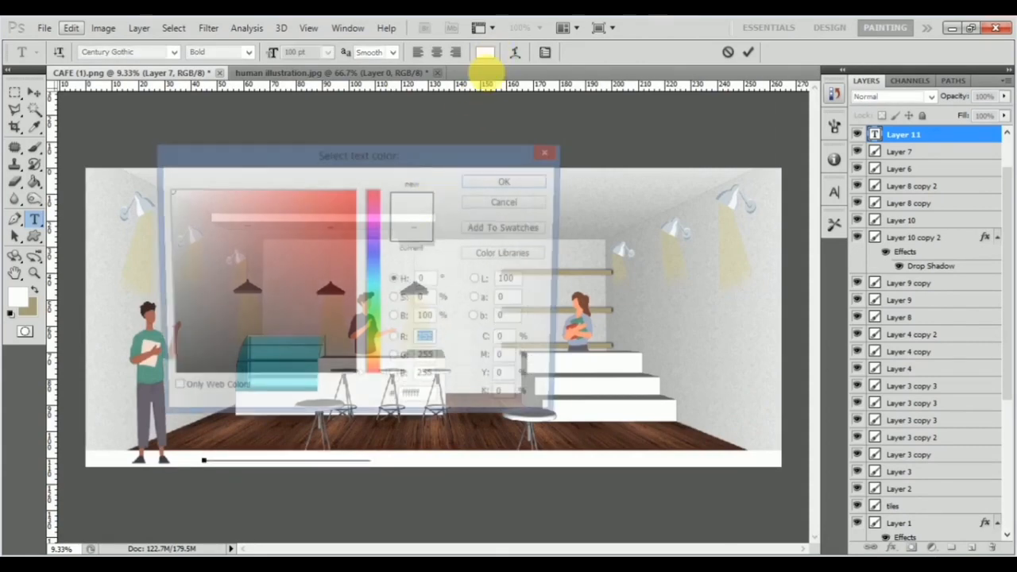
drag(236, 311, 48, 460)
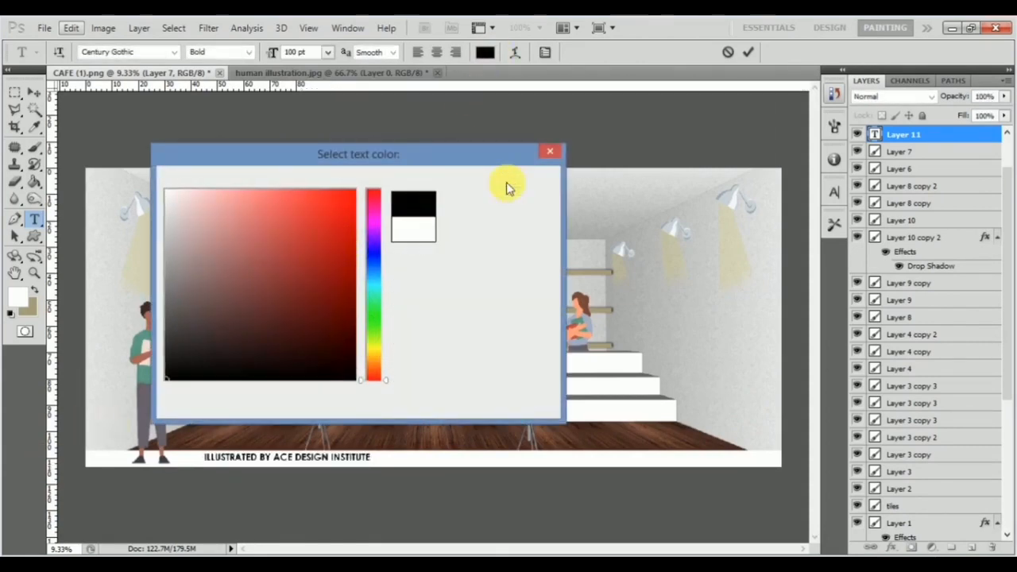
click(507, 188)
Move the caption slightly closer to the standing man's feet on the white strip.
click(34, 93)
drag(326, 459, 303, 461)
scroll(370, 451, down, 1)
scroll(383, 429, up, 1)
scroll(556, 413, down, 1)
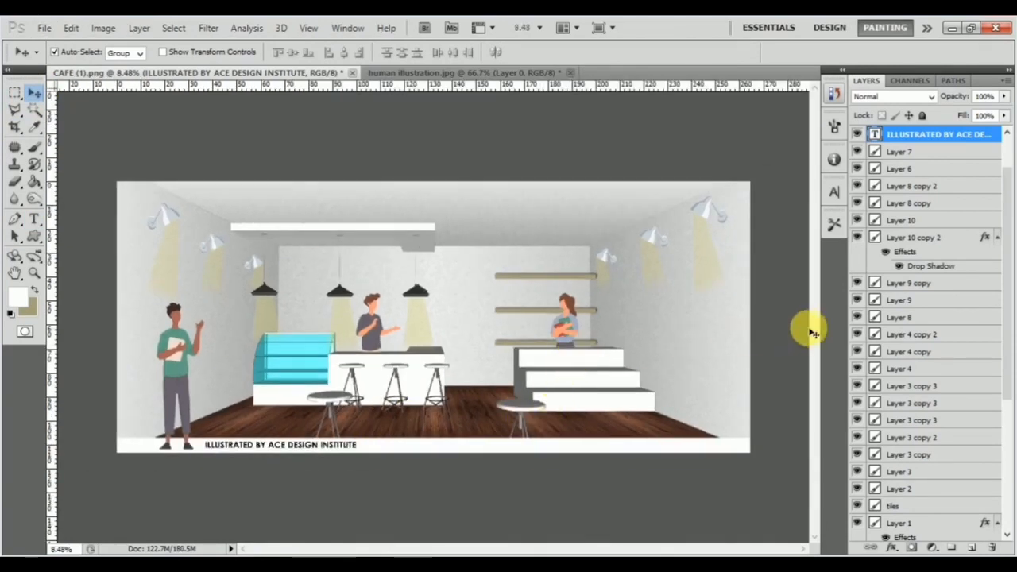